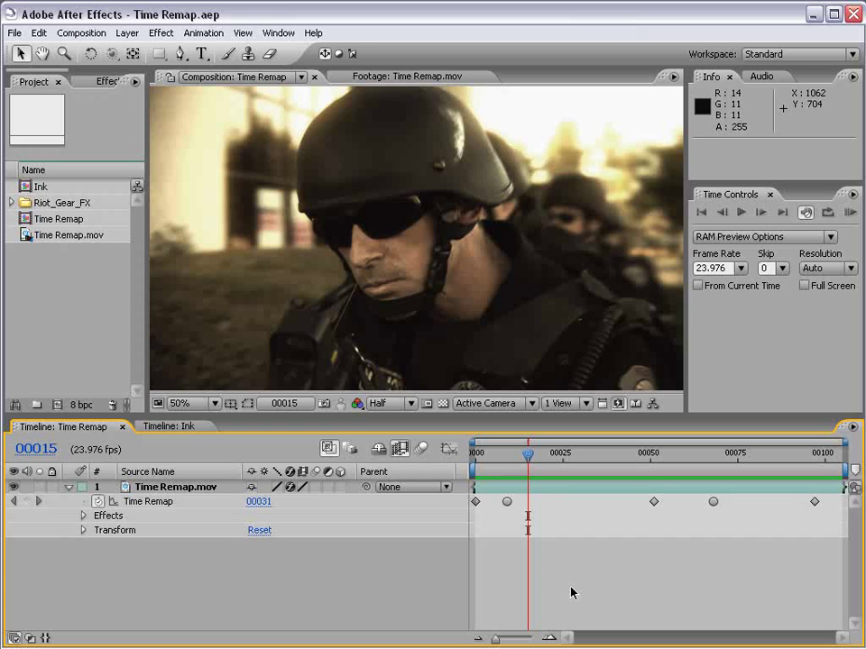
Play and scrub the finished Time Remap composition, comparing its frames with the original Time Remap.mov footage.
key(KP_0)
drag(494, 458, 835, 458)
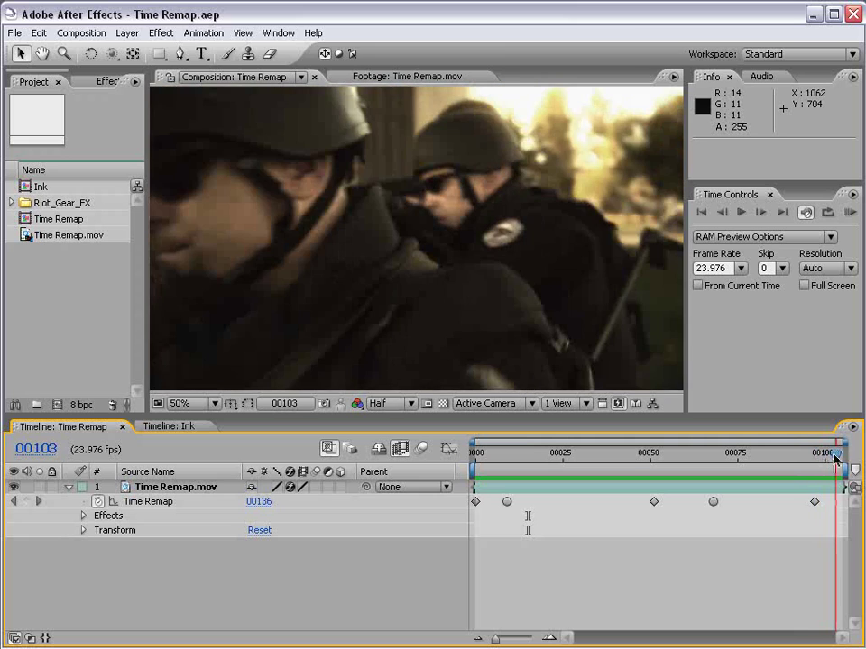
click(762, 457)
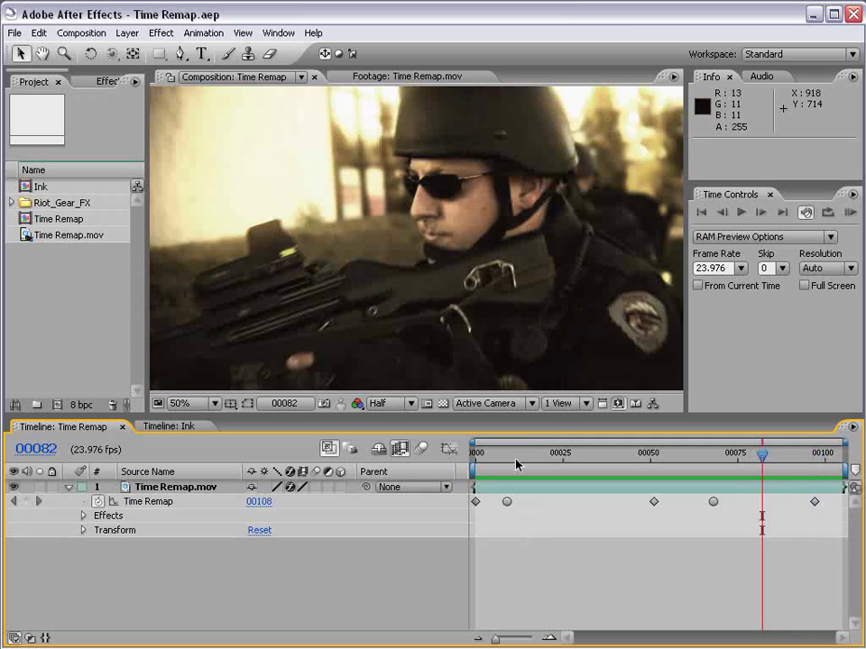
click(377, 77)
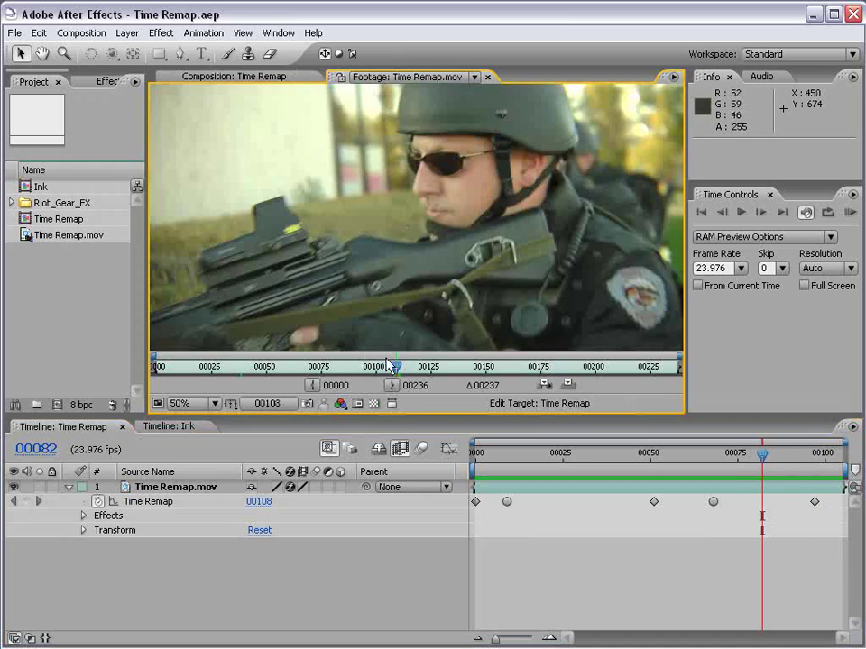
mouse_move(390, 364)
mouse_down()
mouse_move(502, 366)
mouse_move(381, 366)
mouse_up()
click(252, 81)
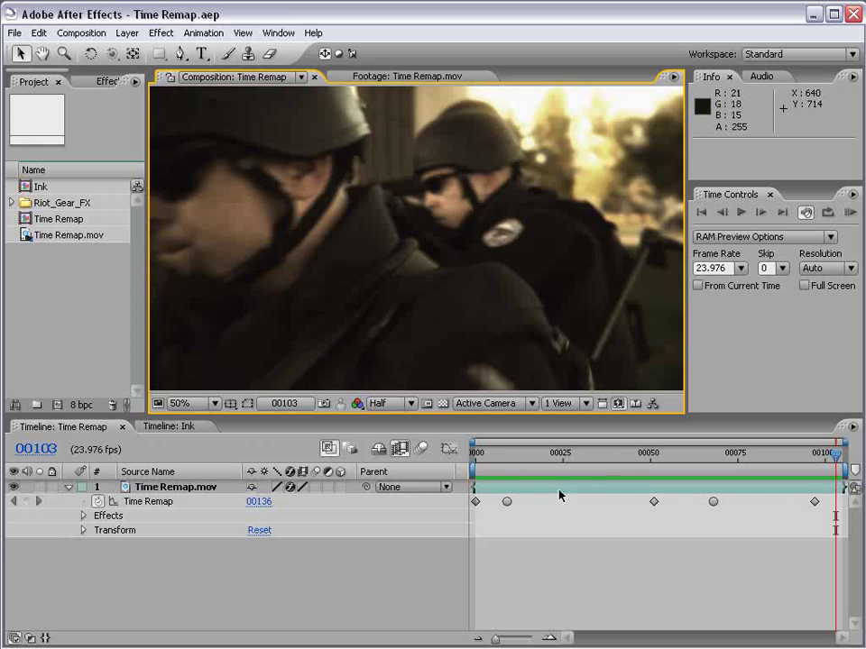
click(570, 453)
click(371, 76)
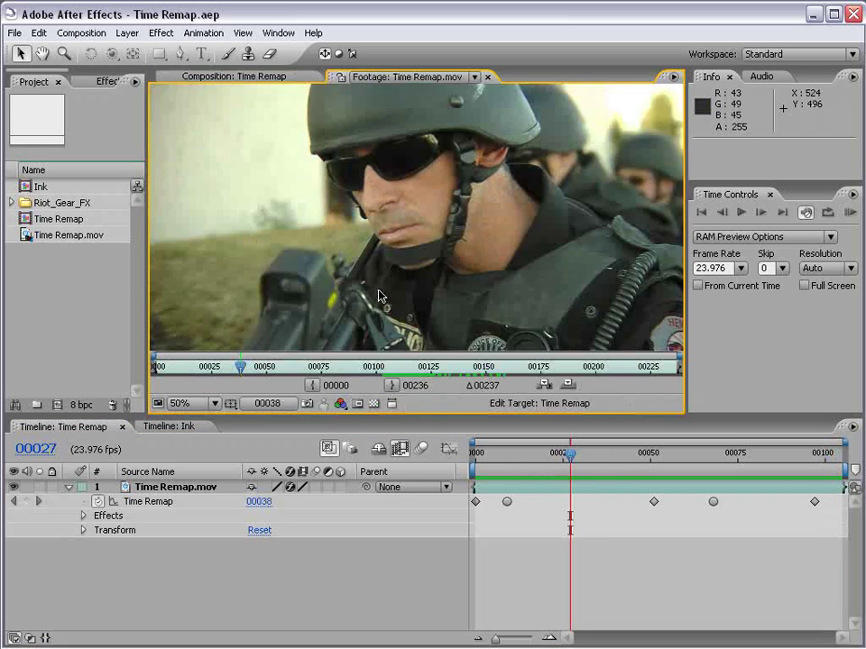
click(246, 77)
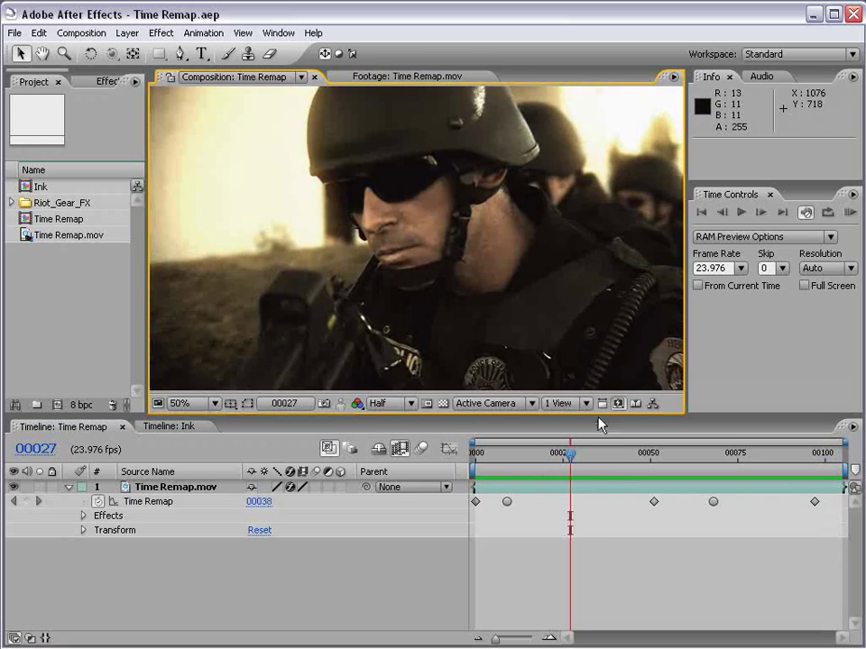
drag(570, 452, 760, 462)
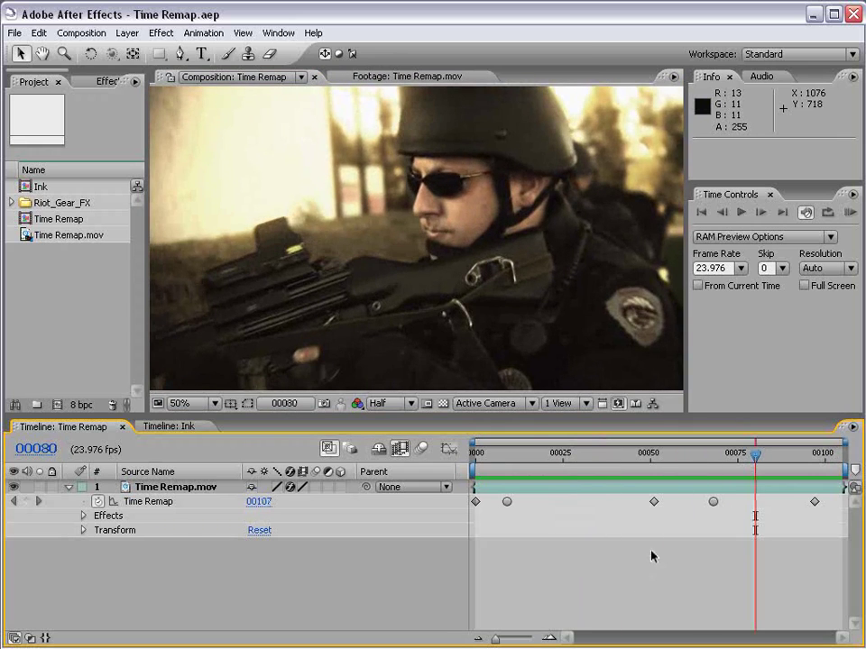
Create a new composition from the Time Remap.mov footage.
click(77, 287)
click(44, 237)
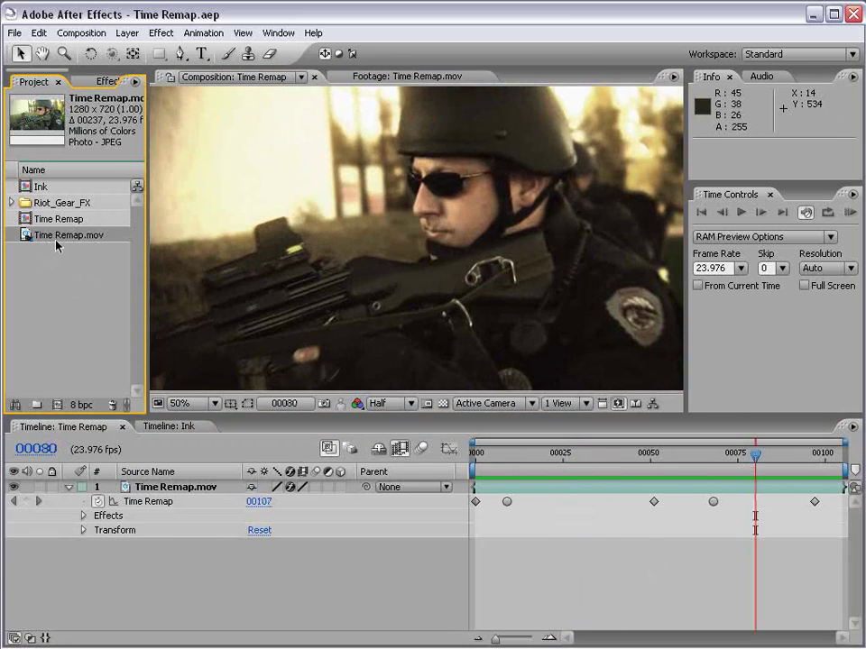
drag(60, 388, 58, 406)
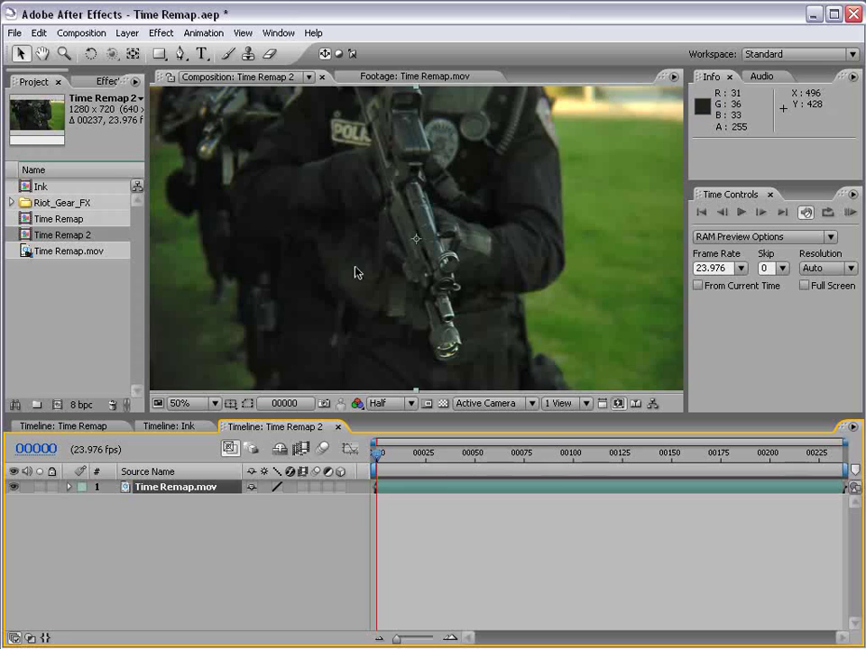
Preview the unretimed clip in the Time Remap 2 composition and return to frame 0.
scroll(356, 272, down, 2)
scroll(356, 273, up, 2)
key(space)
drag(398, 247, 418, 256)
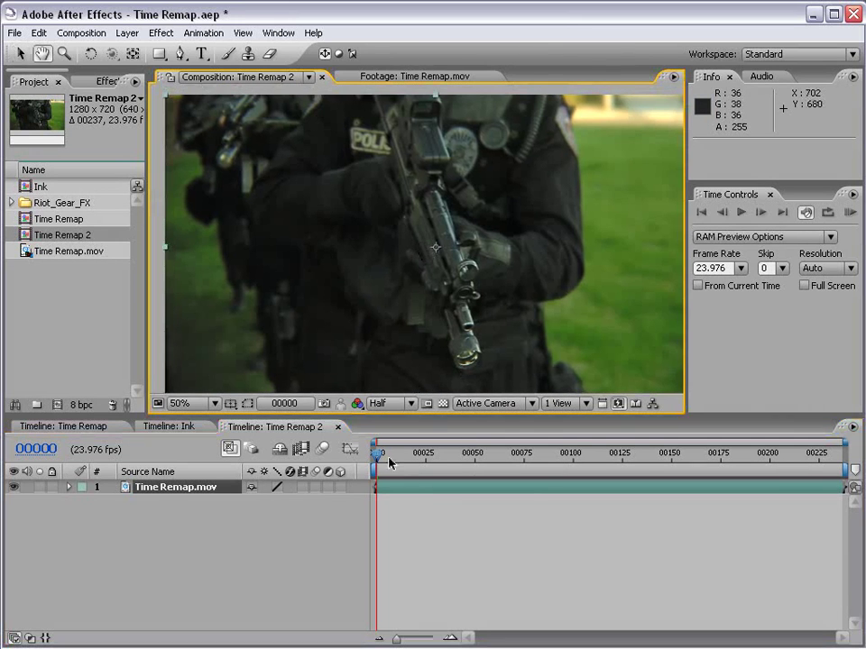
drag(377, 455, 396, 455)
key(space)
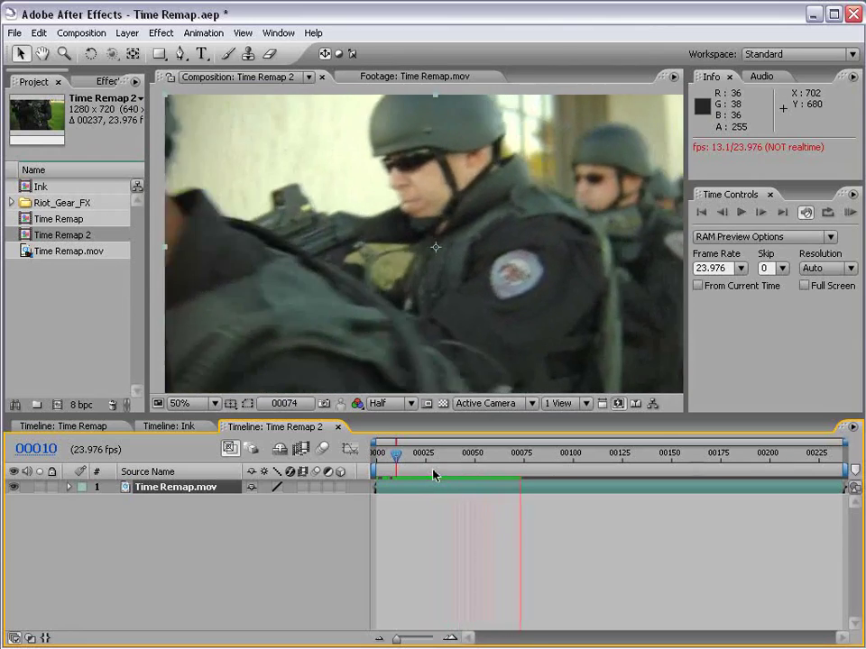
click(501, 456)
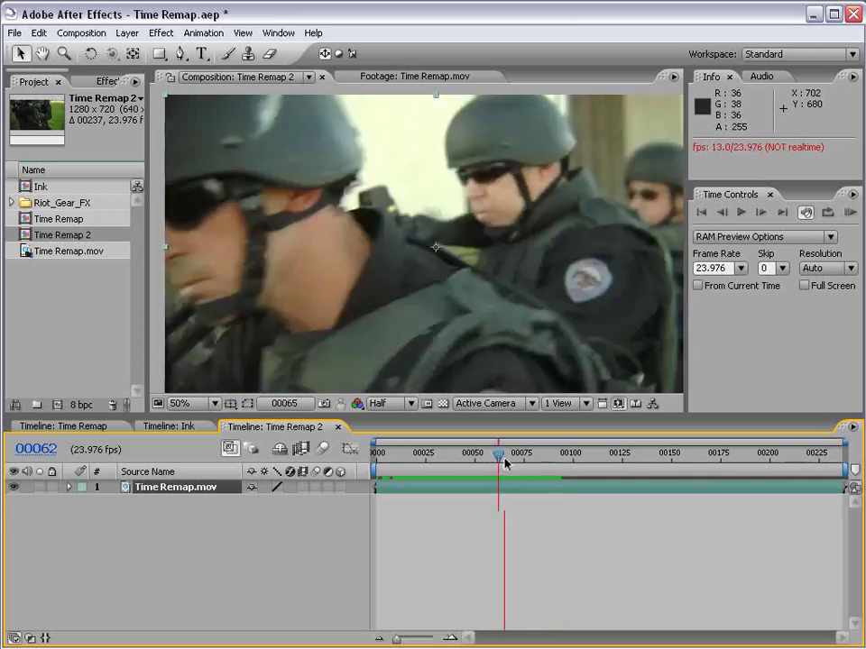
click(406, 462)
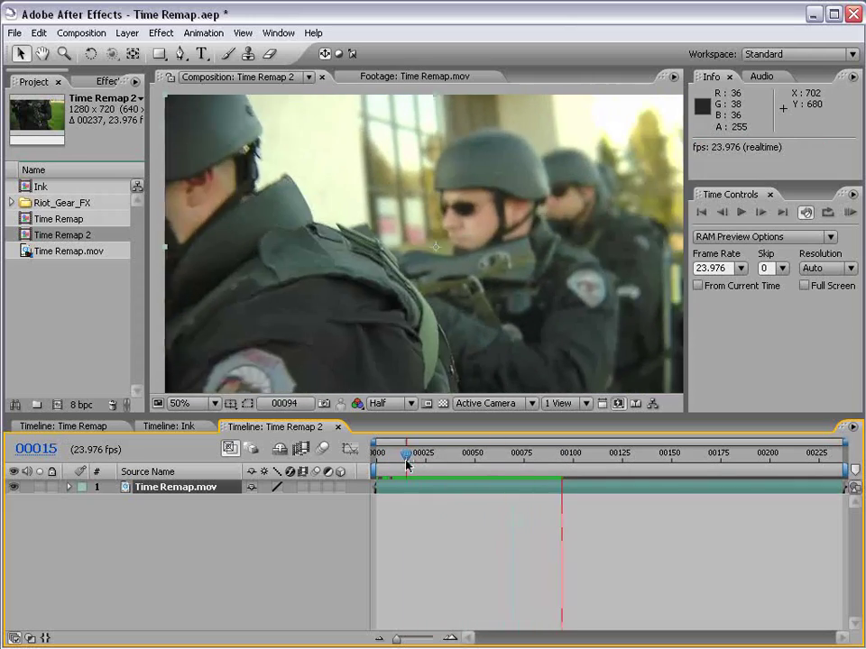
click(540, 535)
drag(481, 461, 365, 460)
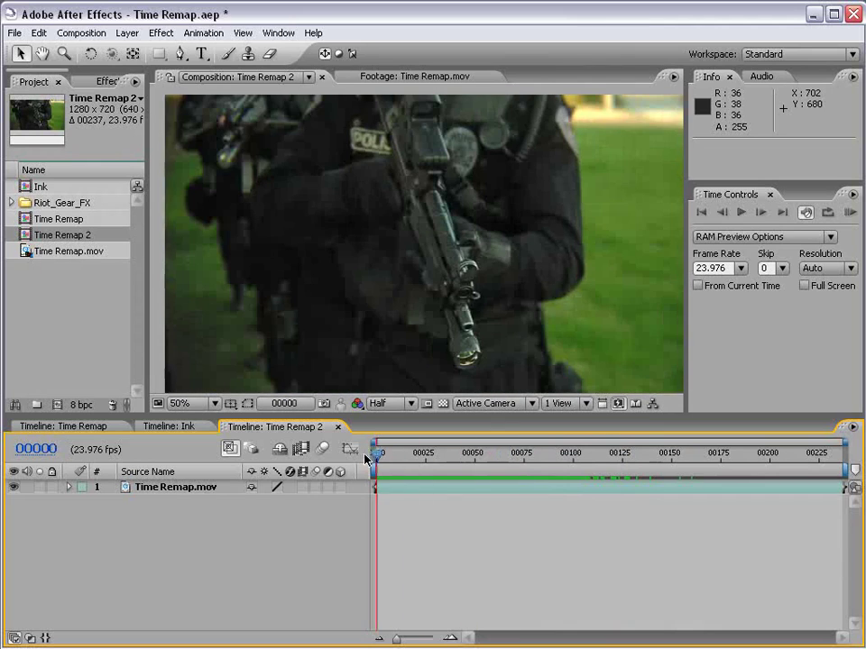
Enable time remapping on the Time Remap.mov layer and scrub through to its last frame.
click(398, 488)
right_click(398, 488)
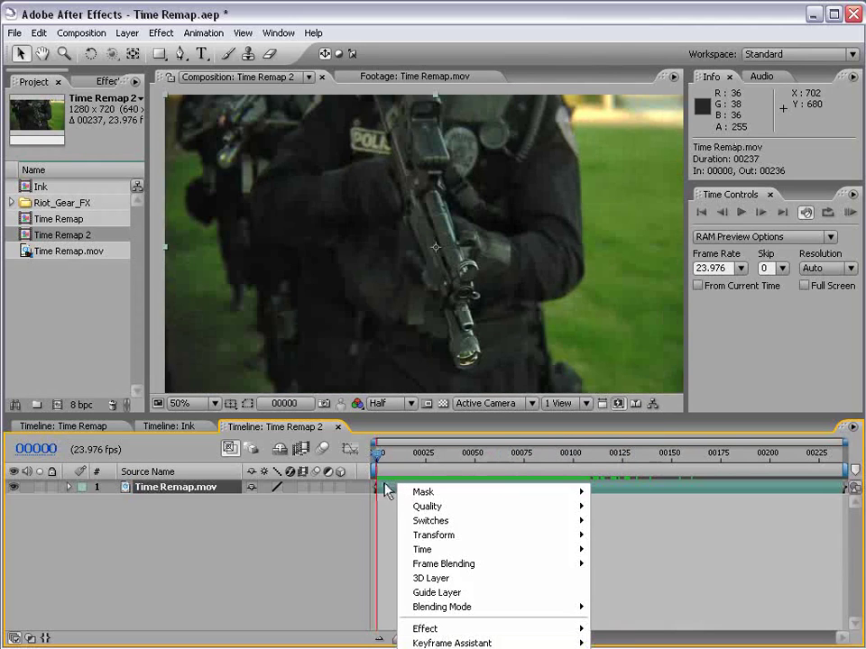
mouse_move(438, 552)
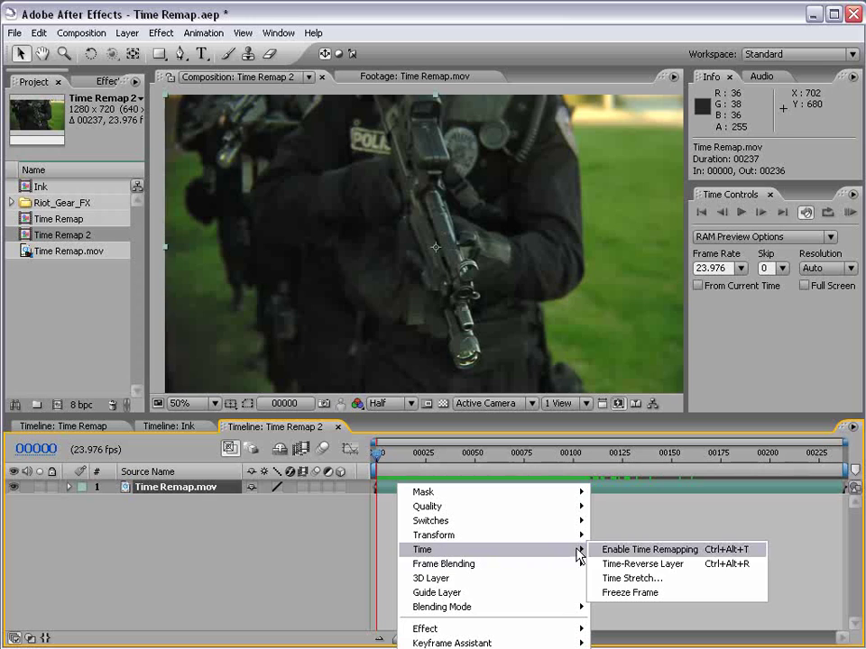
click(703, 552)
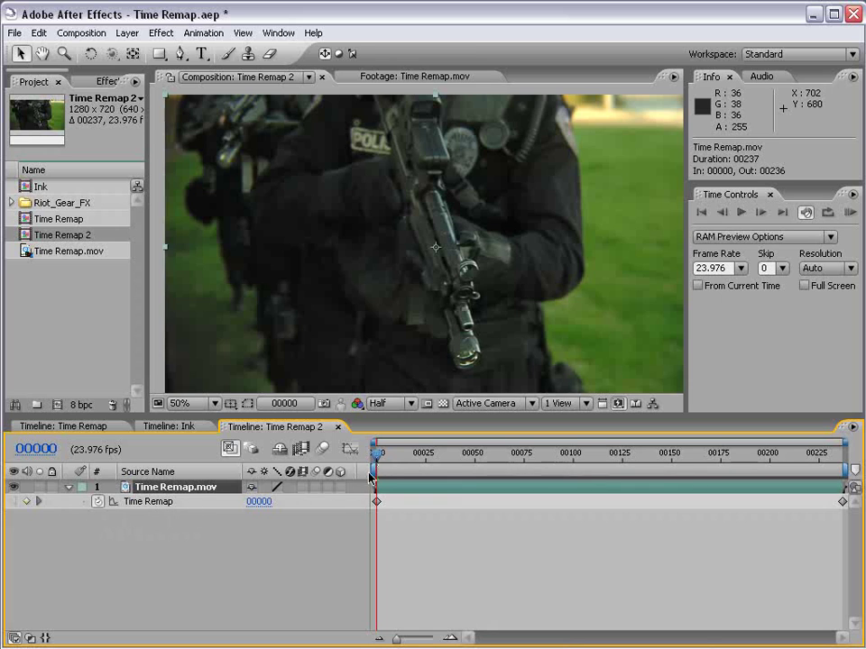
drag(383, 463, 843, 469)
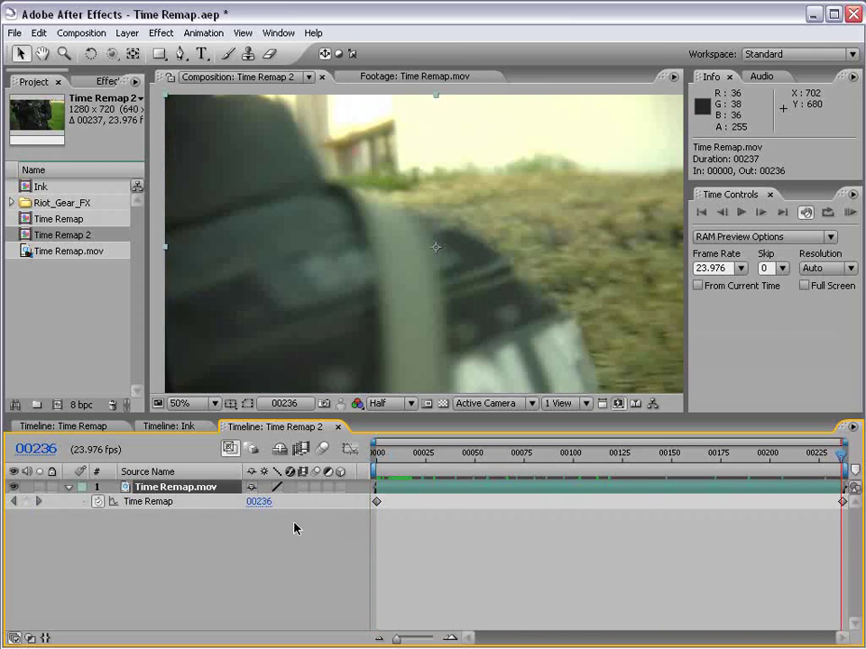
Add Time Remap keyframes at frames 21 and 49 to mark the section with the first officer's face.
drag(609, 465, 419, 457)
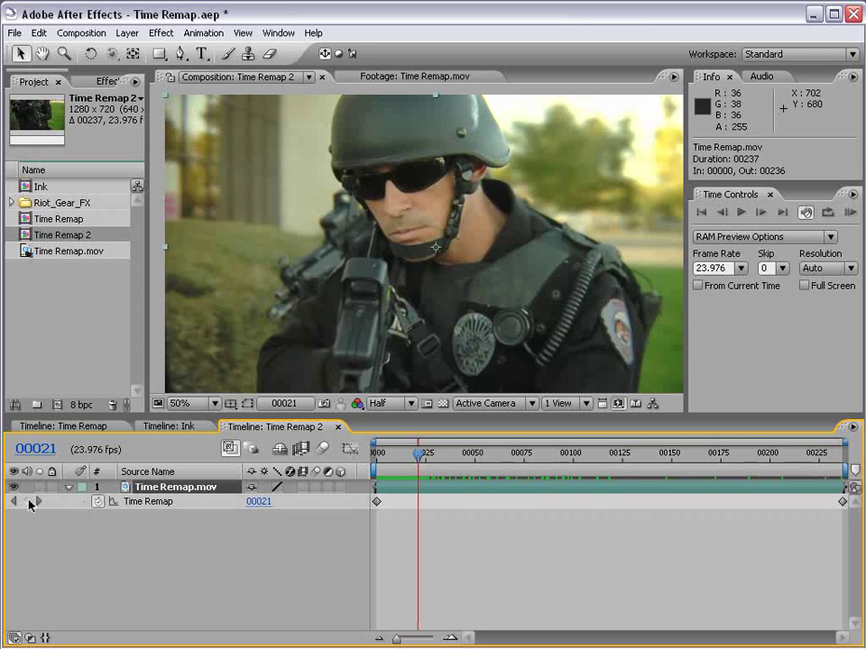
click(27, 501)
drag(414, 458, 473, 460)
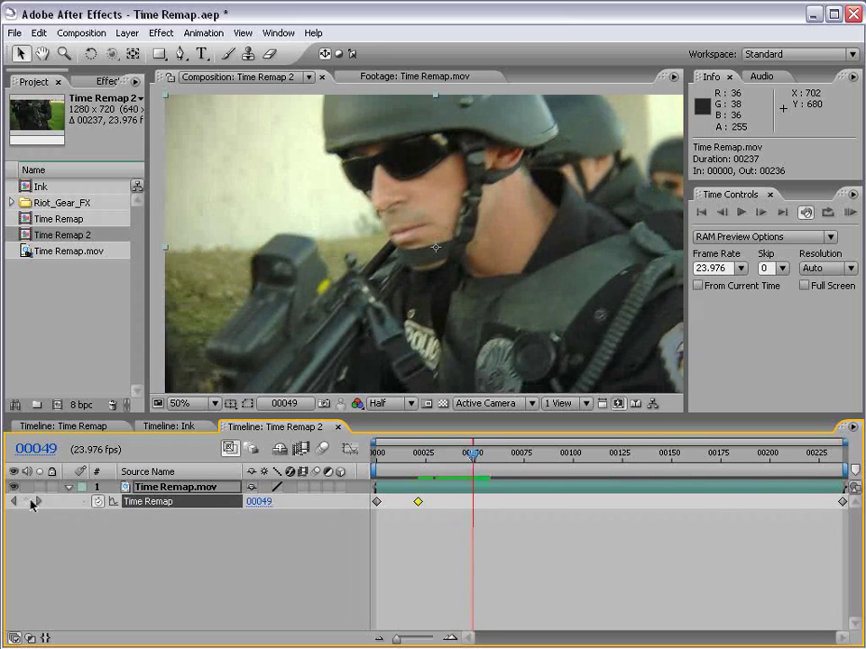
drag(464, 454, 424, 515)
click(418, 501)
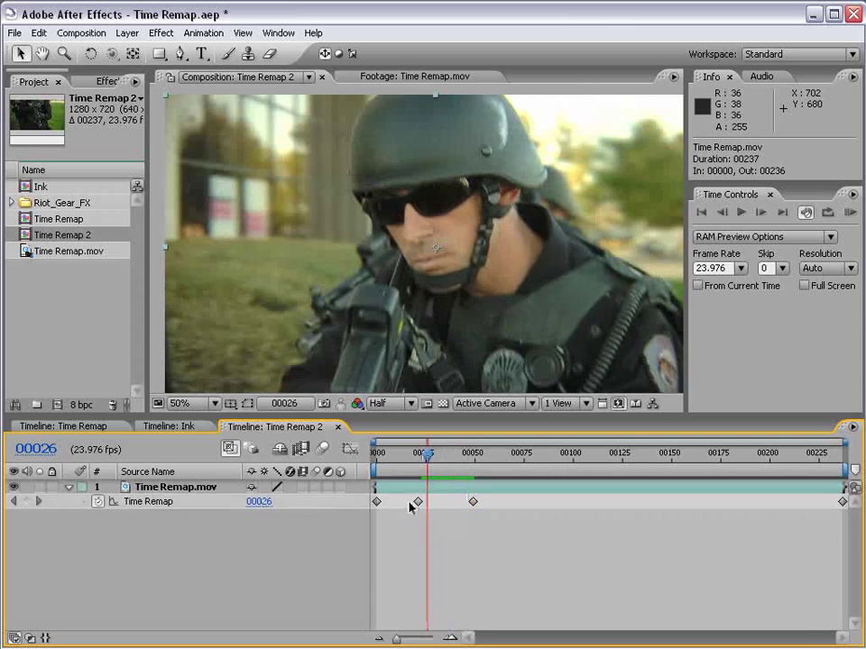
shift+click(473, 501)
Add two more Time Remap keyframes at about frame 105 and at frame 115, and scrub through the marked sections.
click(433, 458)
drag(433, 459, 602, 460)
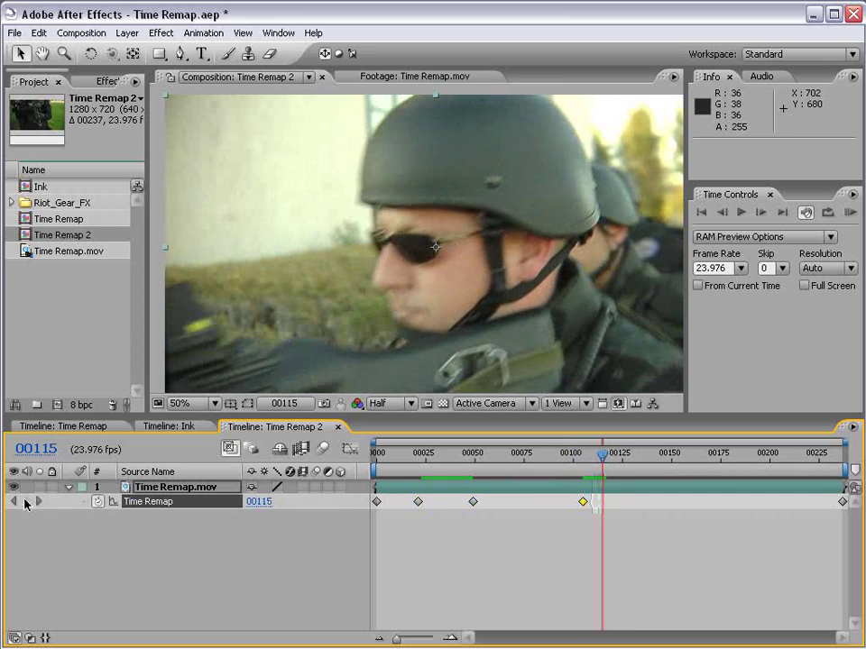
drag(602, 476, 336, 488)
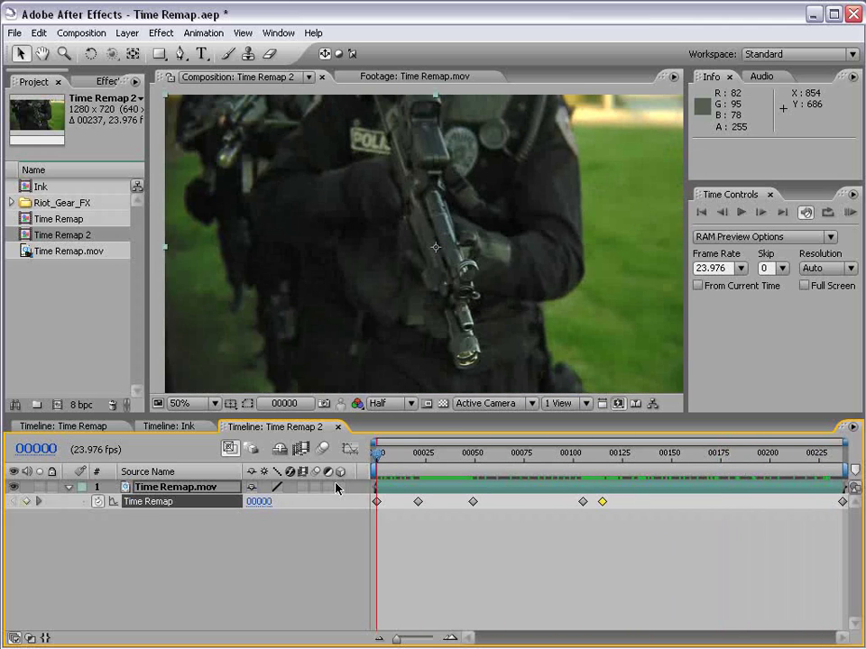
click(442, 458)
drag(599, 464, 595, 464)
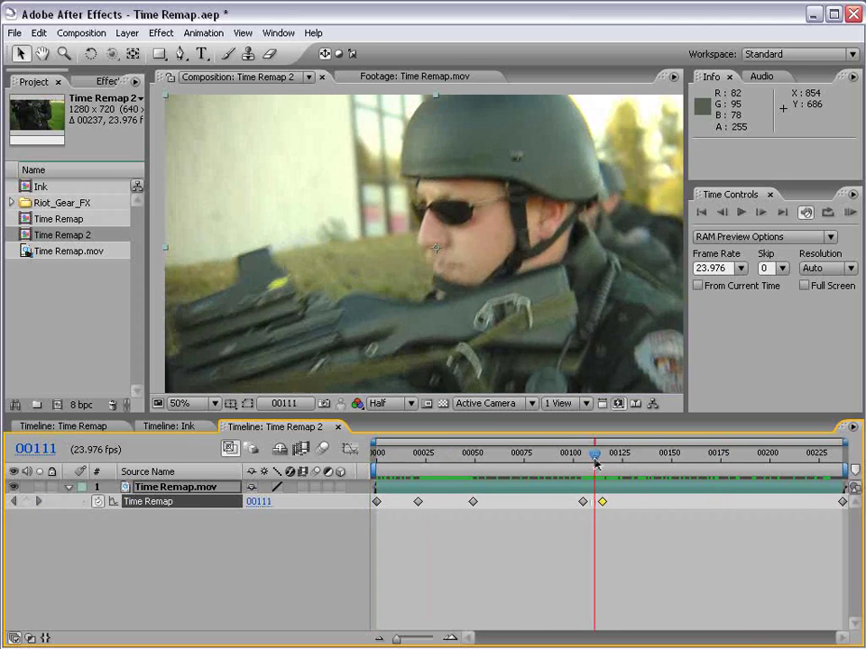
drag(386, 466, 512, 462)
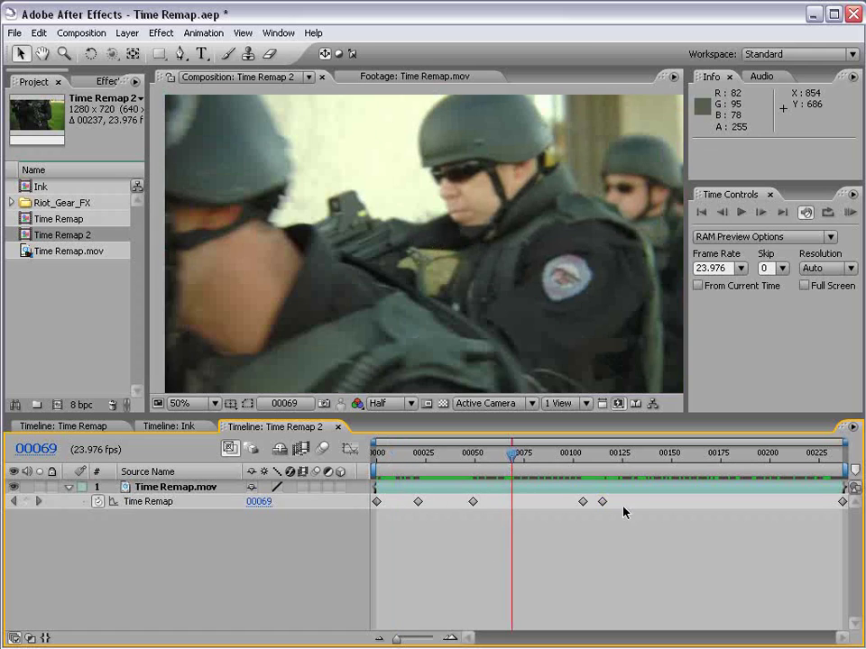
click(472, 501)
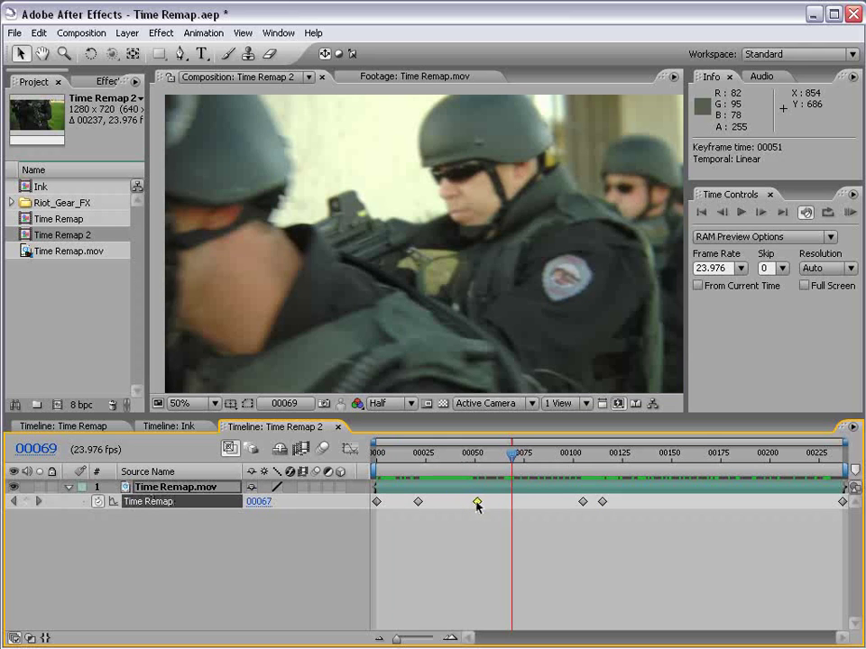
drag(478, 457, 450, 464)
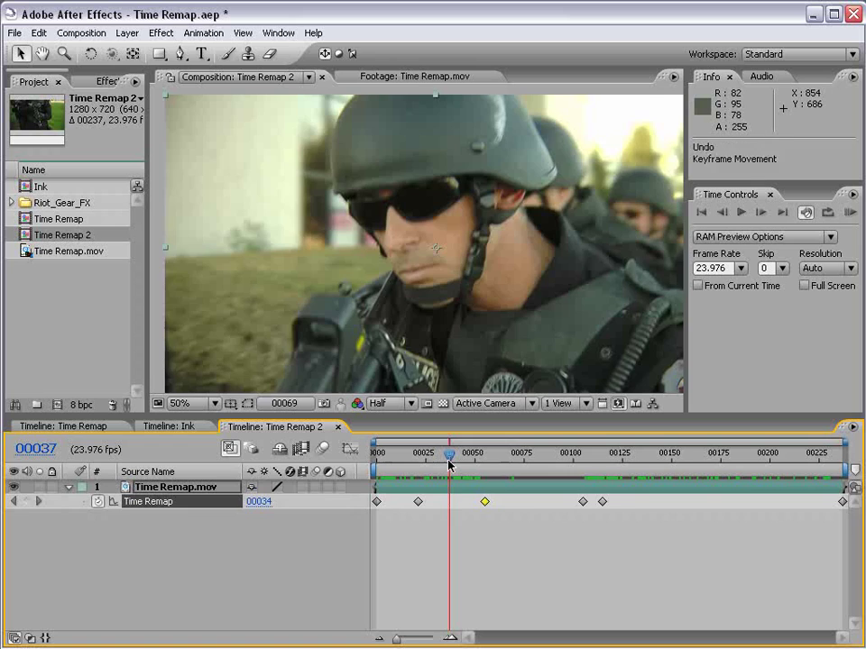
key(ctrl+z)
Shift the second and third Time Remap keyframes together to start at frame 7, and the fourth and fifth to start at about frame 41.
drag(488, 505, 428, 510)
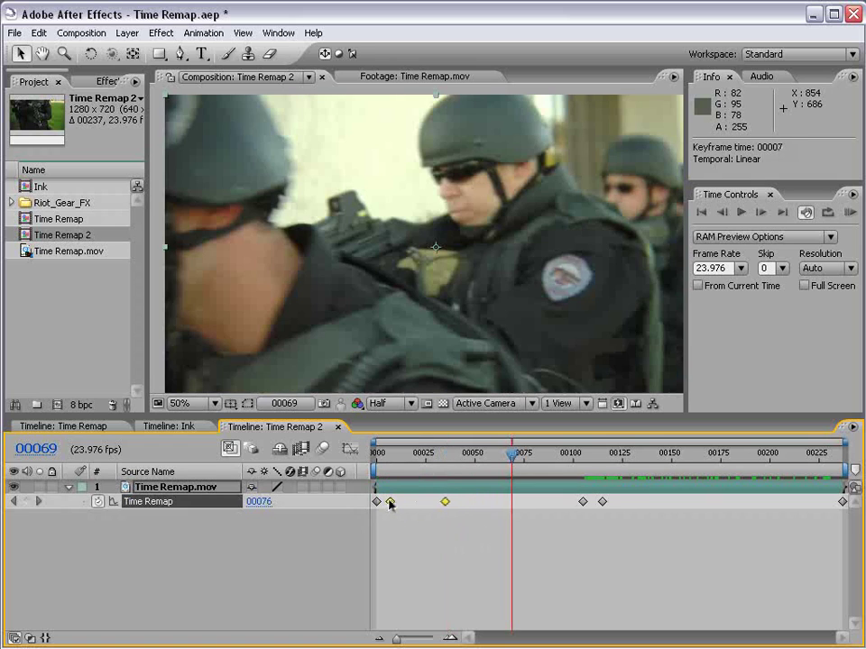
drag(375, 455, 449, 461)
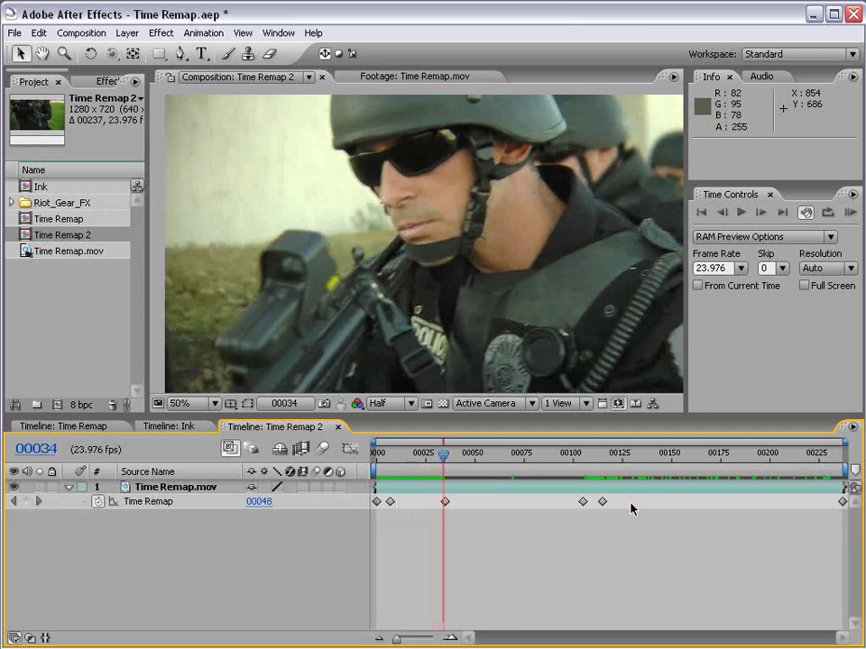
drag(630, 501, 570, 514)
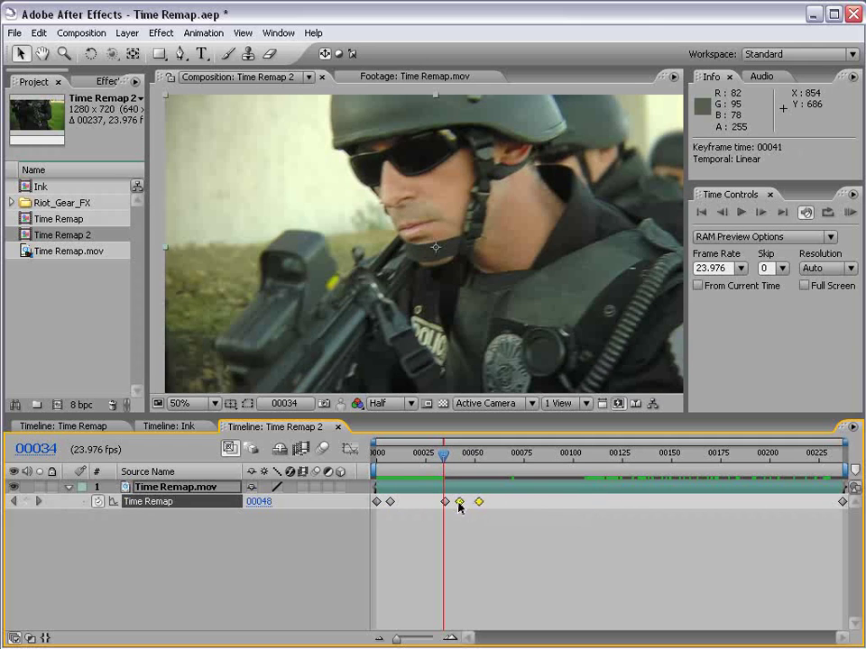
click(456, 487)
drag(442, 460, 499, 461)
Move the last Time Remap keyframe to frame 77 and preview the retimed clip up to that frame.
drag(840, 503, 727, 504)
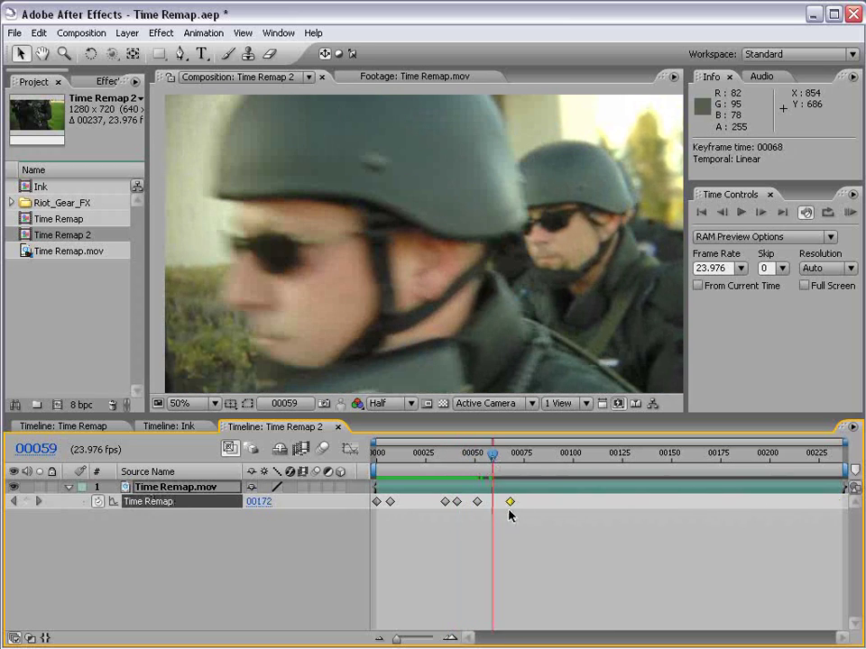
drag(510, 501, 528, 501)
drag(492, 458, 529, 465)
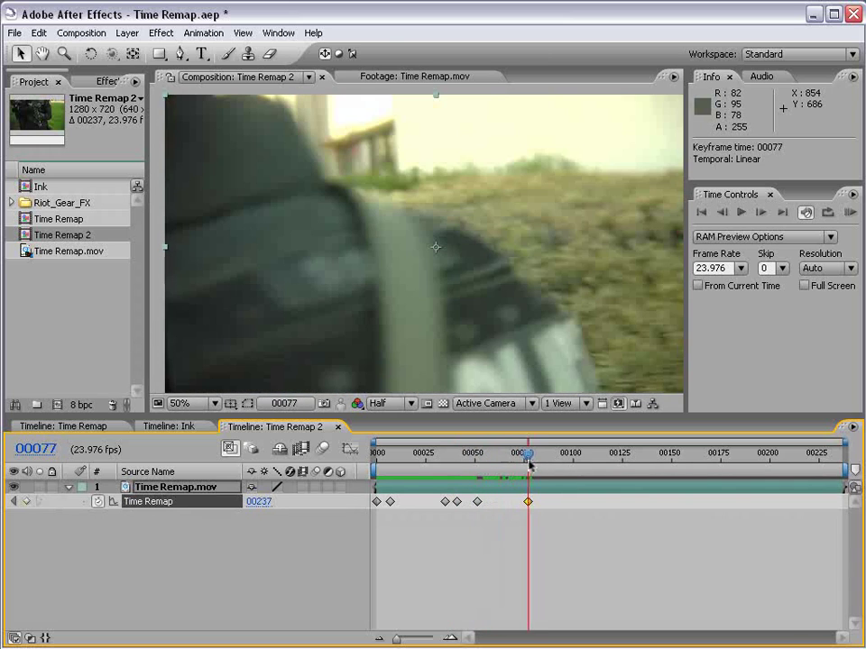
key(KP_0)
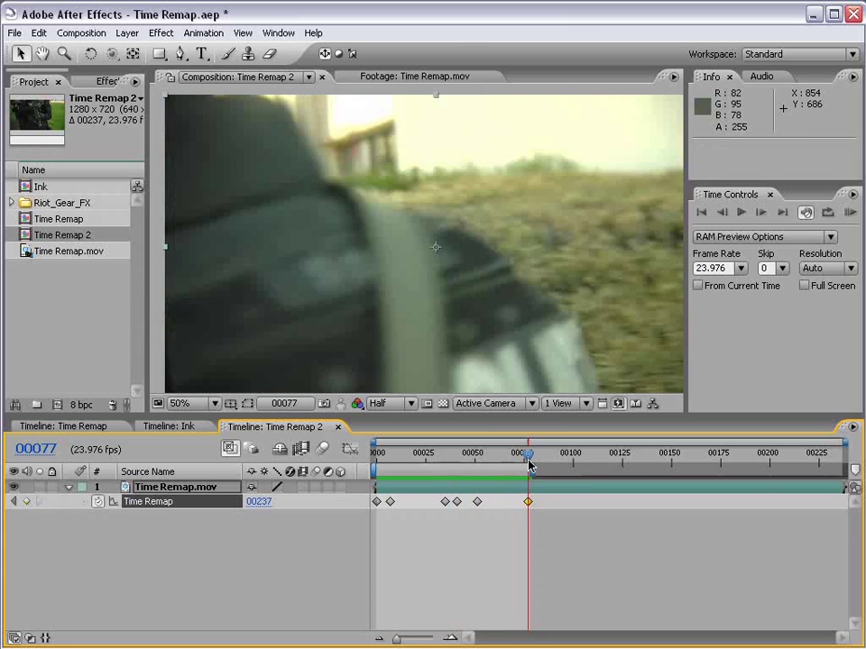
Extend the end of the work area to about frame 175 and set the current time to frame 15.
drag(396, 456, 407, 462)
drag(539, 476, 726, 472)
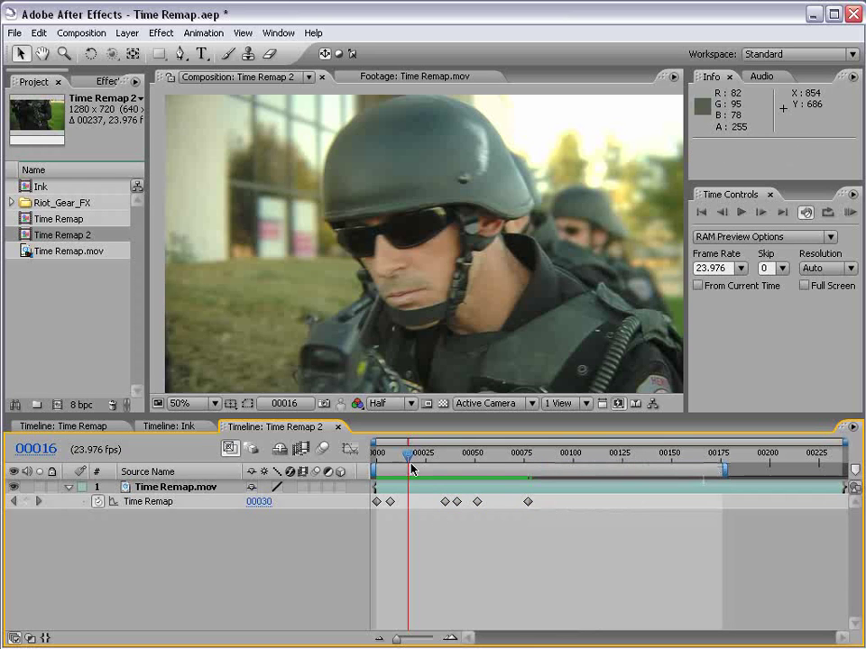
mouse_move(410, 457)
mouse_down()
mouse_move(506, 456)
mouse_move(407, 458)
mouse_up()
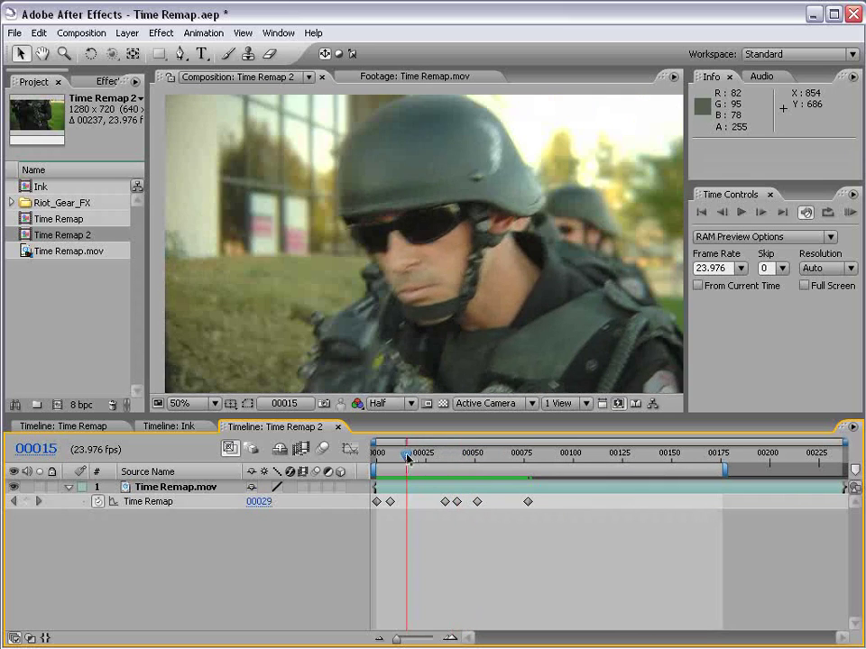
Shift the last four Time Remap keyframes together to start at frame 66, and the last two to start at about frame 109.
drag(559, 501, 443, 514)
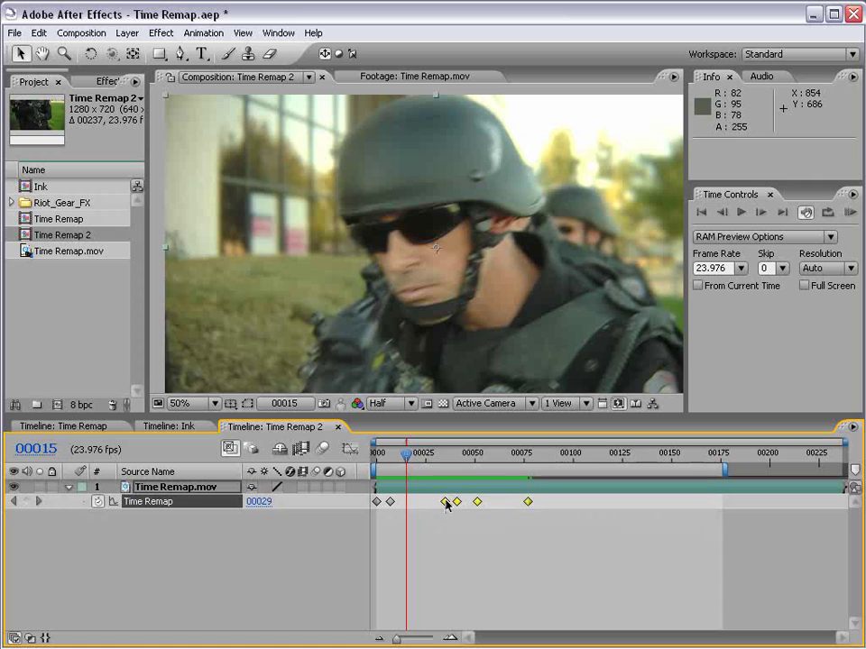
click(507, 528)
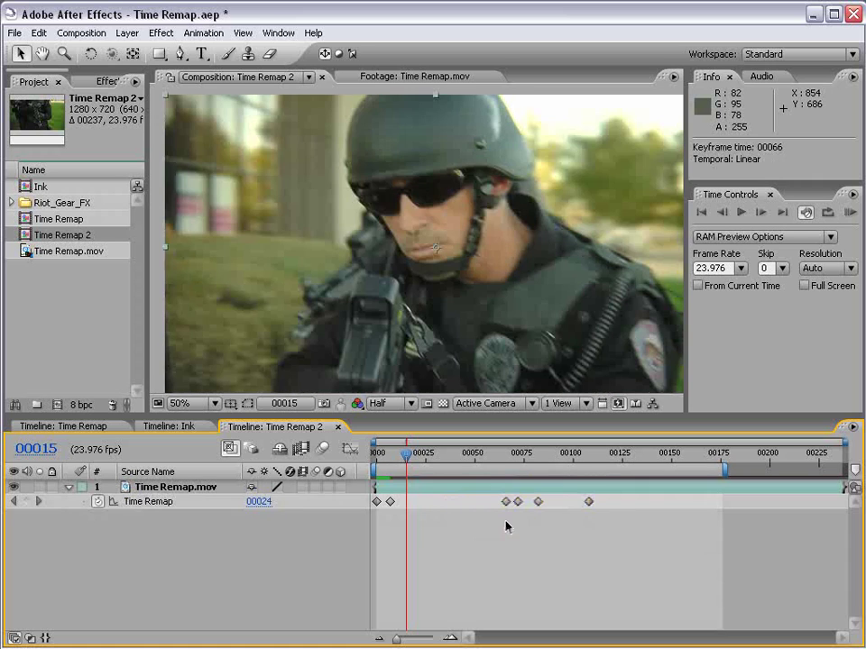
drag(514, 467, 527, 465)
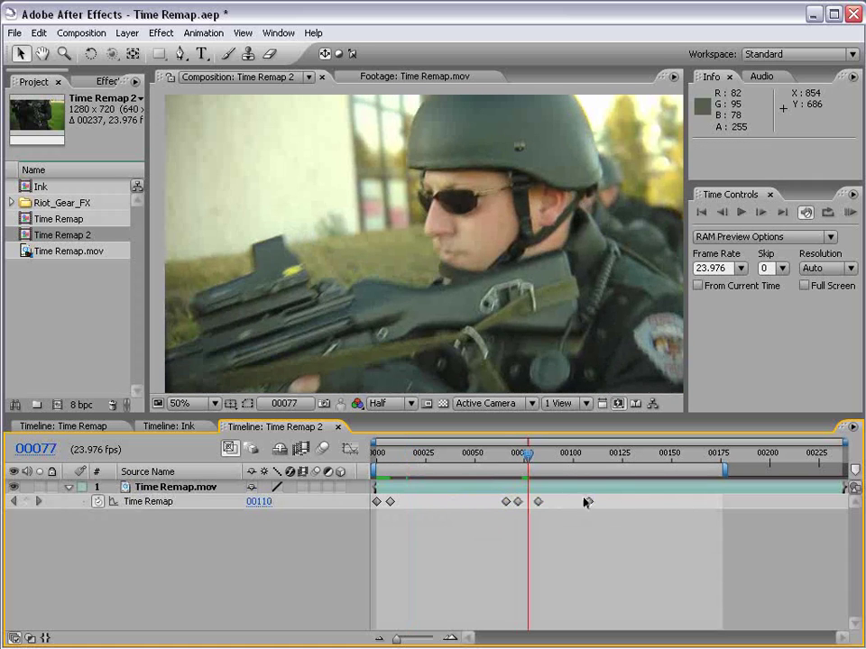
drag(585, 501, 533, 514)
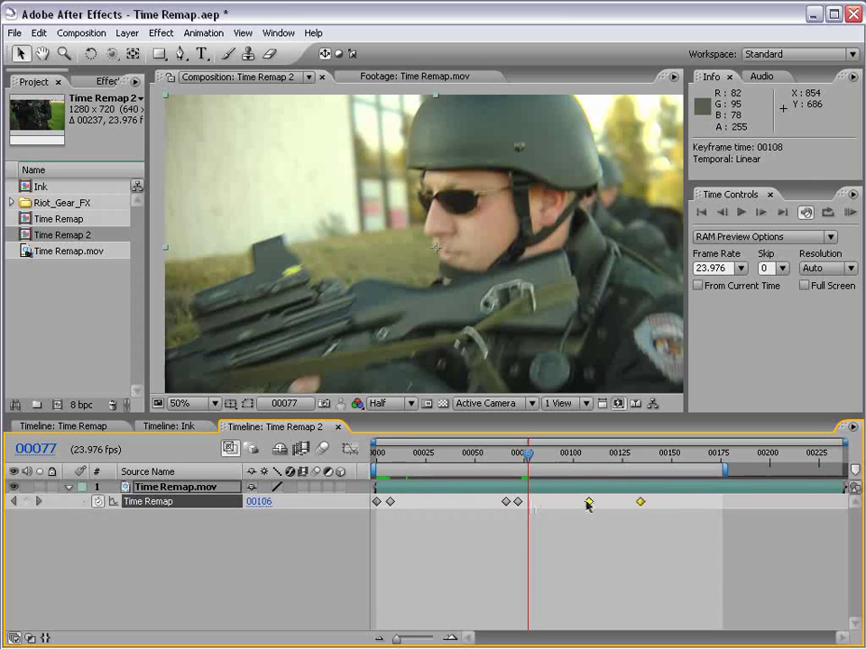
click(566, 518)
End the work area at about frame 118 and run a RAM preview of the retimed clip.
drag(534, 455, 635, 458)
drag(644, 458, 610, 460)
key(KP_0)
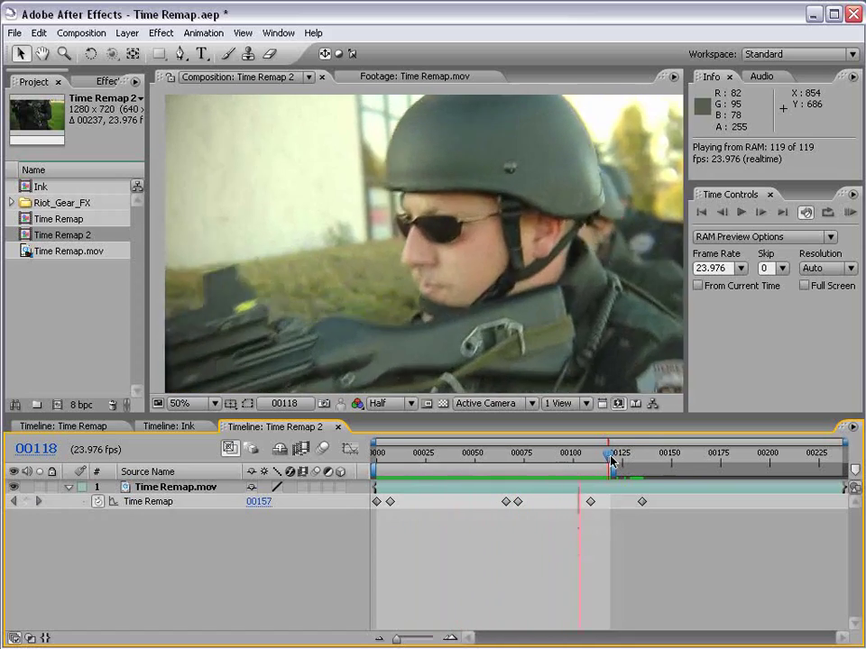
Scrub back to frame 27 and step frame by frame through the slow-motion section up to frame 34.
drag(612, 459, 587, 458)
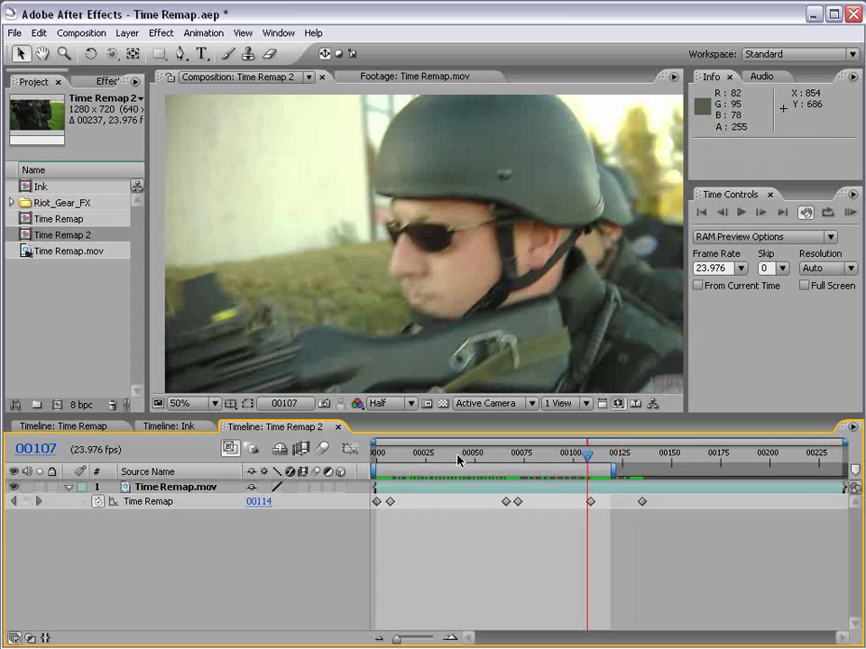
drag(457, 460, 430, 457)
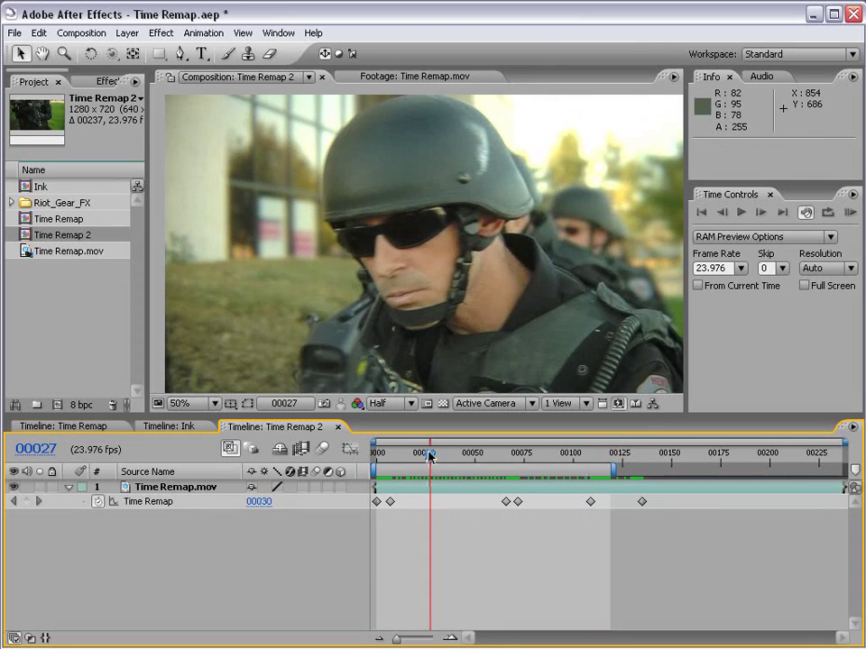
key(Page_Down)
key(Page_Down)
key(Page_Down)
key(Page_Down)
key(Page_Down)
key(Page_Down)
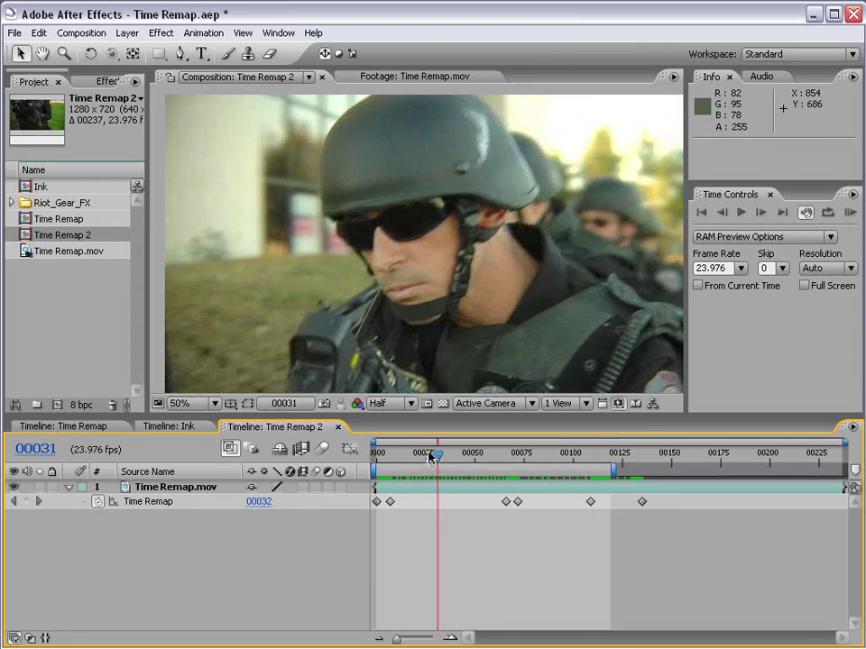
key(Page_Down)
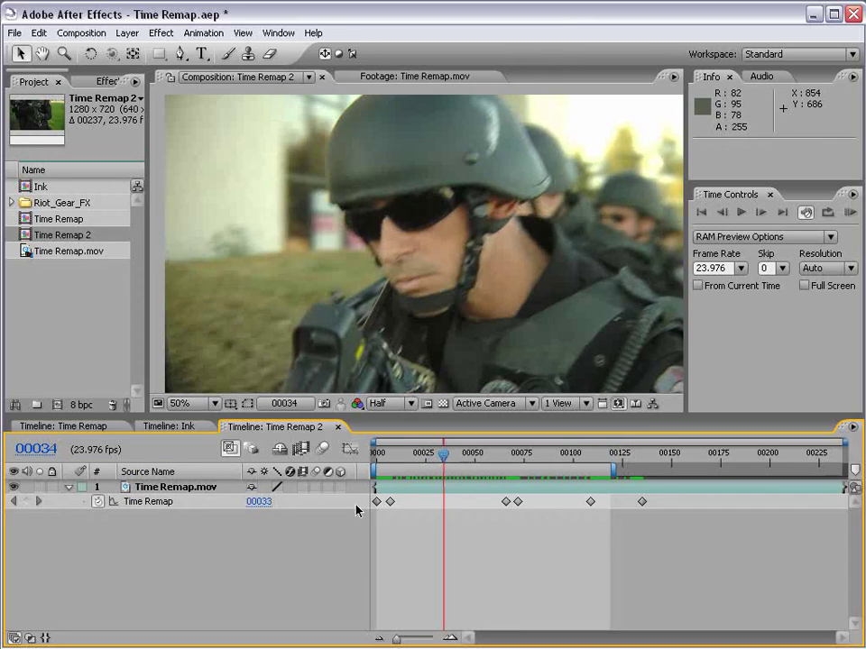
Enable frame blending for the composition, set the Time Remap.mov layer to Frame Mix, and scrub back to frame 3.
click(305, 487)
click(304, 488)
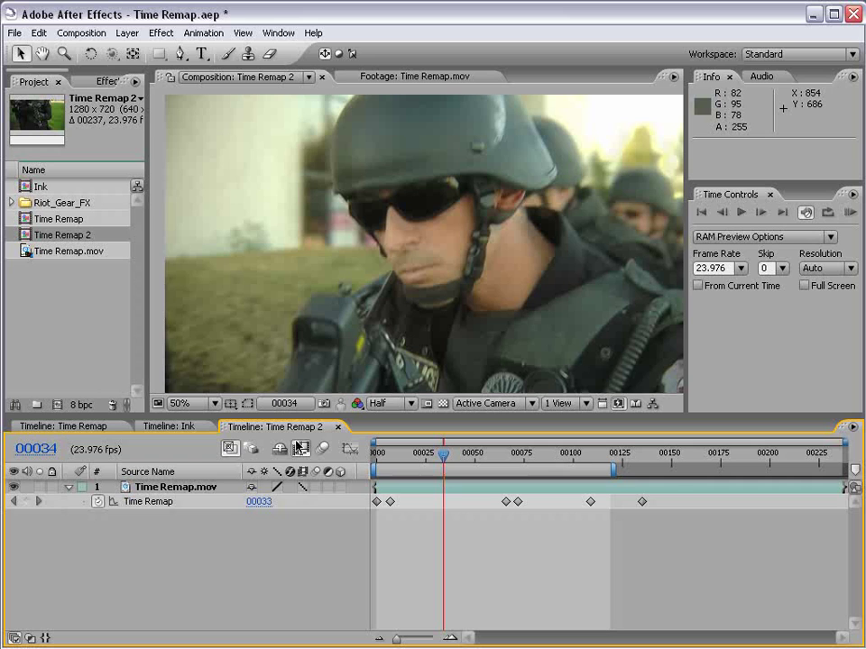
click(438, 458)
drag(456, 458, 383, 464)
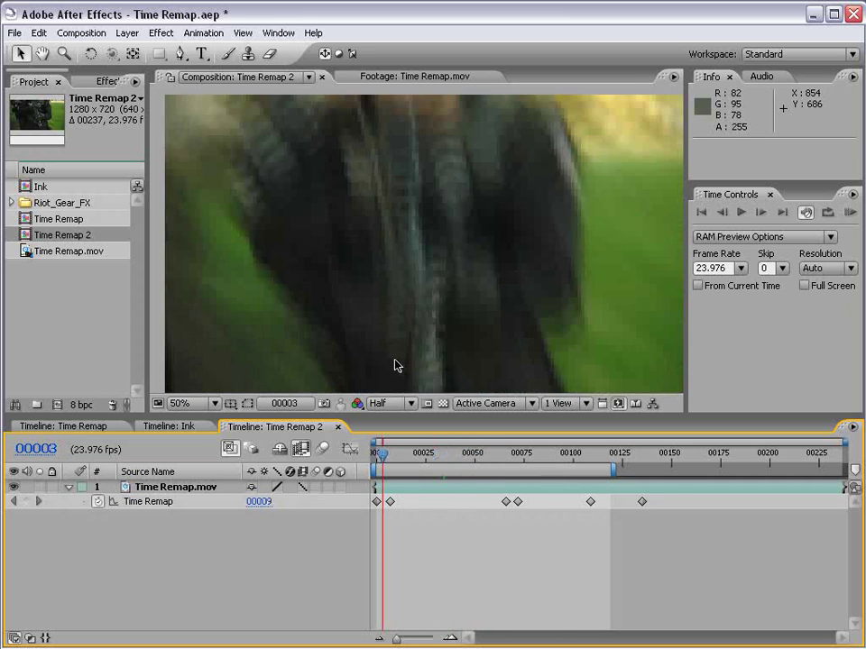
Examine the blended frames at 71 and 69 in the sped-up section and run a RAM preview.
click(515, 457)
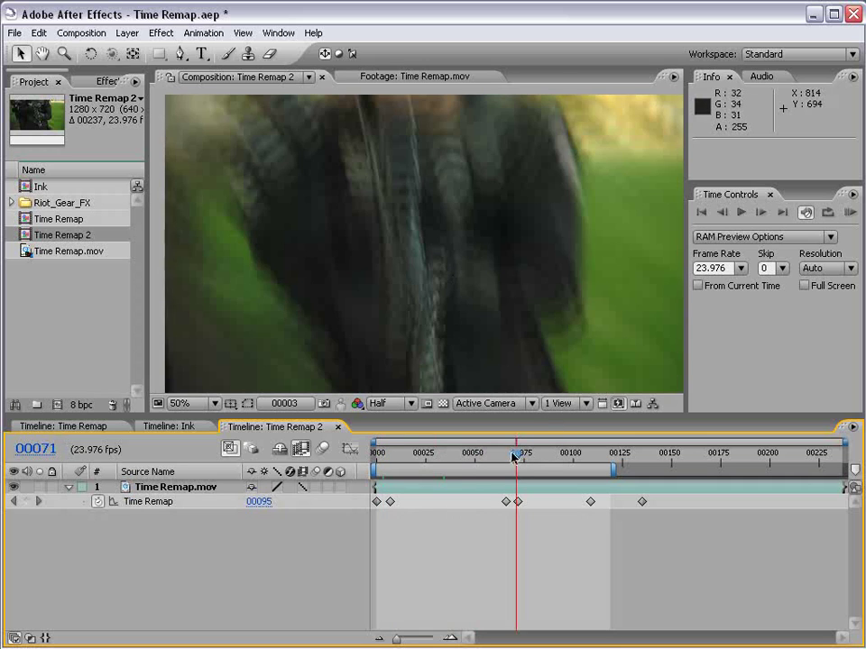
click(512, 458)
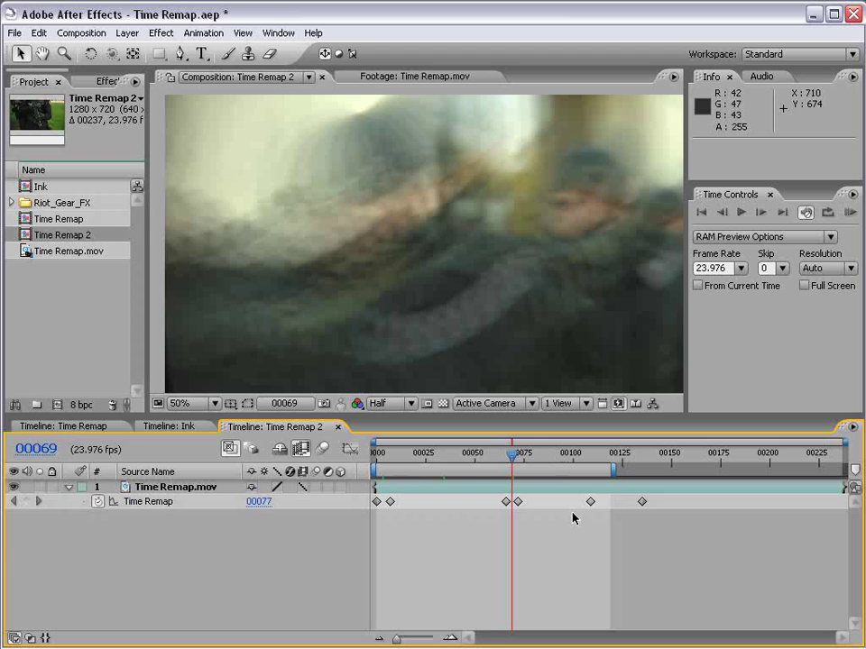
key(KP_0)
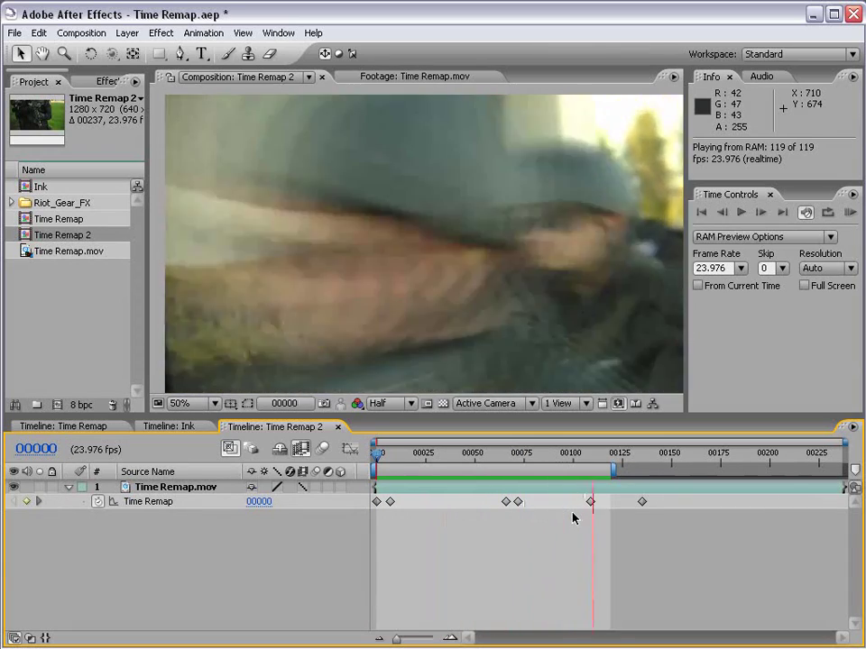
Scrub between frames 15 and 30 to examine the frame blending in the slow-motion section.
drag(378, 455, 436, 458)
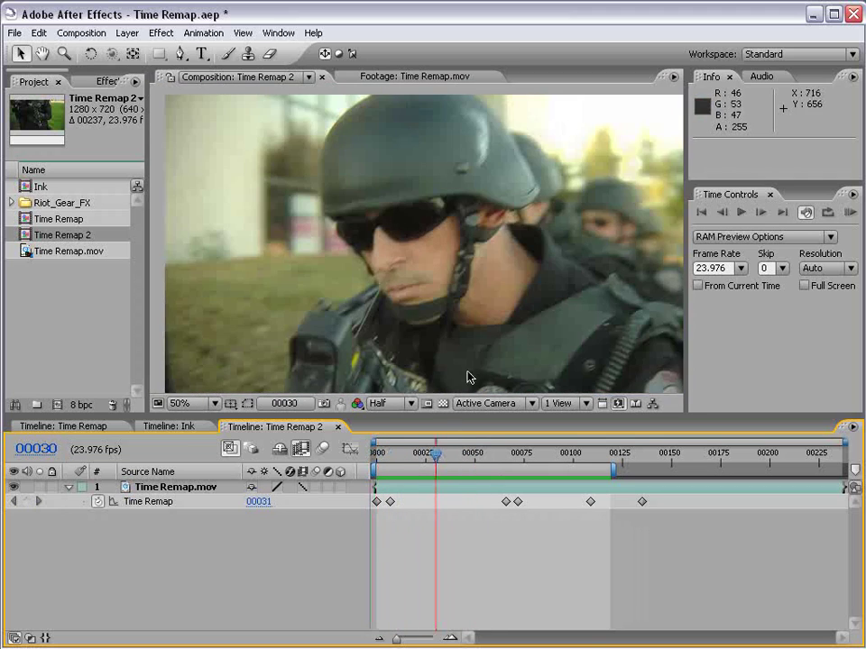
drag(435, 458, 408, 459)
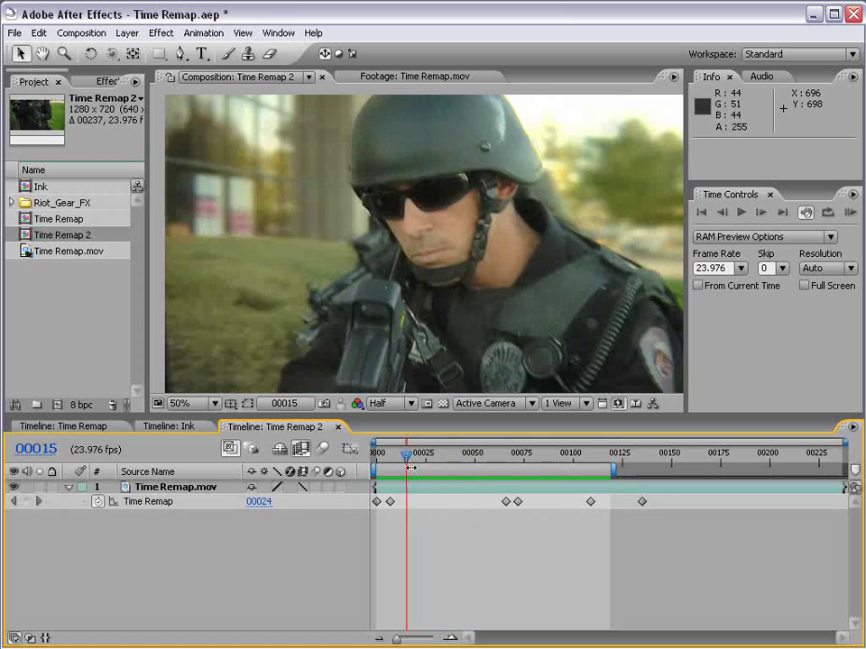
click(397, 492)
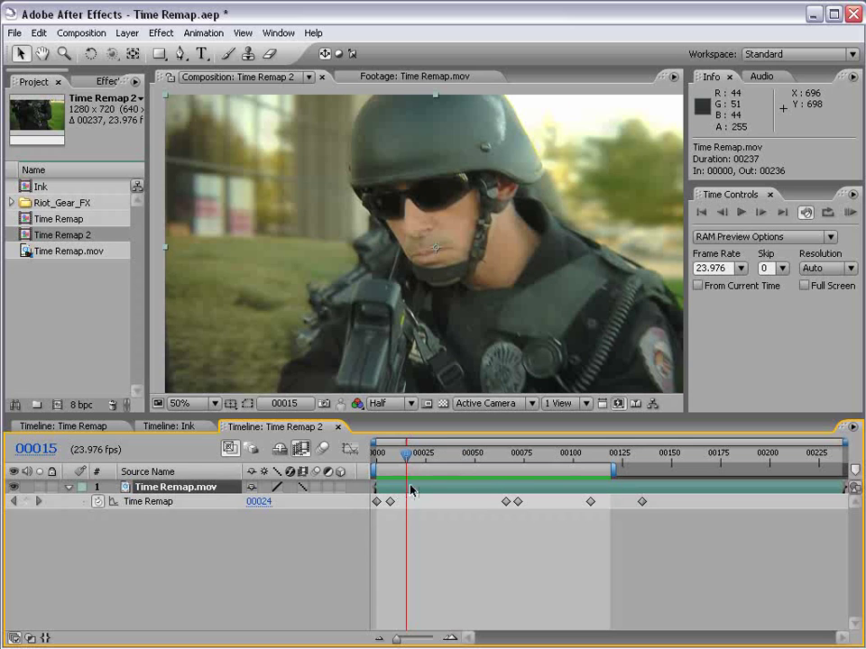
drag(410, 459, 437, 460)
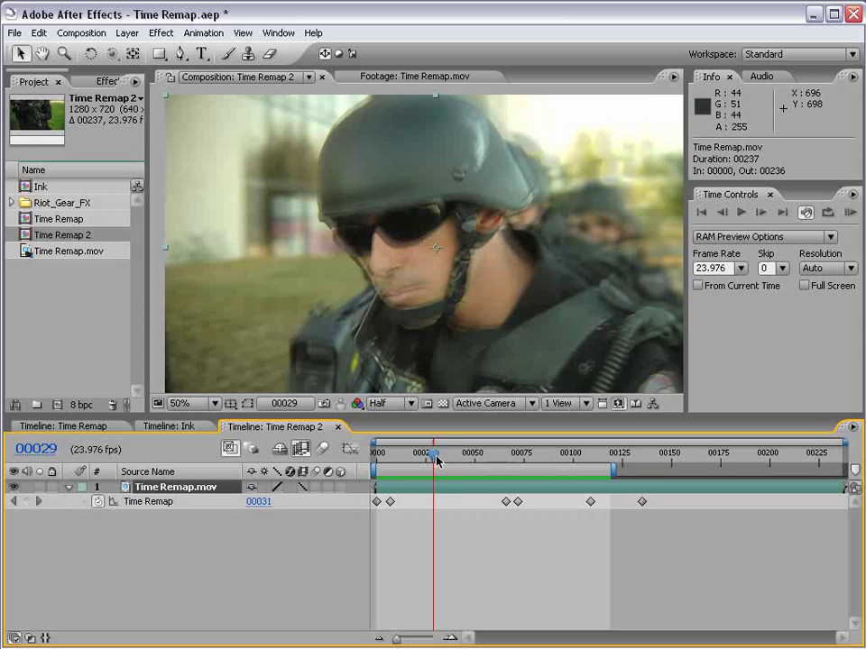
Try Pixel Motion on the Time Remap.mov layer, turn its frame blending off, and step between frames 29 and 30 to compare.
click(299, 498)
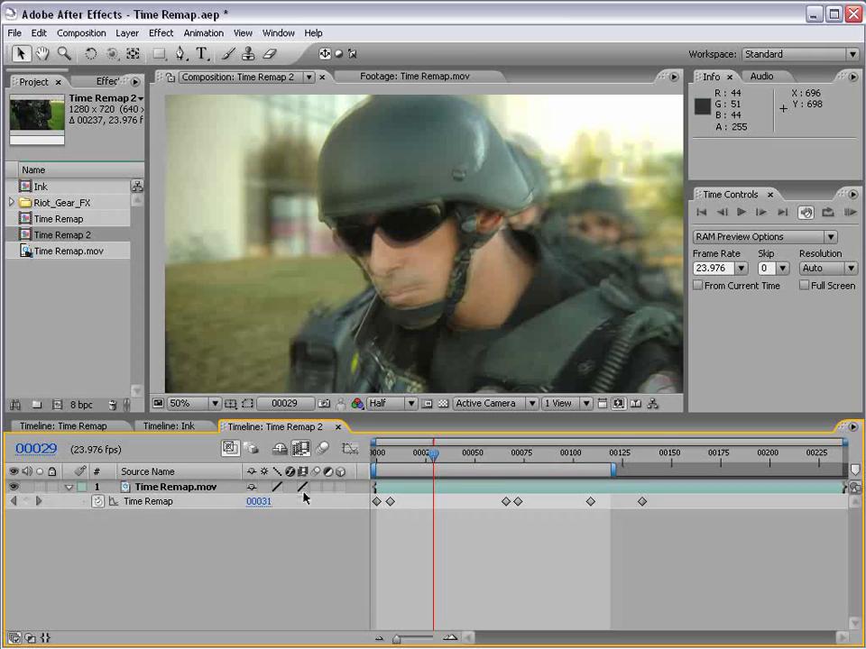
click(303, 488)
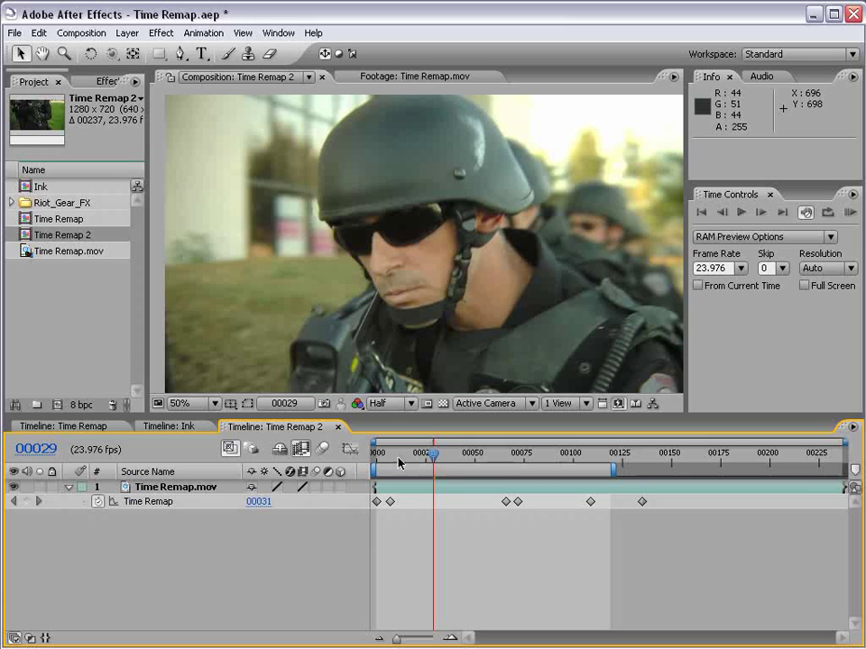
click(303, 487)
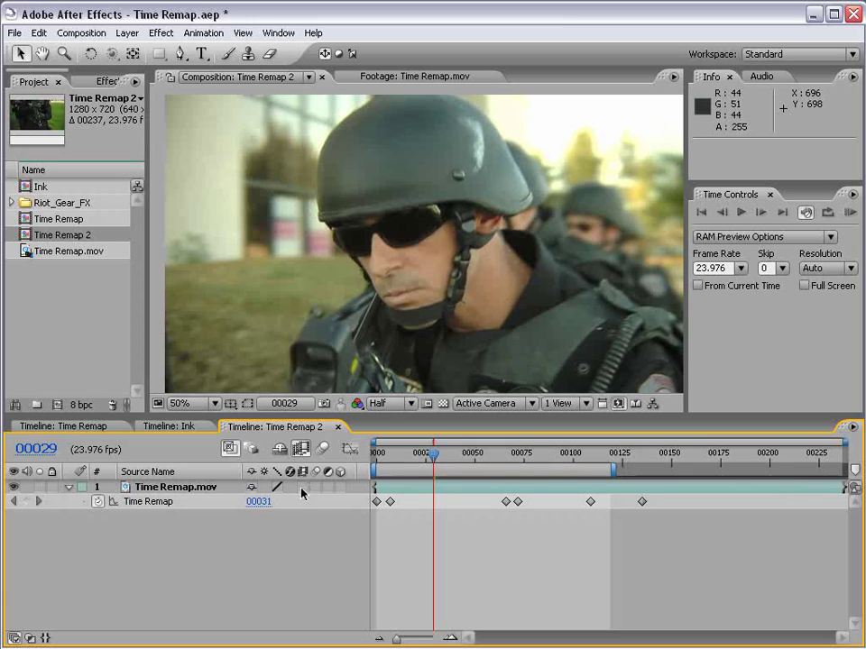
key(Page_Down)
key(Page_Up)
key(Page_Down)
Set the Time Remap.mov layer back to Frame Mix and step between frames 29 and 31 to check the blending.
click(302, 488)
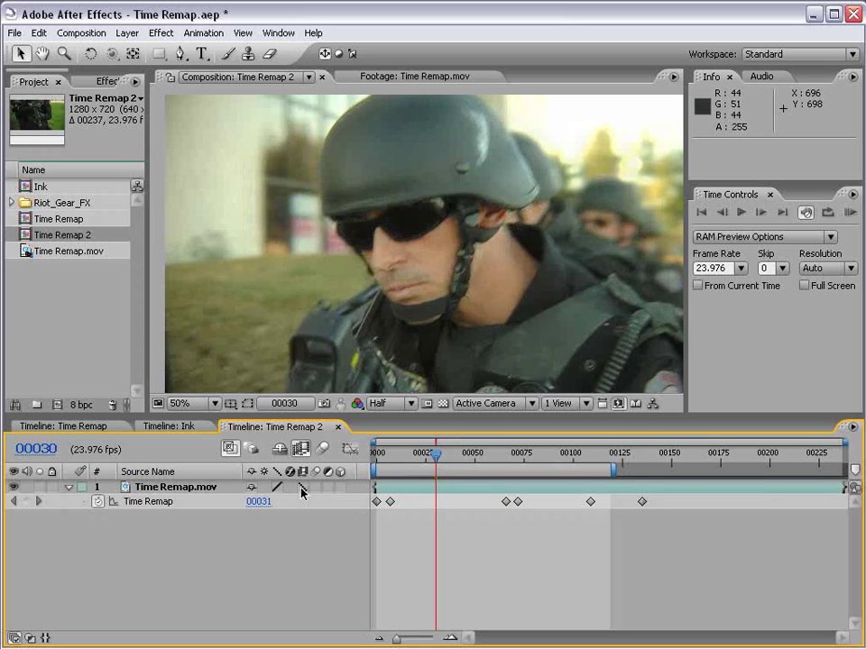
key(Page_Up)
key(Page_Down)
key(Page_Down)
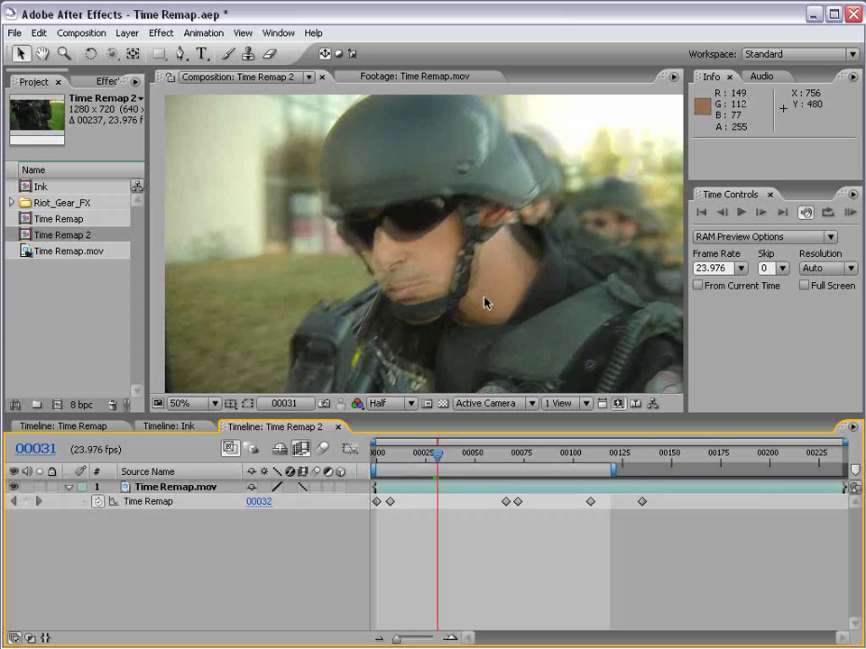
Switch the Time Remap.mov layer to Pixel Motion, step through frames 30 to 33, and run a RAM preview.
click(304, 487)
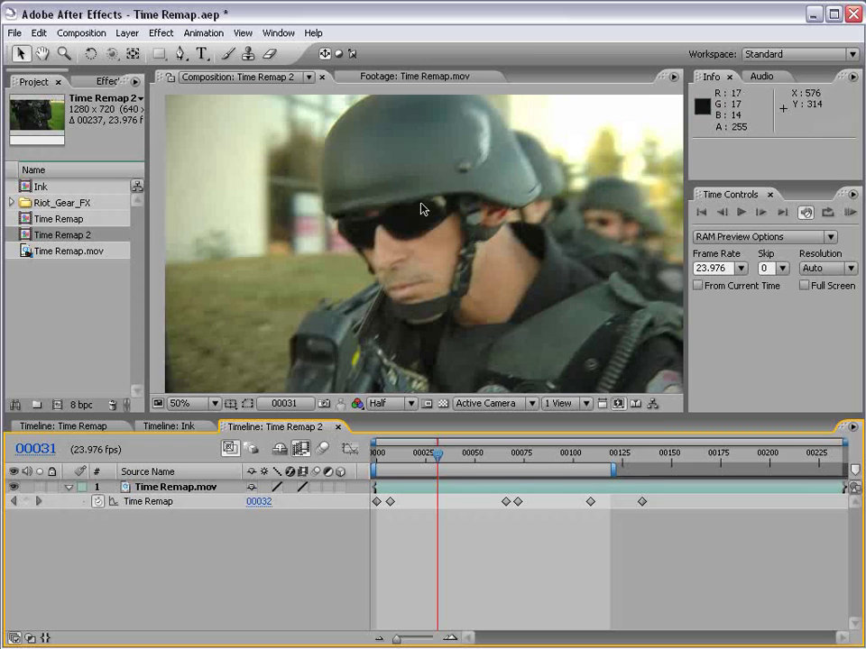
key(Page_Up)
key(Page_Down)
key(Page_Down)
key(Page_Down)
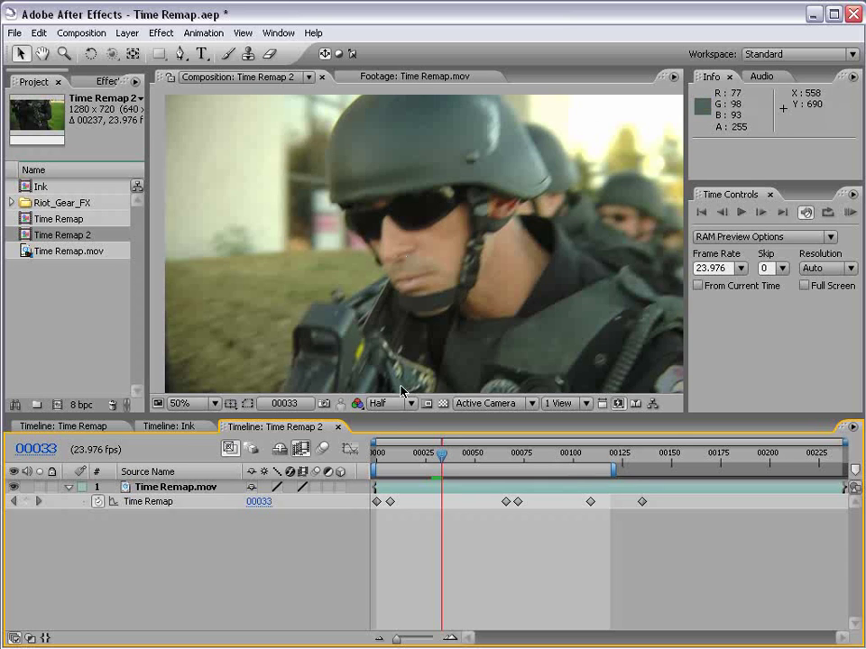
key(KP_0)
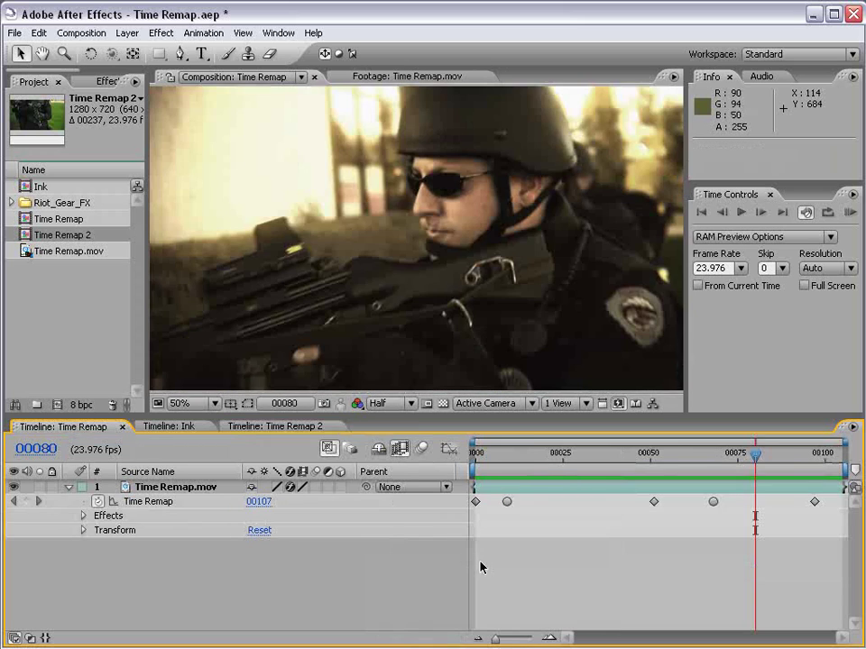
Preview the finished Time Remap composition and step through its slow-motion frames from frame 17.
key(KP_0)
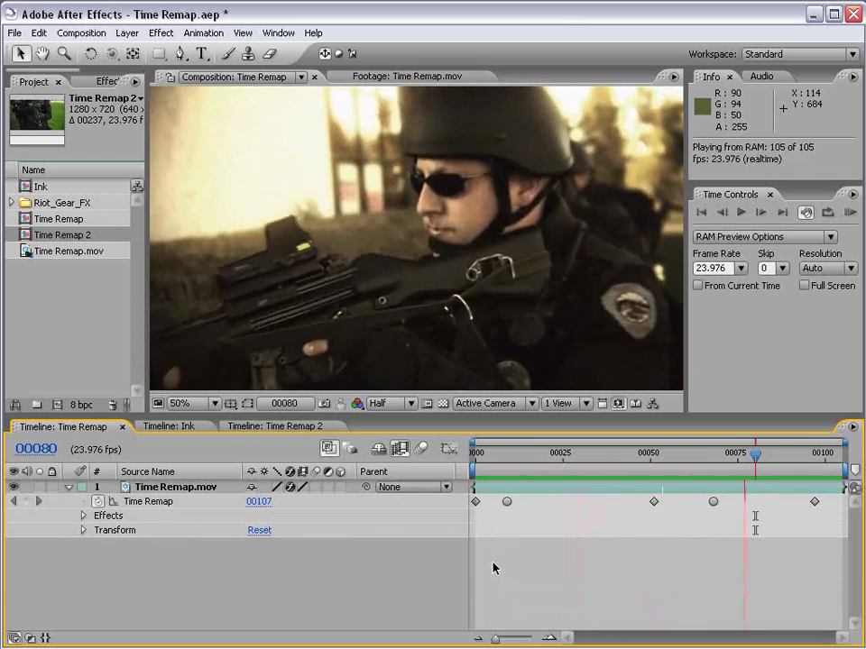
key(space)
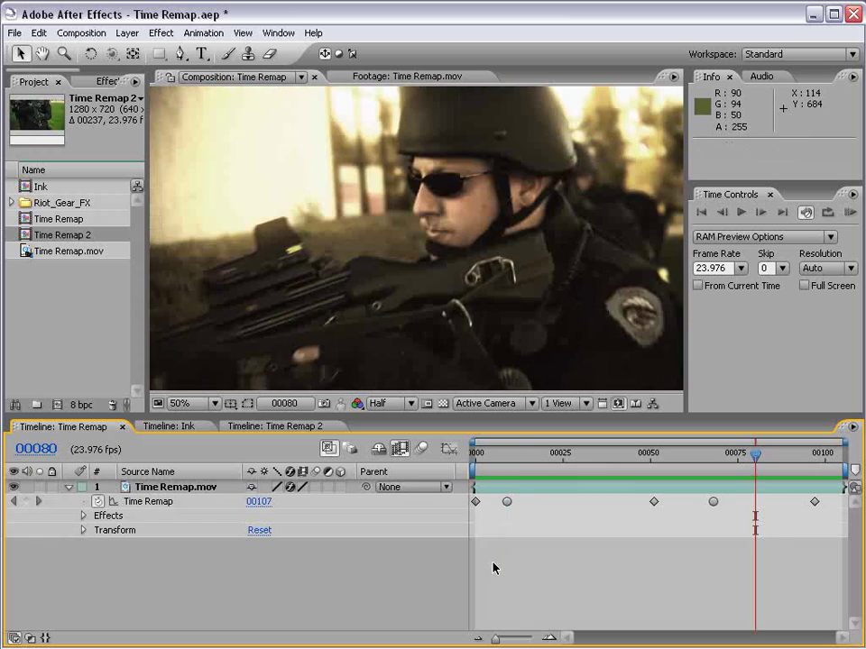
drag(492, 464, 516, 457)
key(space)
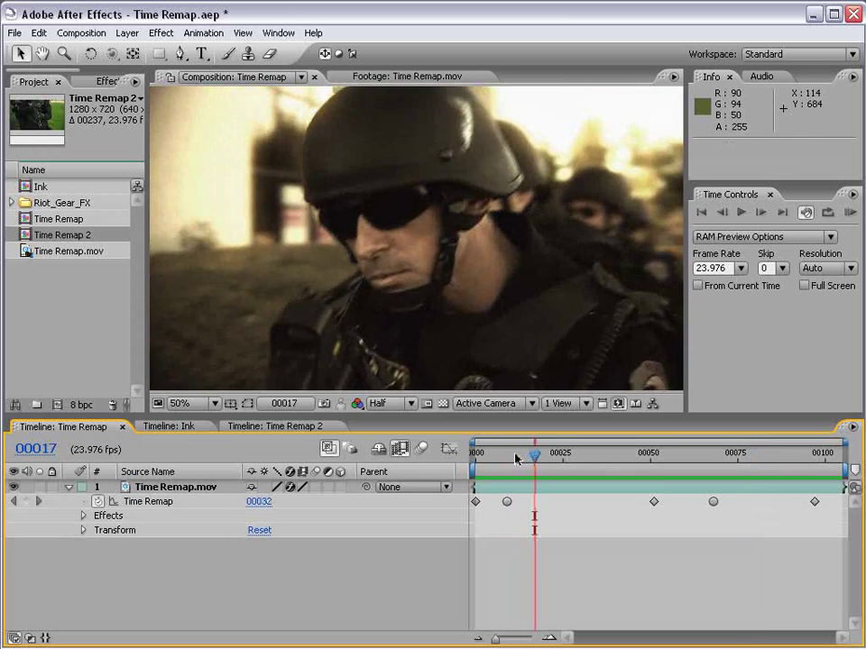
key(Page_Down)
key(Page_Down)
key(Page_Down)
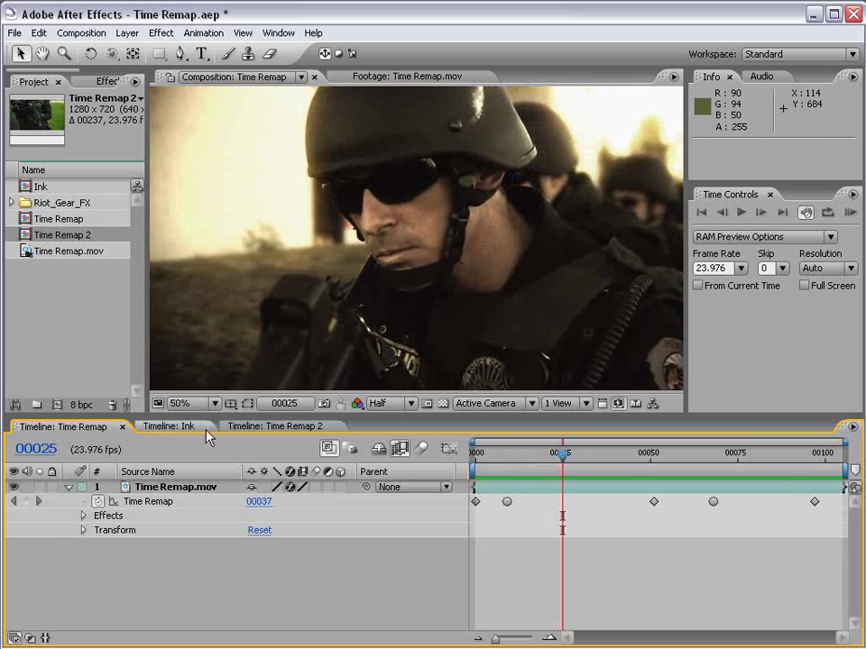
Stretch all Time Remap keyframes in the Time Remap 2 composition so the last lands near frame 168, and extend the work area to frame 168.
click(275, 426)
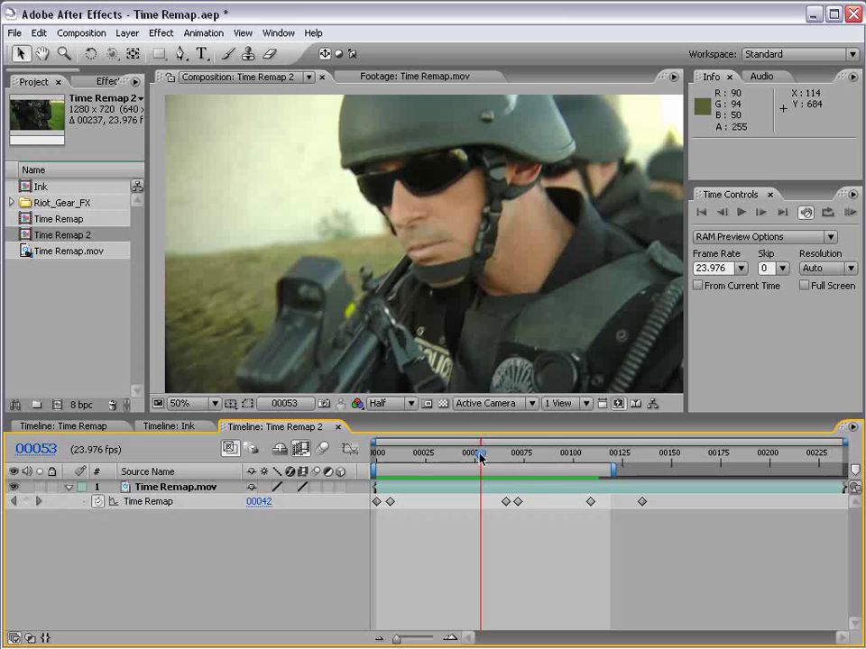
drag(481, 458, 437, 455)
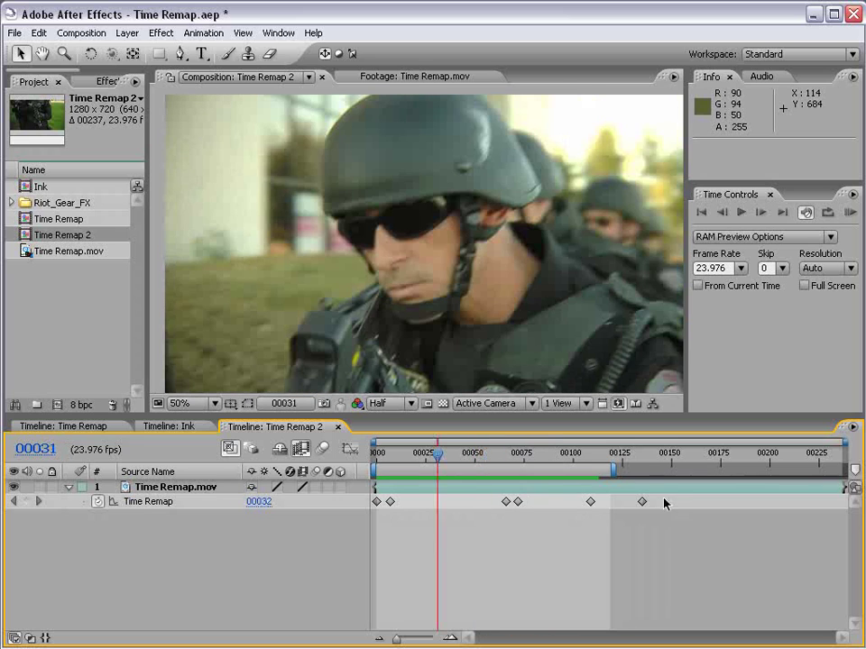
drag(664, 503, 372, 520)
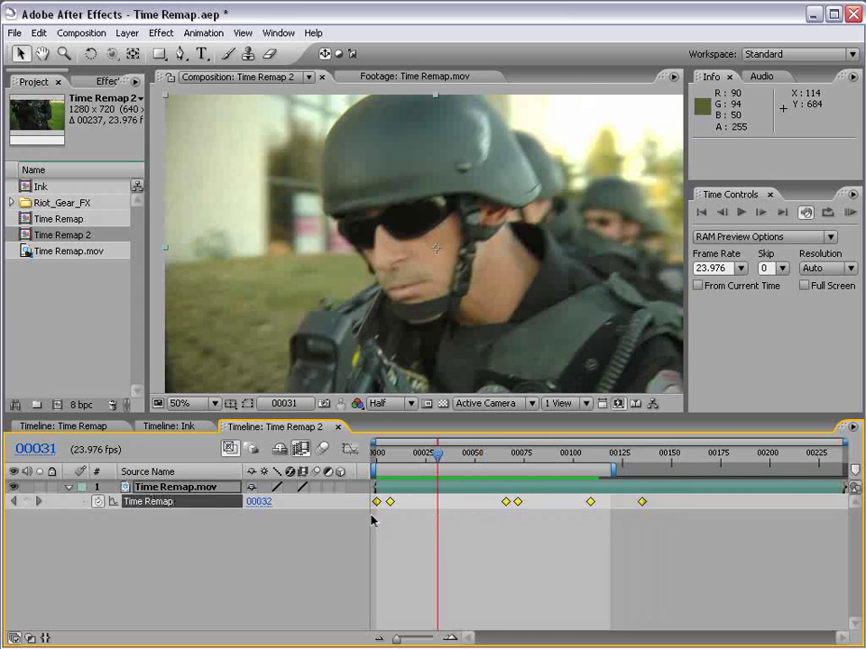
click(560, 533)
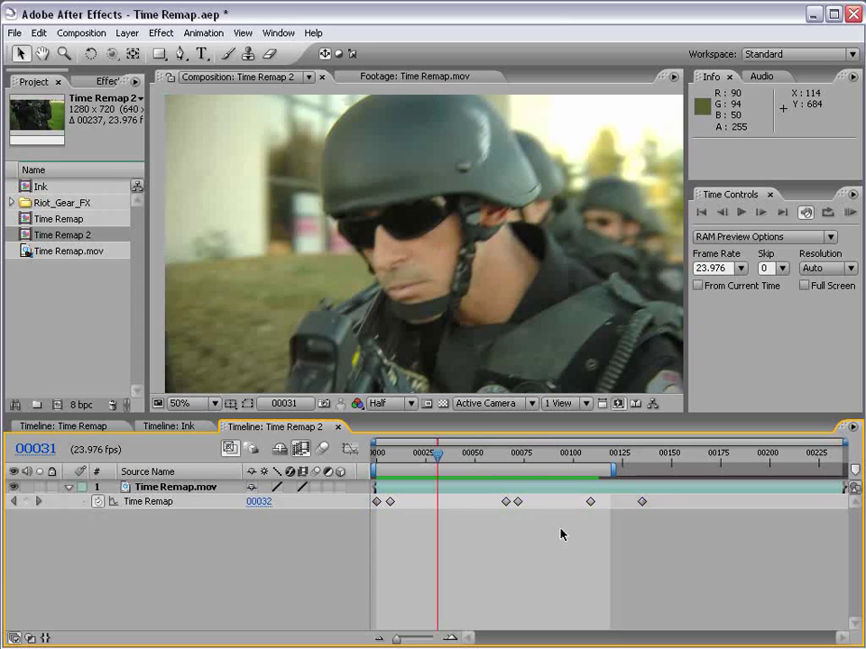
drag(680, 503, 373, 513)
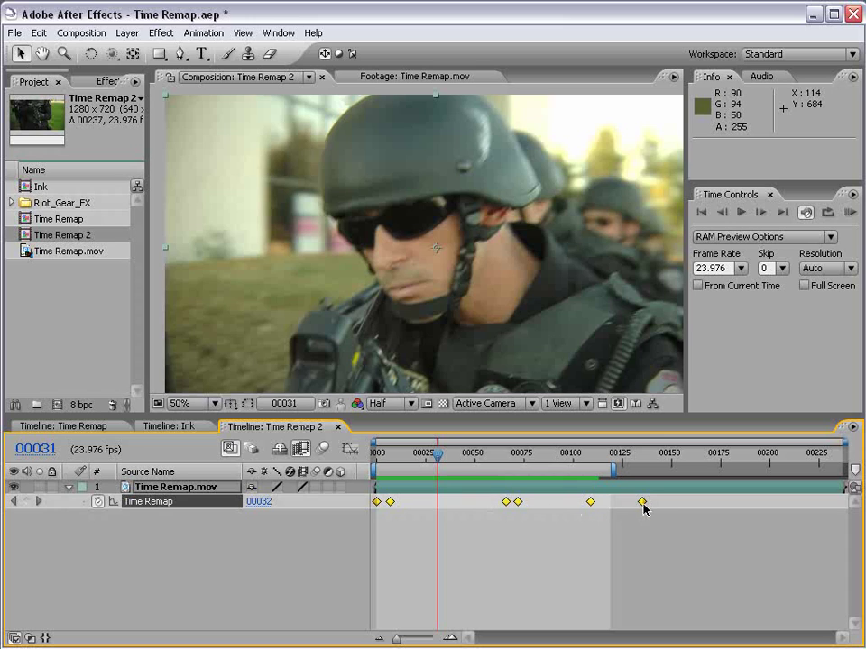
drag(644, 507, 707, 503)
drag(612, 468, 696, 470)
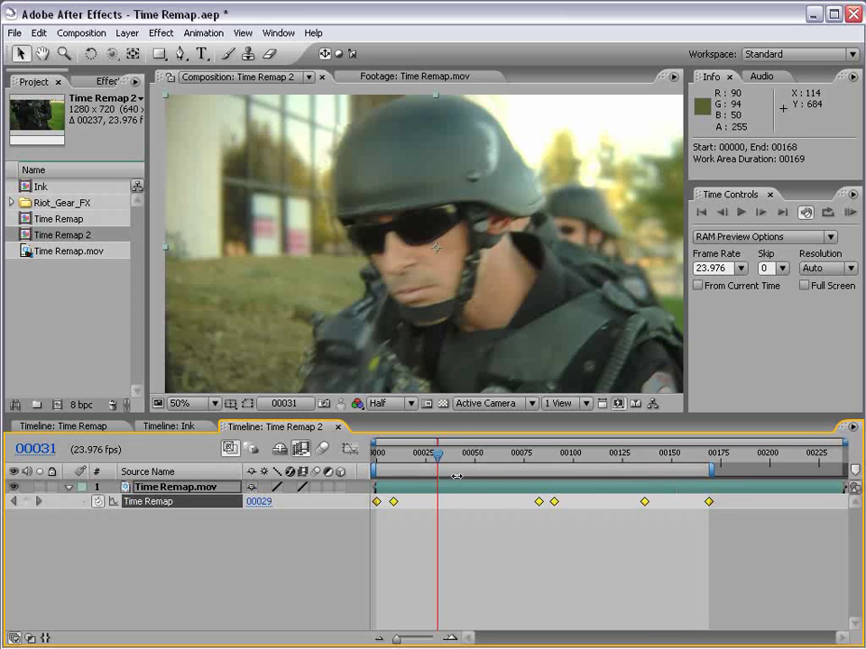
Check the retimed clip at frame 110 and convert the Time Remap keyframes after the first to Auto Bezier.
drag(438, 453, 594, 457)
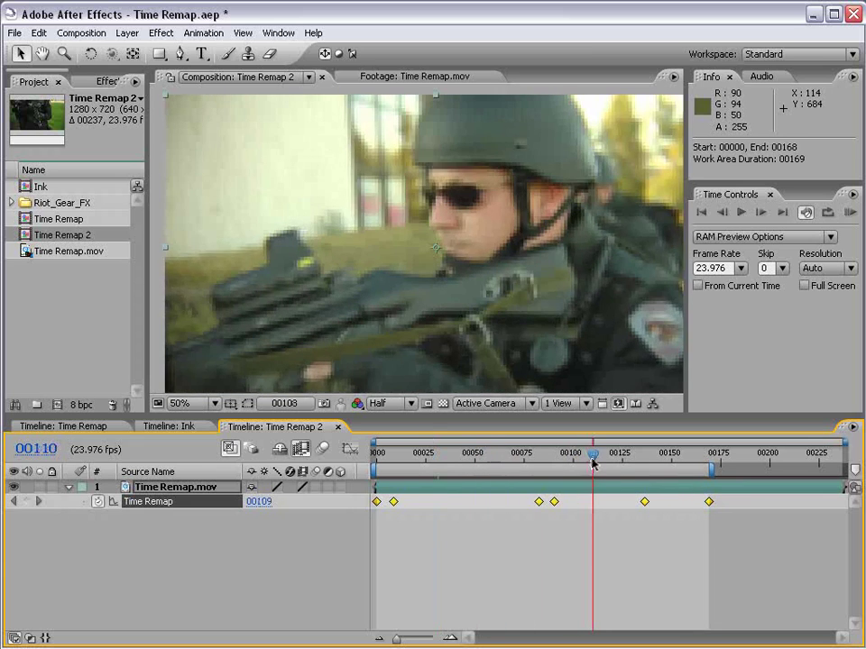
click(542, 552)
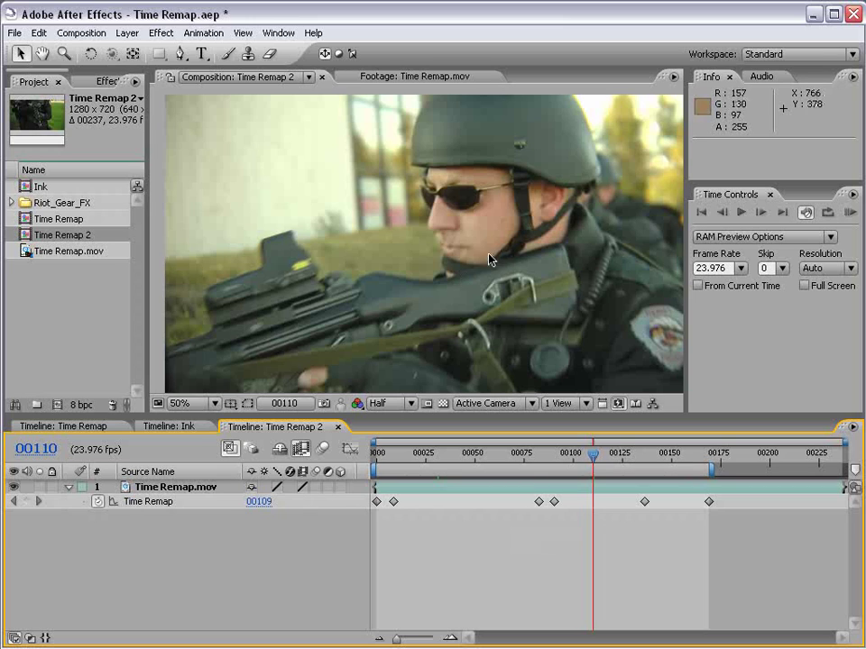
key(ctrl+z)
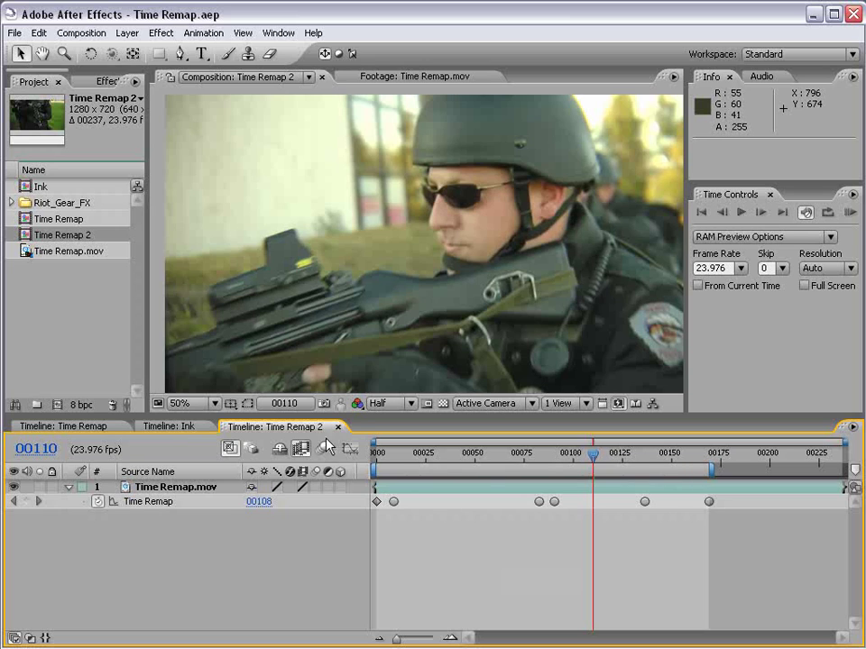
Open the Ink composition, play the ink footage from frame 93, and scrub back near its start.
click(169, 426)
key(Home)
mouse_move(379, 460)
mouse_down()
mouse_move(793, 455)
mouse_move(457, 456)
mouse_up()
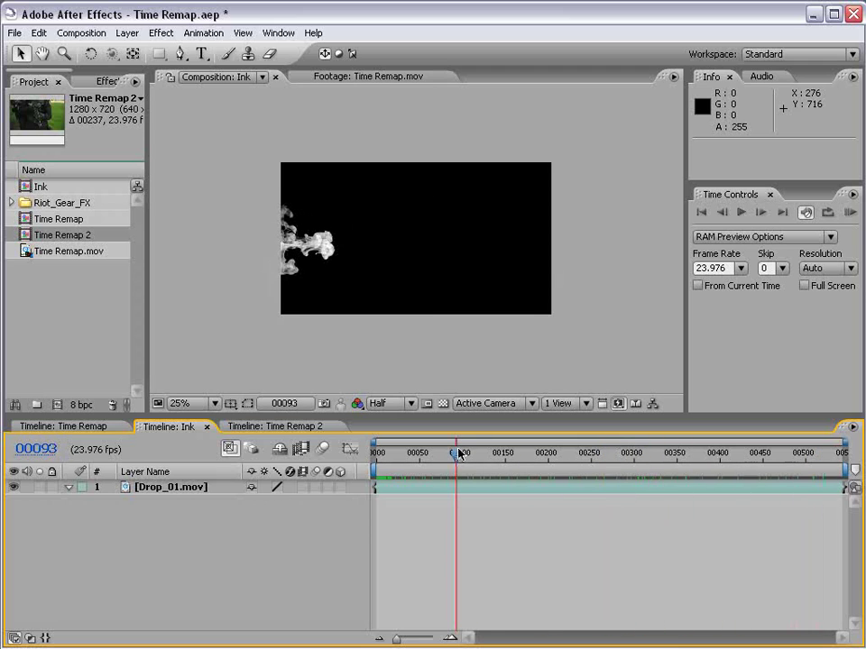
key(space)
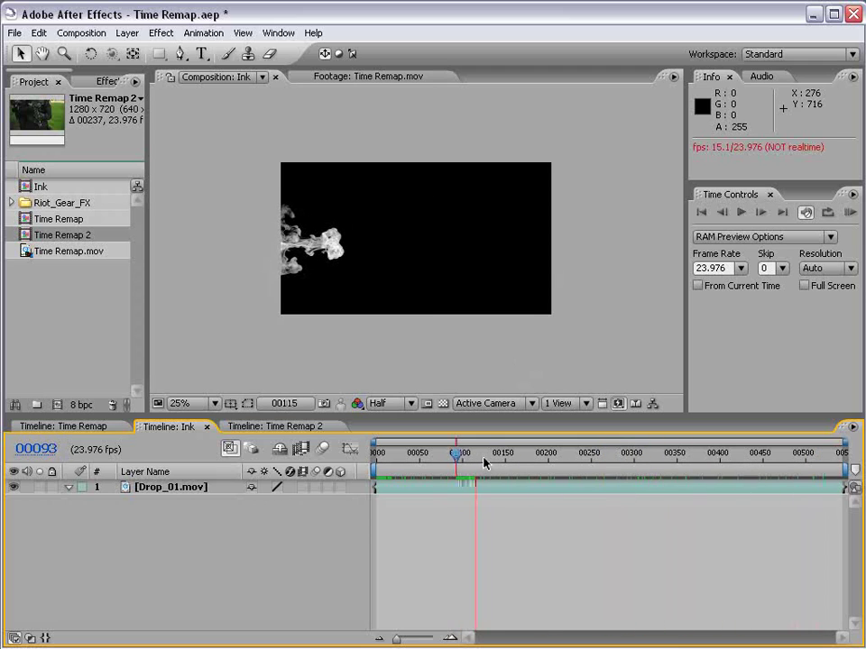
drag(497, 455, 383, 464)
Enable time remapping on the Drop_01.mov layer and add a Time Remap keyframe at frame 349.
click(546, 493)
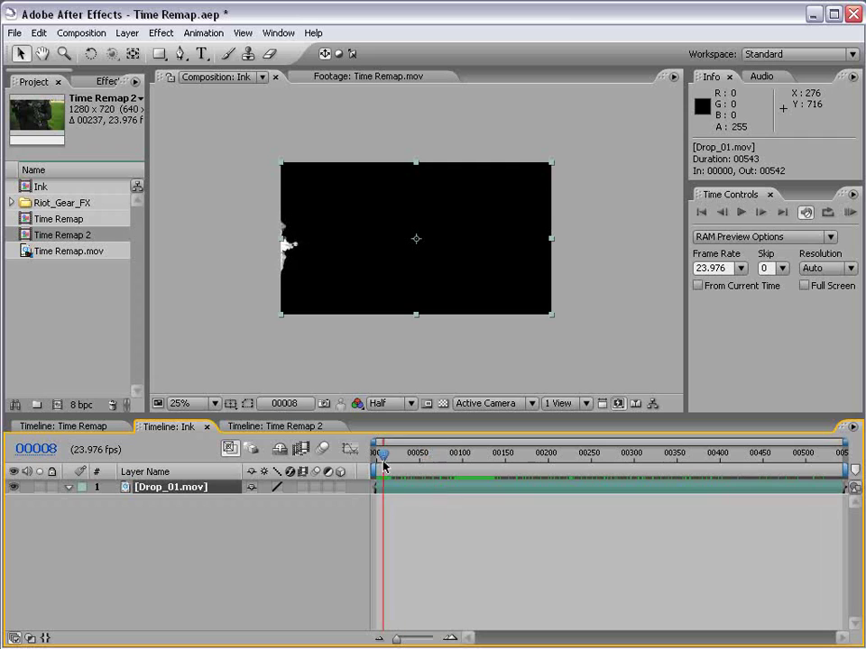
right_click(386, 487)
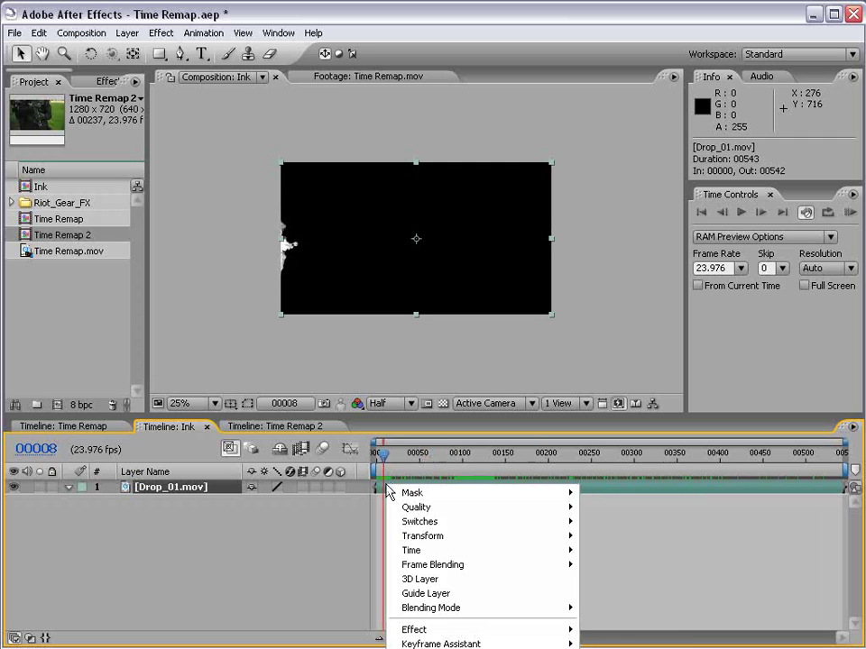
mouse_move(437, 550)
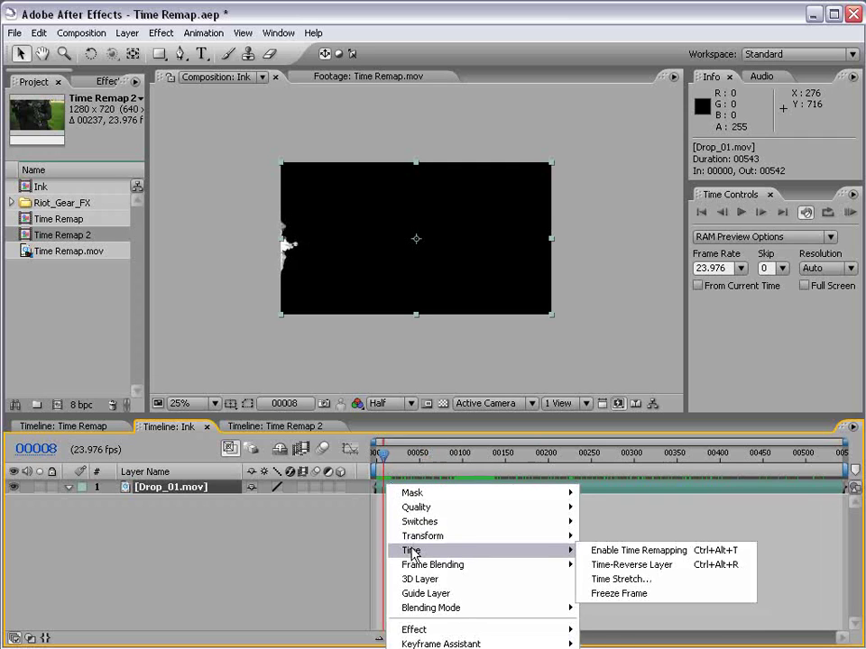
click(616, 551)
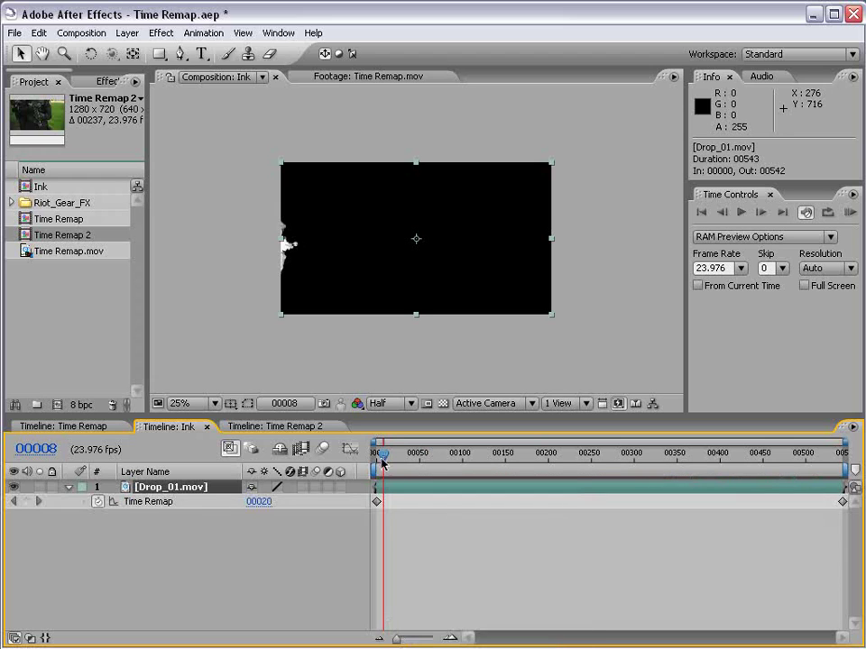
mouse_move(381, 463)
mouse_down()
mouse_move(802, 464)
mouse_move(673, 467)
mouse_up()
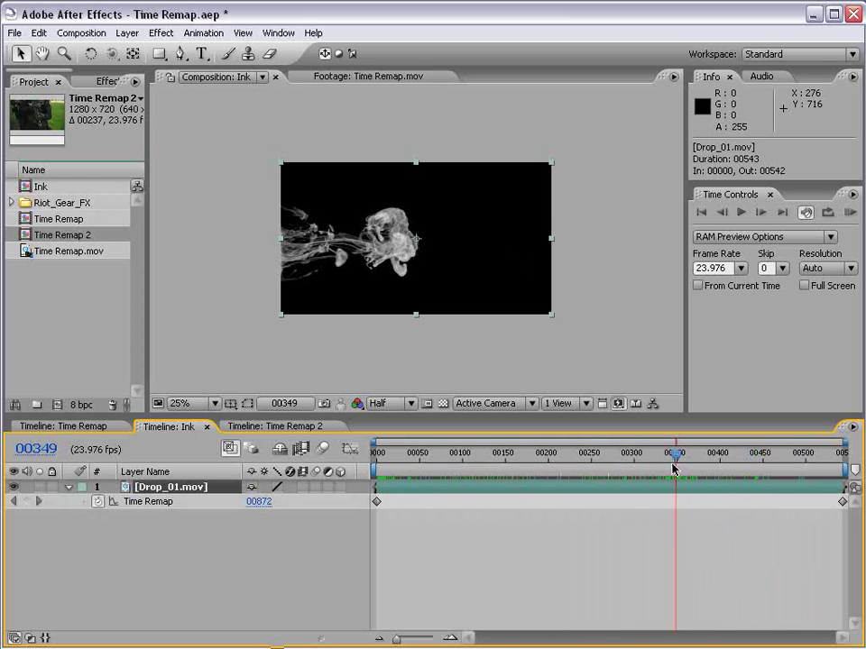
click(26, 501)
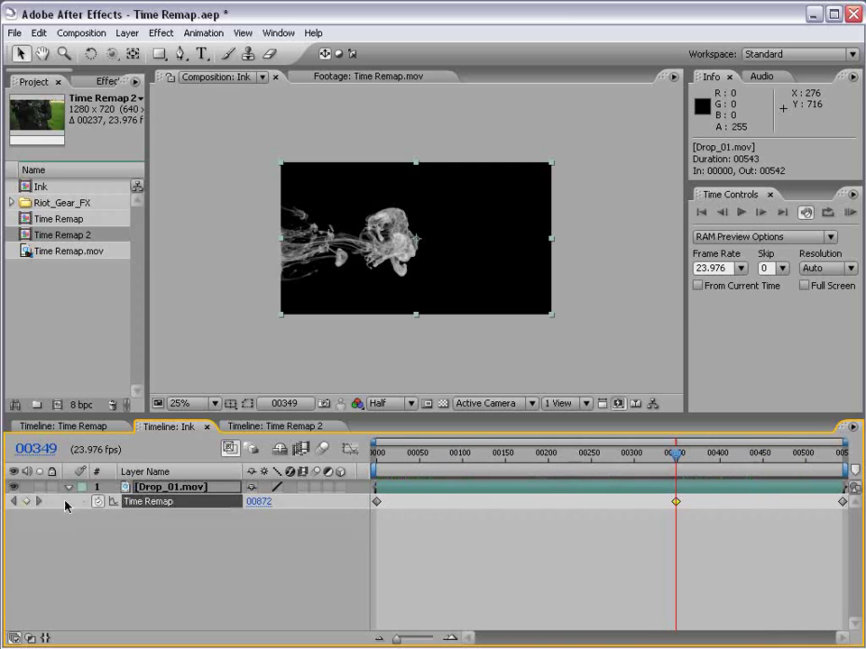
Move the added Time Remap keyframe to about frame 28 and the end keyframe to about frame 220.
click(605, 531)
drag(651, 496, 566, 508)
click(389, 478)
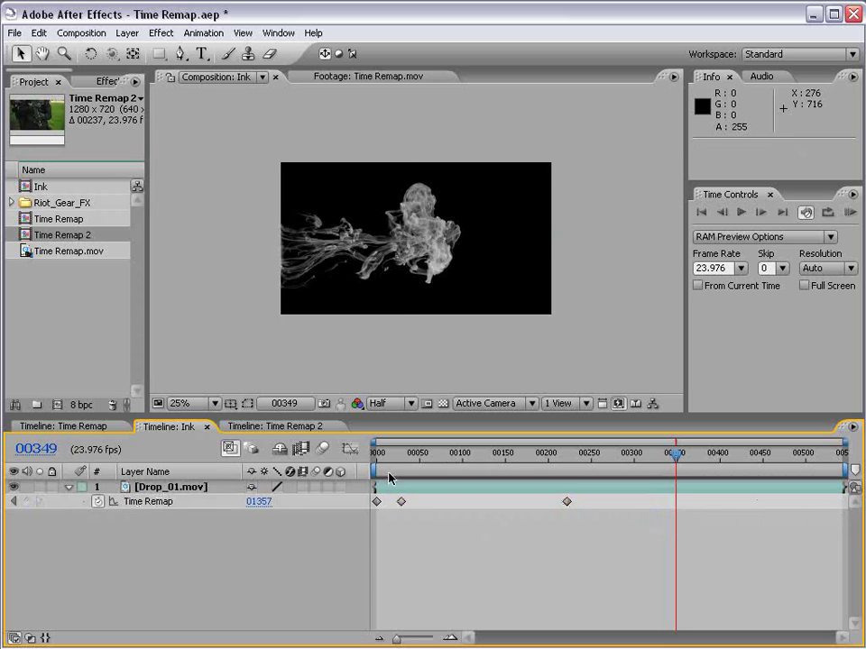
Convert the middle Time Remap keyframe to Auto Bezier and move the end keyframe to about frame 370.
mouse_move(376, 458)
mouse_down()
mouse_move(424, 458)
mouse_move(388, 455)
mouse_up()
click(401, 501)
drag(401, 458, 444, 458)
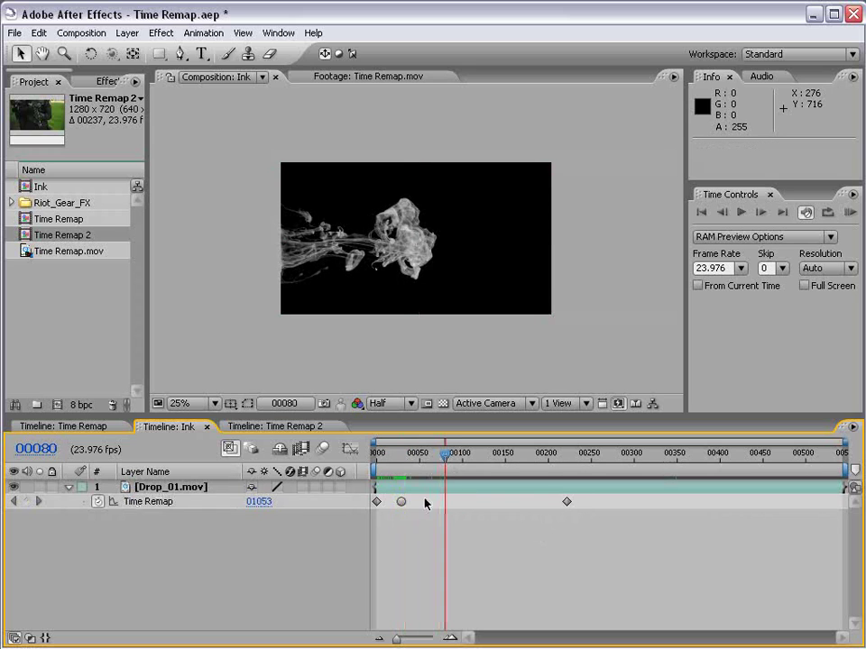
drag(566, 502, 695, 502)
End the Ink work area at frame 76 and run a RAM preview of the retimed ink.
mouse_move(446, 455)
mouse_down()
mouse_move(411, 454)
mouse_move(694, 453)
mouse_move(442, 467)
mouse_up()
key(KP_0)
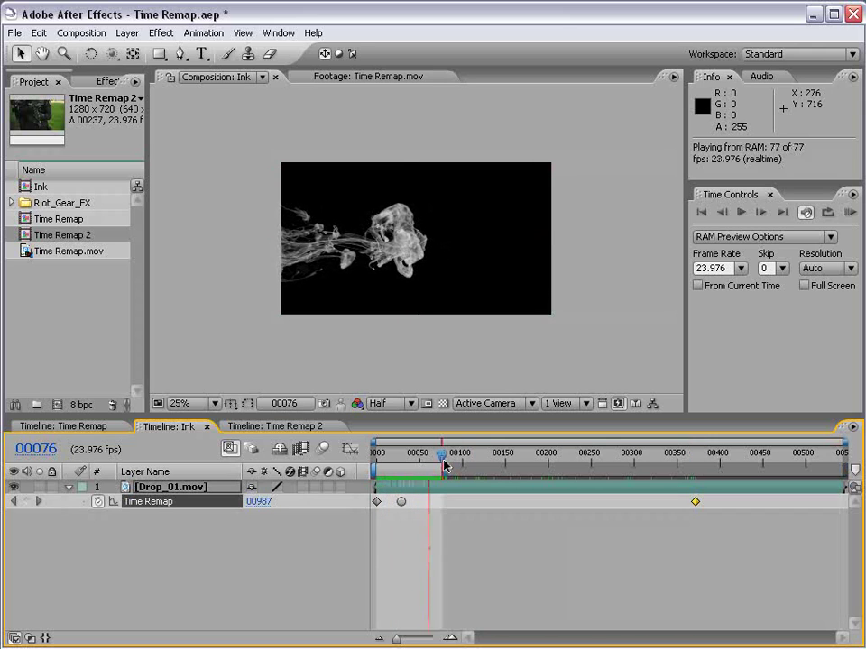
key(space)
click(291, 544)
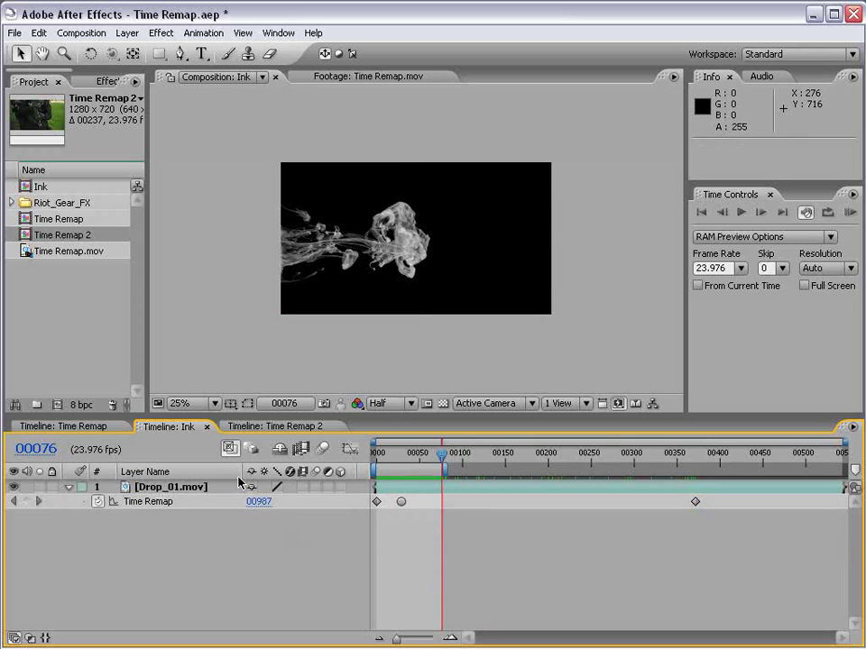
Round off the Time Remap curve in the Graph Editor by adjusting both Bezier handles of the keyframe at frame 28.
click(135, 501)
click(350, 449)
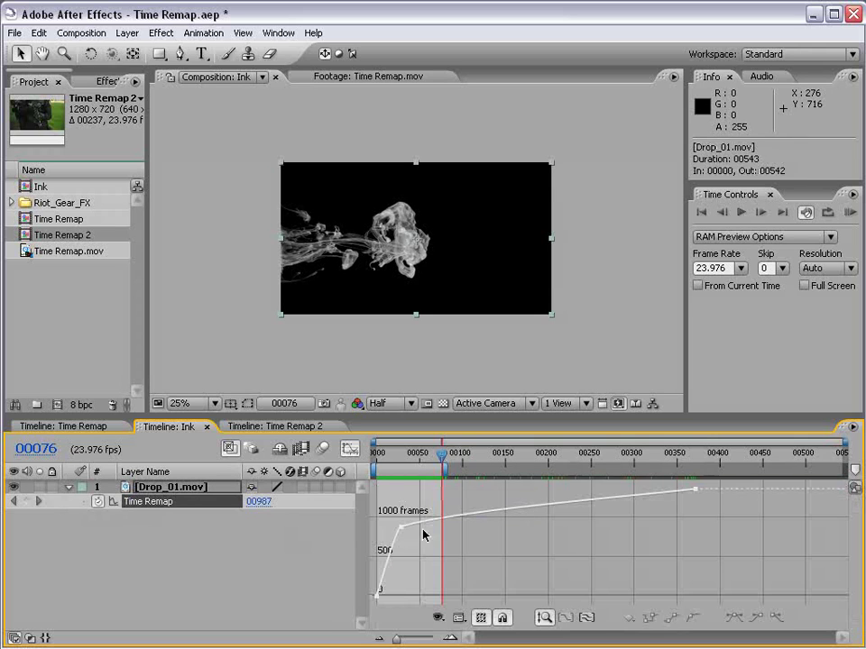
click(400, 457)
key(equal)
key(equal)
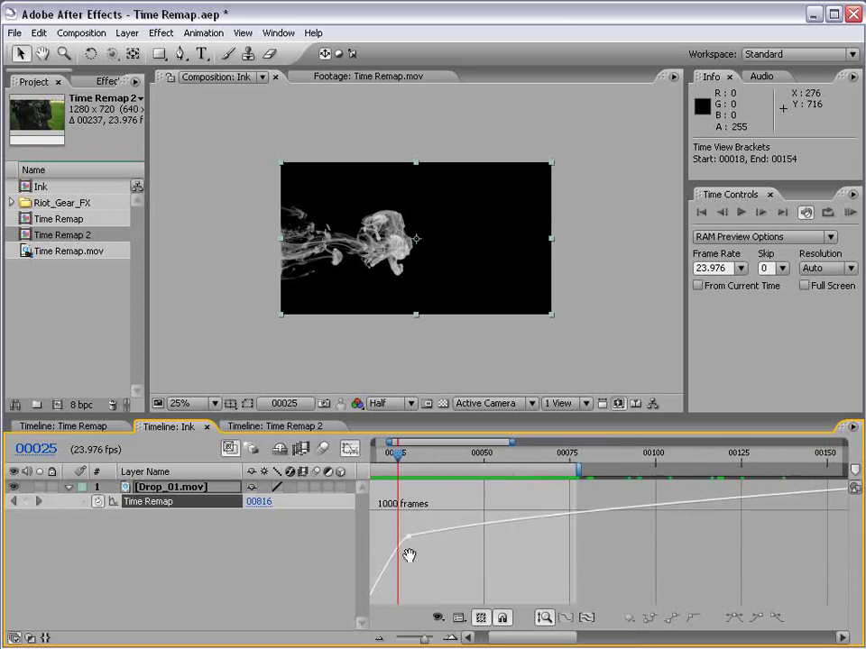
drag(408, 554, 502, 523)
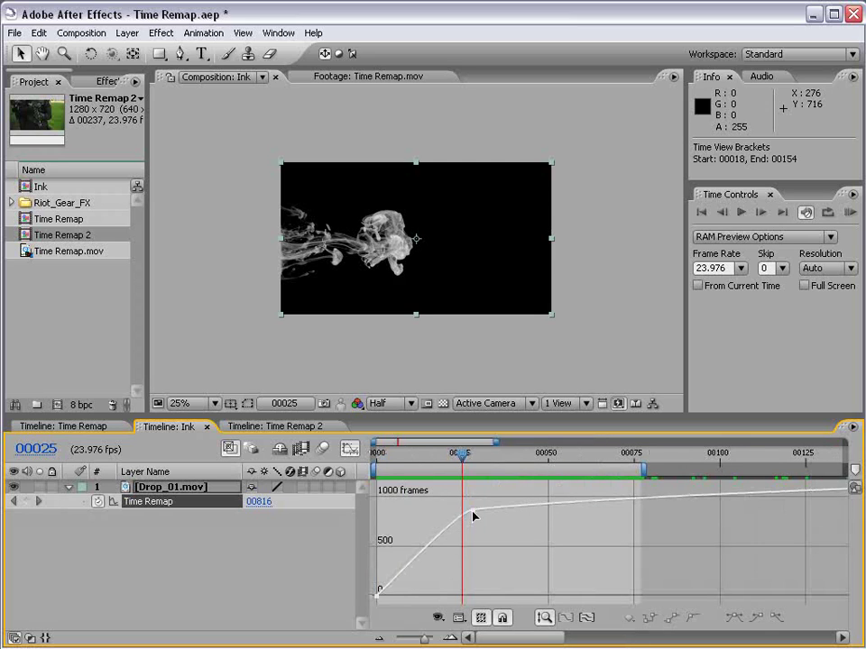
click(473, 512)
drag(456, 516, 430, 536)
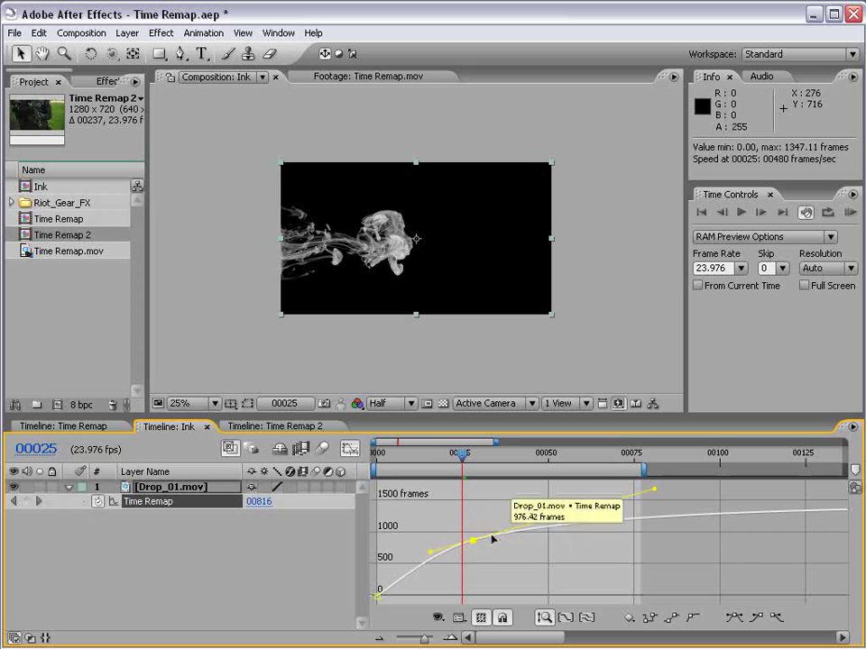
key(shift+Page_Down)
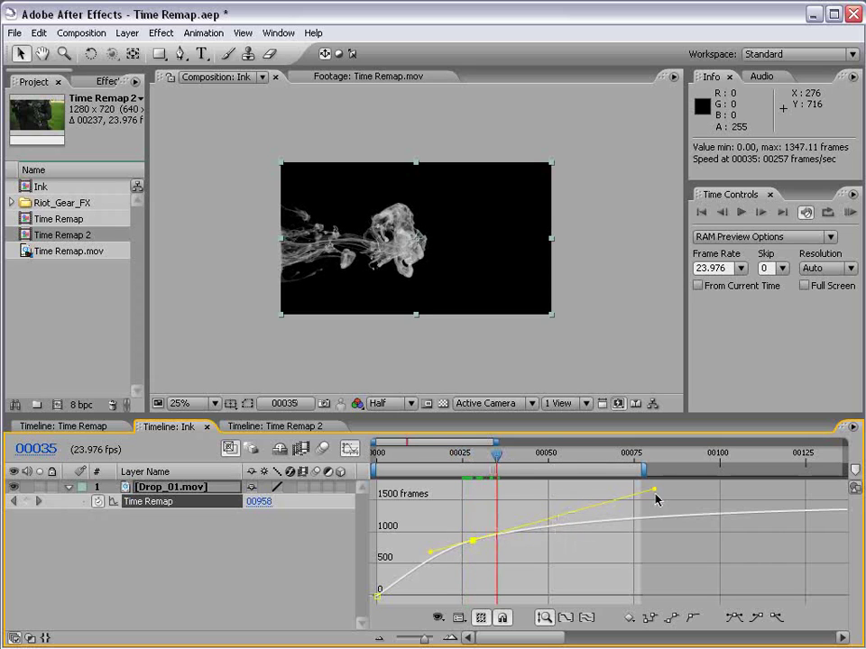
drag(654, 490, 586, 492)
Run a RAM preview of the smoothed ink motion and return from the Graph Editor to the keyframe view.
key(KP_0)
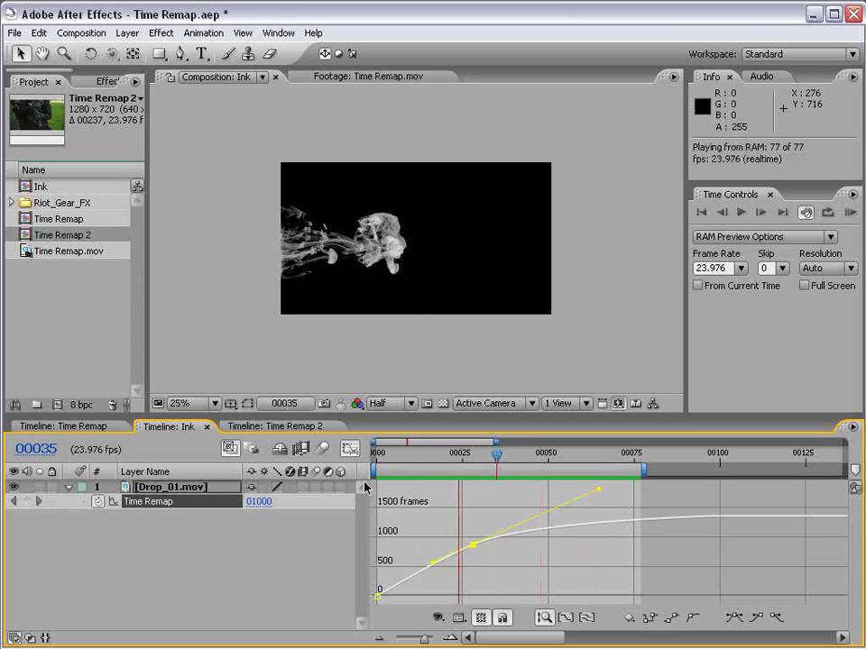
click(350, 448)
click(350, 448)
click(470, 554)
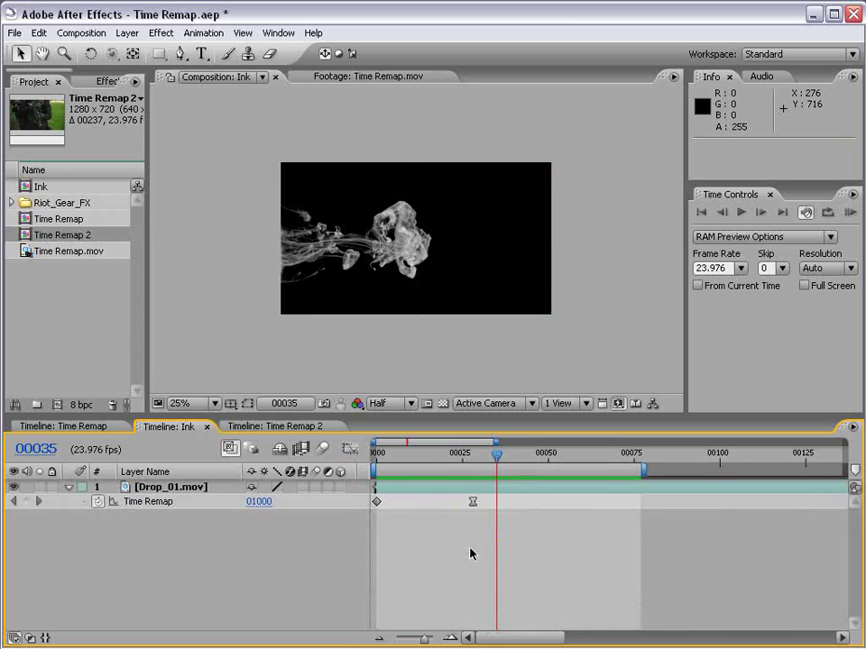
Delete the end Time Remap keyframe of Drop_01.mov, keeping the ones at frames 0 and 28.
drag(406, 449, 471, 458)
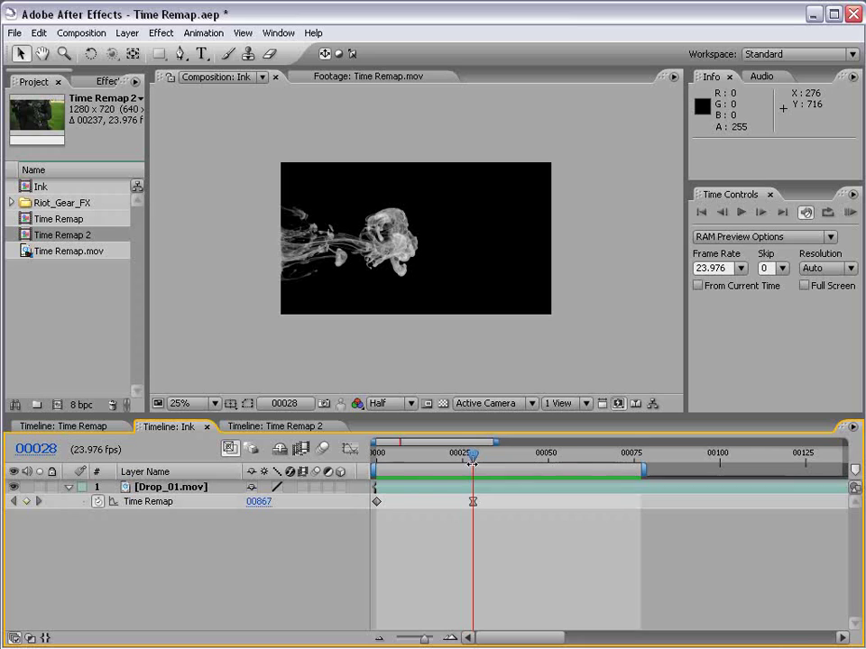
key(minus)
key(minus)
key(minus)
key(minus)
click(694, 501)
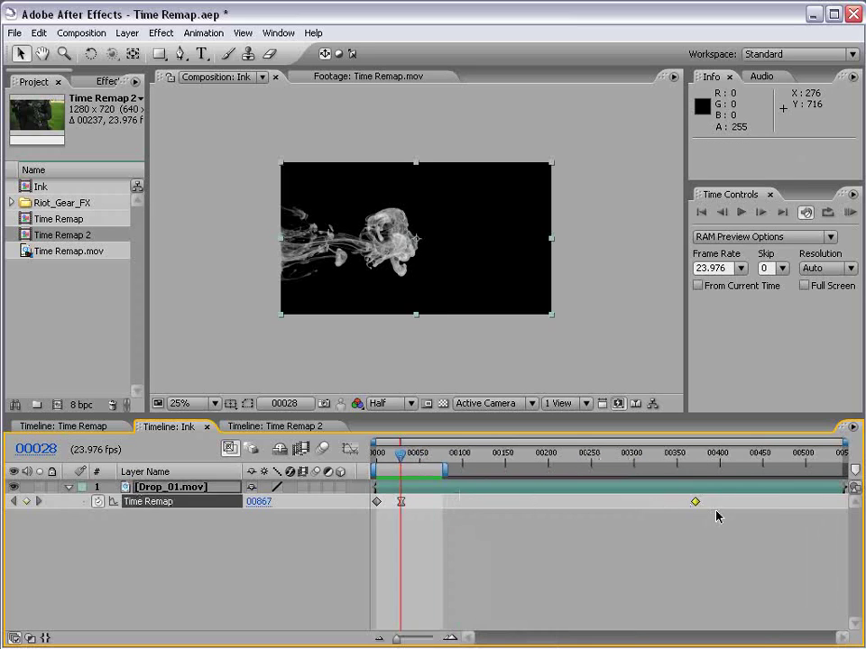
key(Delete)
In the Graph Editor, extend the frame 28 keyframe's incoming handle horizontally to about frame 10 so the Time Remap curve eases to a stop.
key(equal)
key(equal)
key(equal)
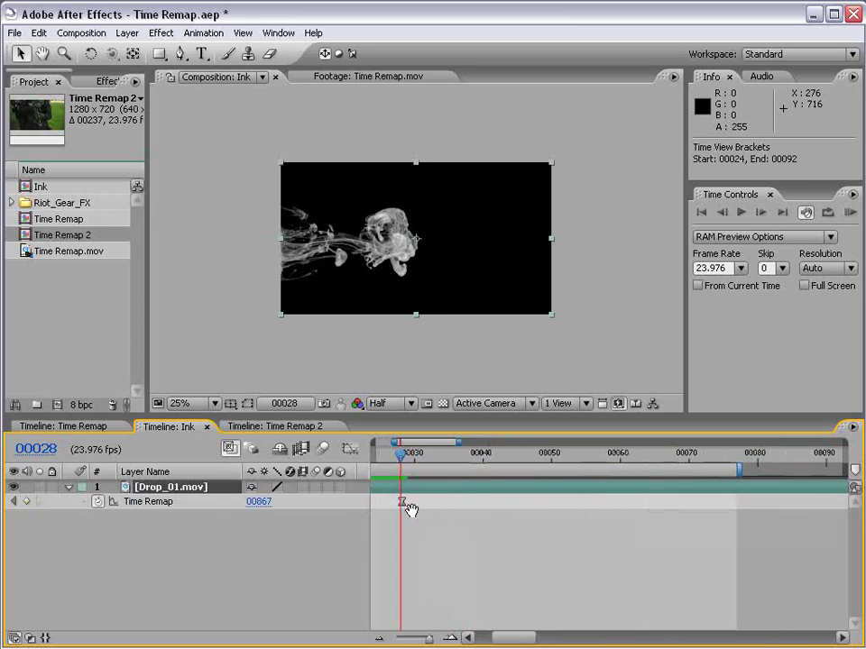
click(550, 455)
drag(551, 458, 568, 458)
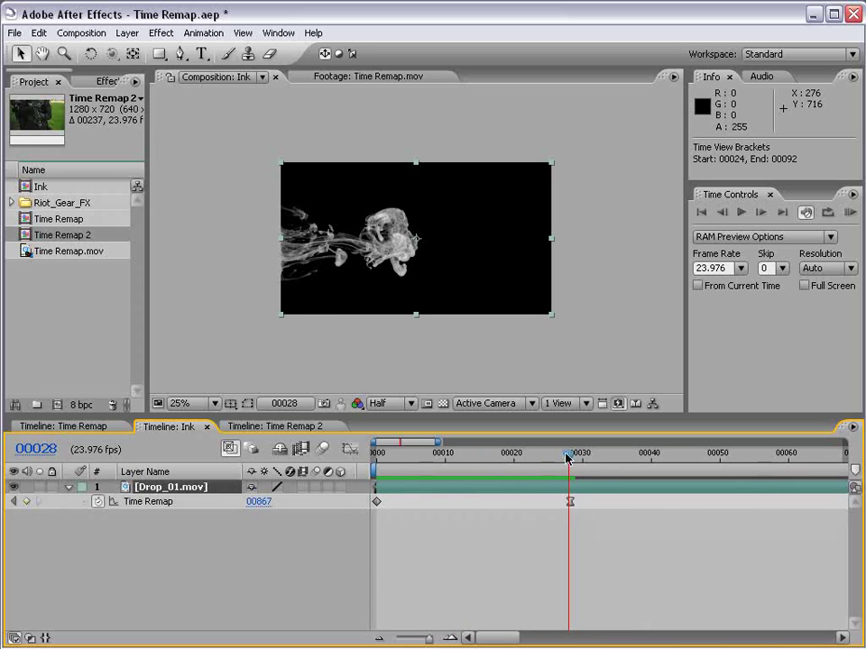
click(570, 502)
click(350, 448)
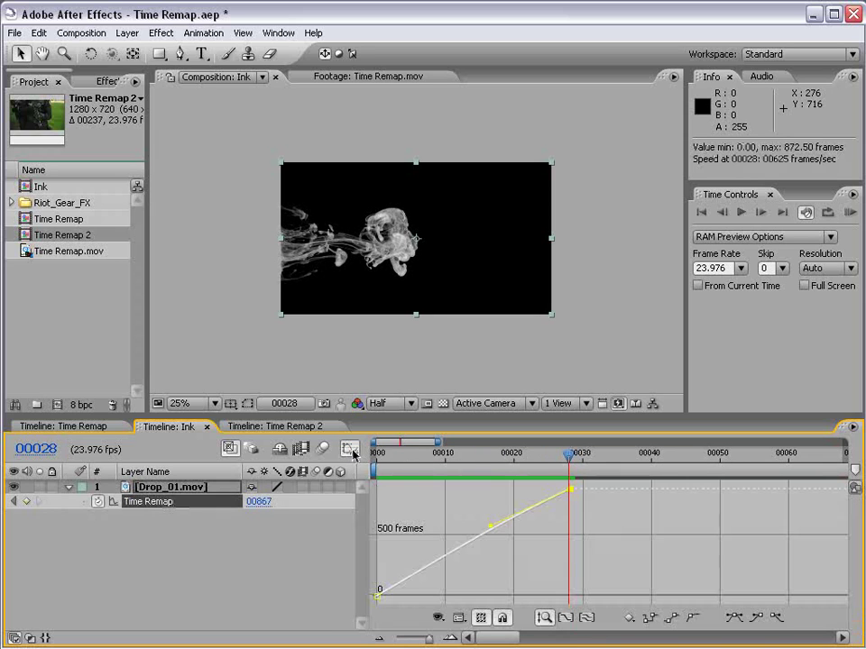
click(494, 527)
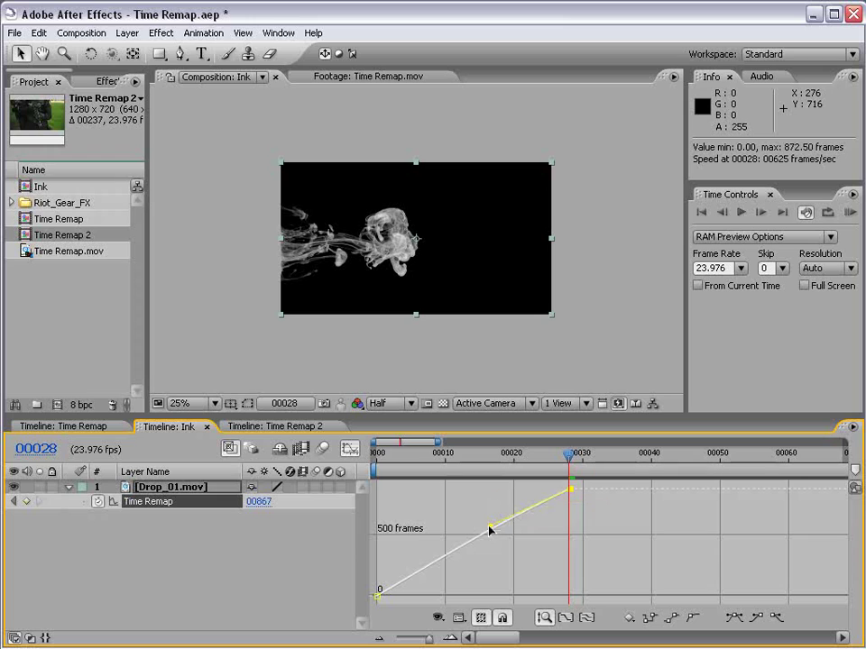
drag(489, 525, 442, 494)
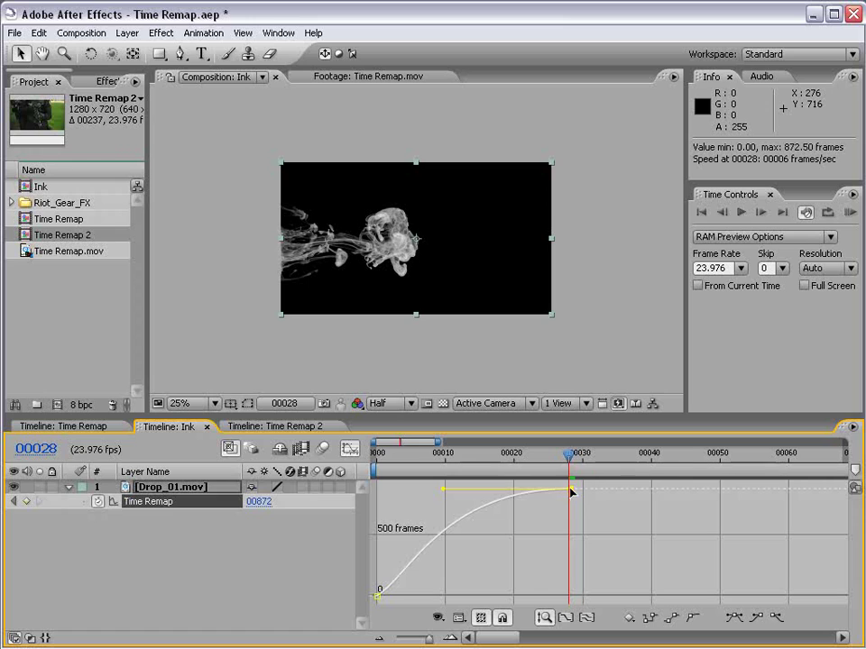
Run a RAM preview of the eased ink motion, return from the Graph Editor to the keyframe view and go to frame 28.
mouse_move(567, 493)
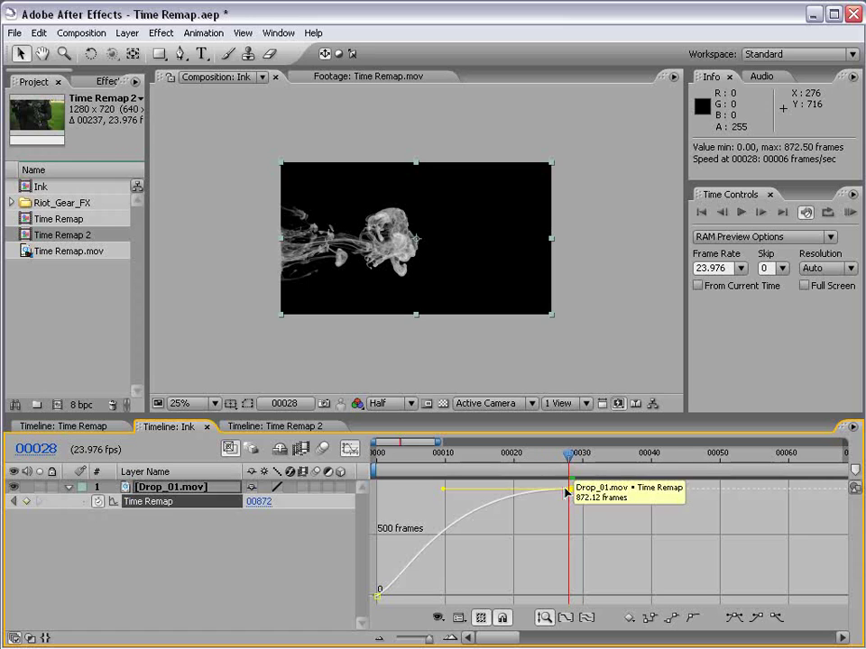
key(KP_0)
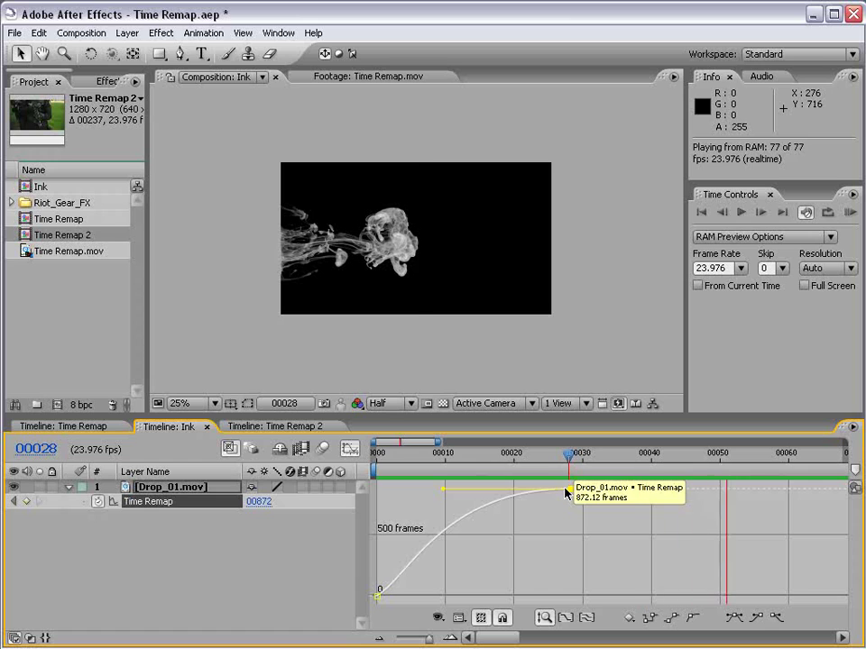
key(space)
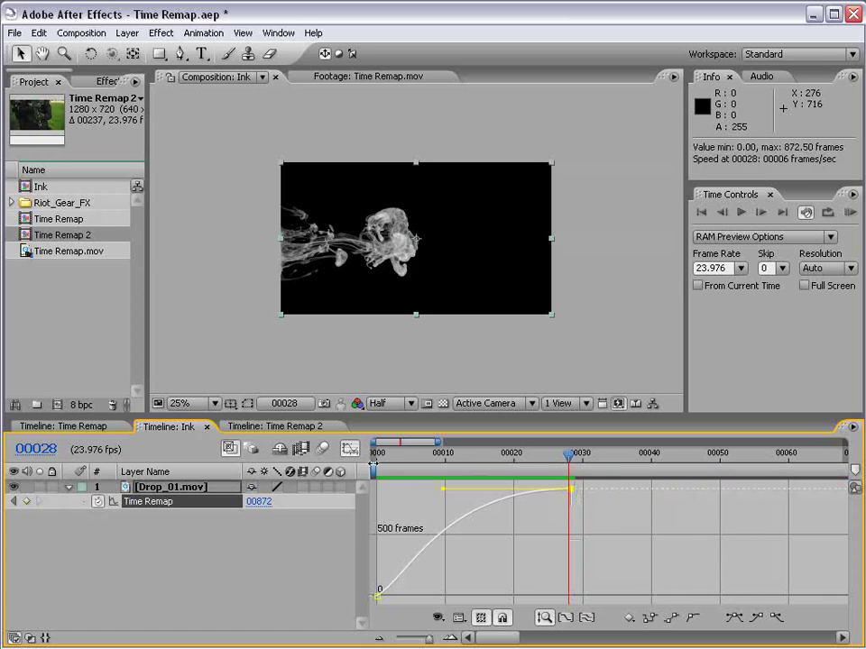
click(350, 448)
drag(396, 459, 569, 456)
click(484, 486)
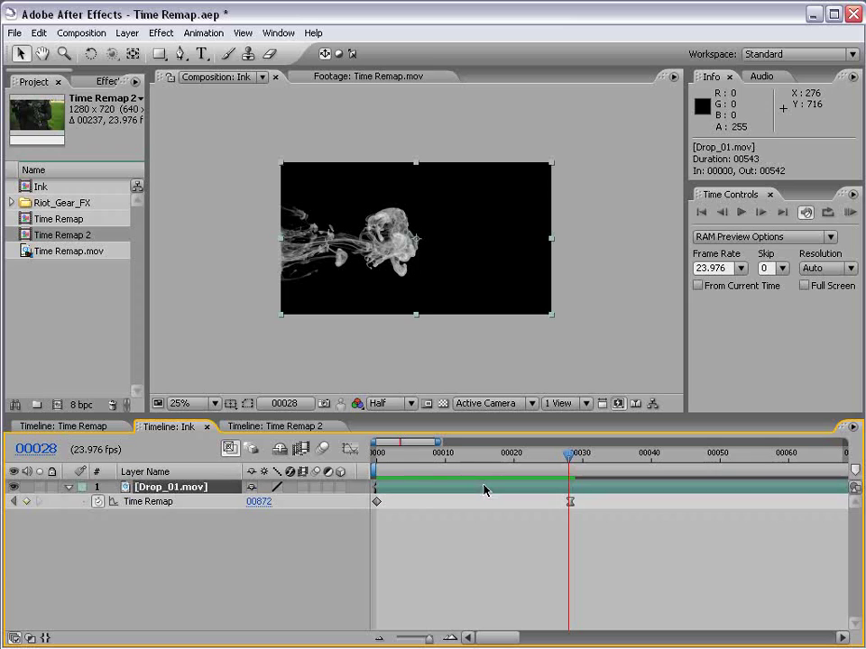
Enable frame blending for the Ink composition and the Drop_01.mov layer, and run a RAM preview.
click(413, 499)
click(300, 448)
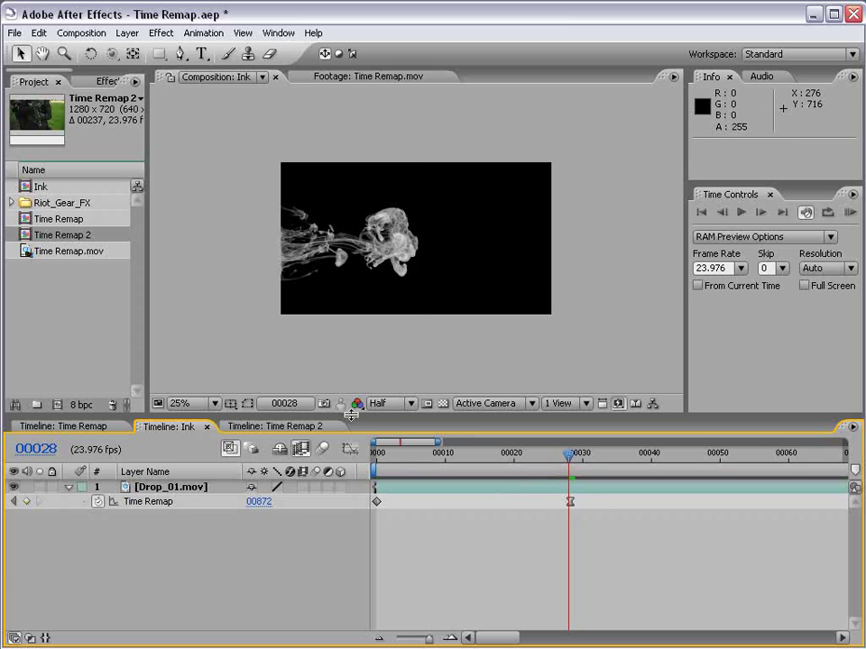
click(303, 488)
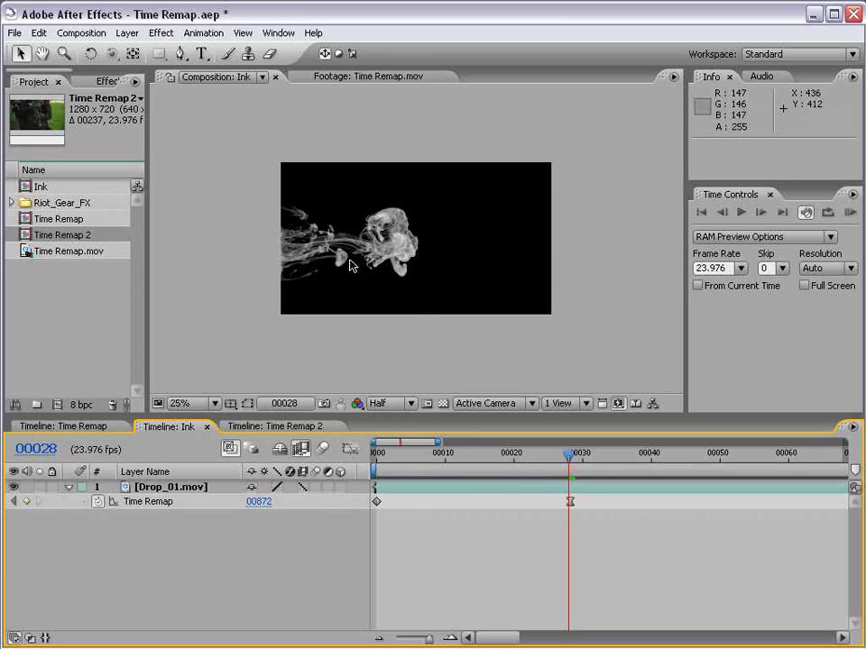
key(KP_0)
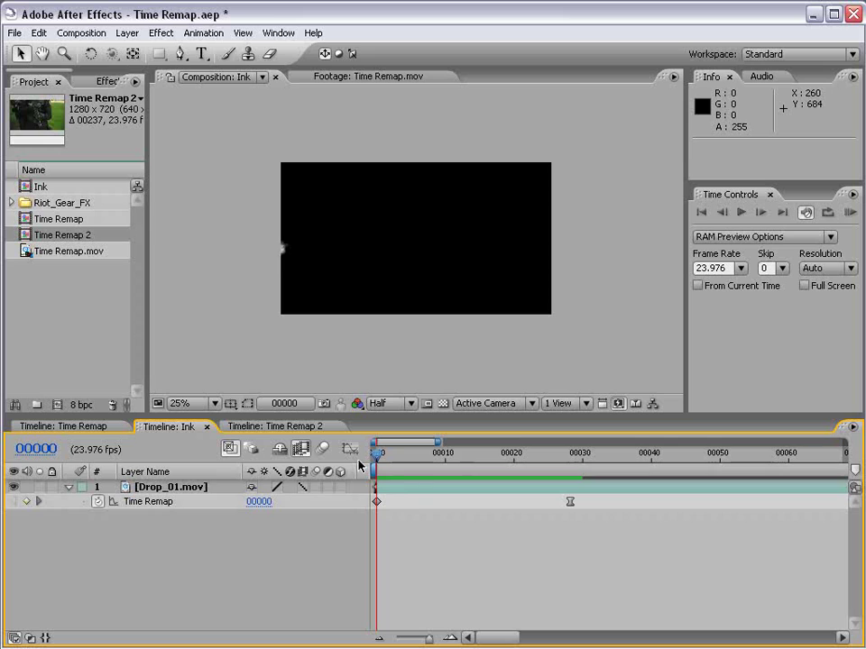
Move the Time Remap keyframe from frame 28 to about frame 35 and return the playhead to frame 0.
drag(564, 453, 773, 470)
click(573, 484)
click(569, 457)
click(583, 520)
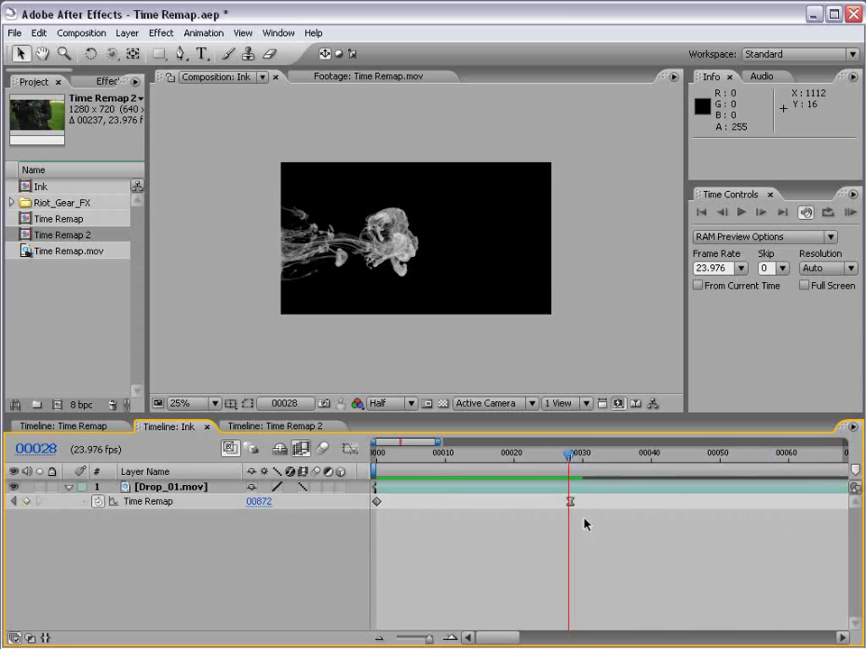
drag(570, 502, 617, 504)
drag(577, 460, 377, 477)
click(471, 543)
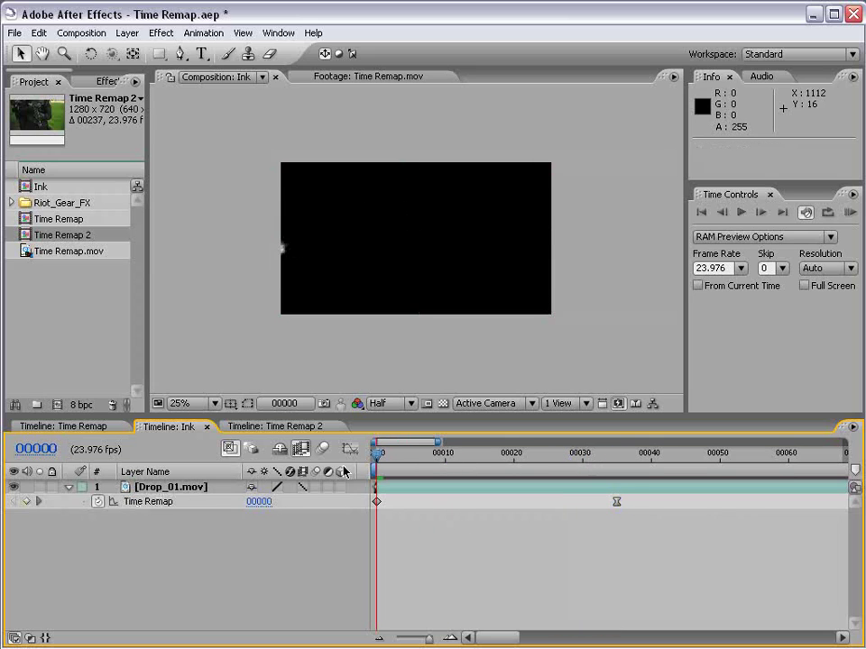
Remove Time Remap from the Drop_01.mov layer and show the whole composition length in the timeline.
click(31, 269)
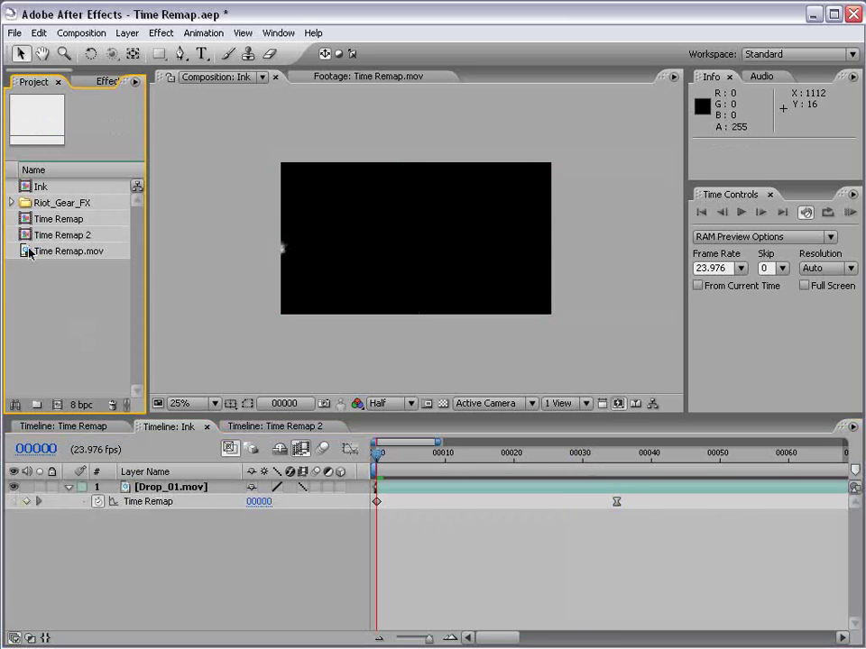
click(412, 491)
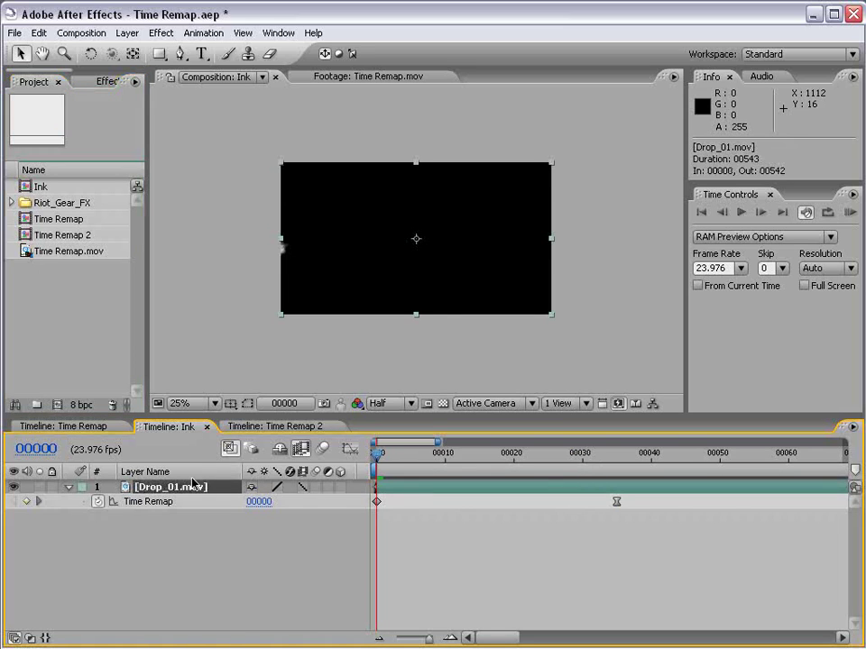
click(97, 502)
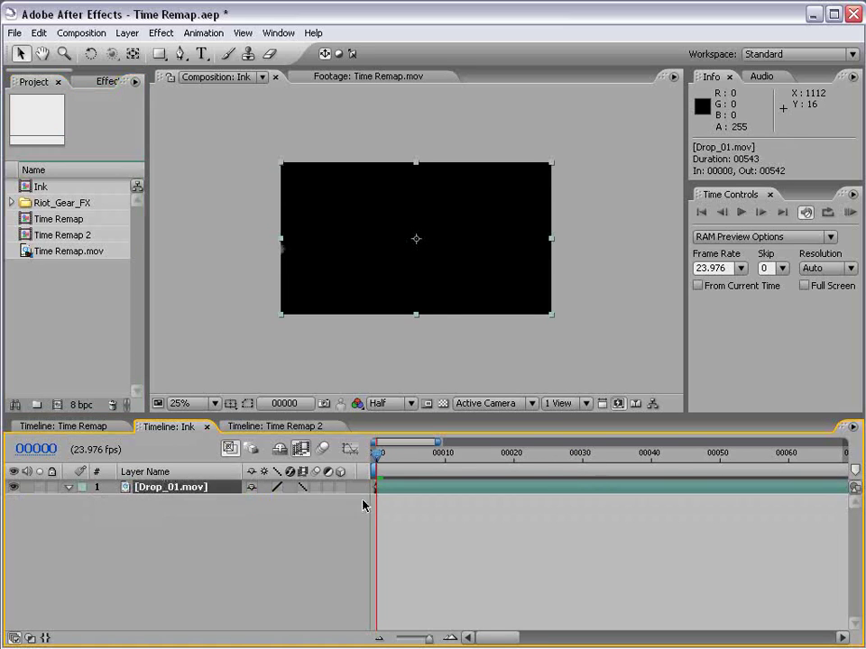
key(semicolon)
click(402, 521)
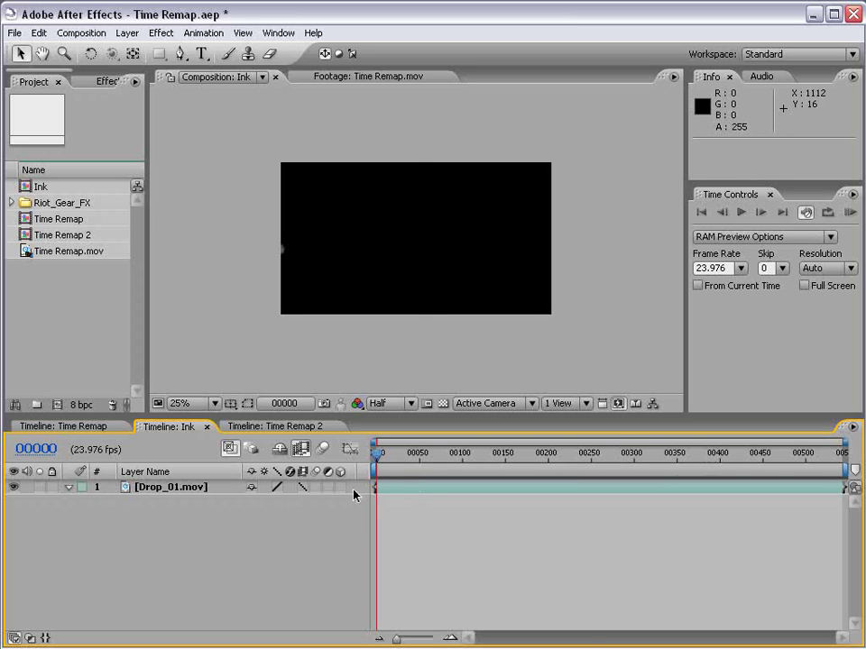
Open Time Stretch for the Drop_01.mov layer and try a stretch factor of 200%.
right_click(398, 495)
mouse_move(417, 559)
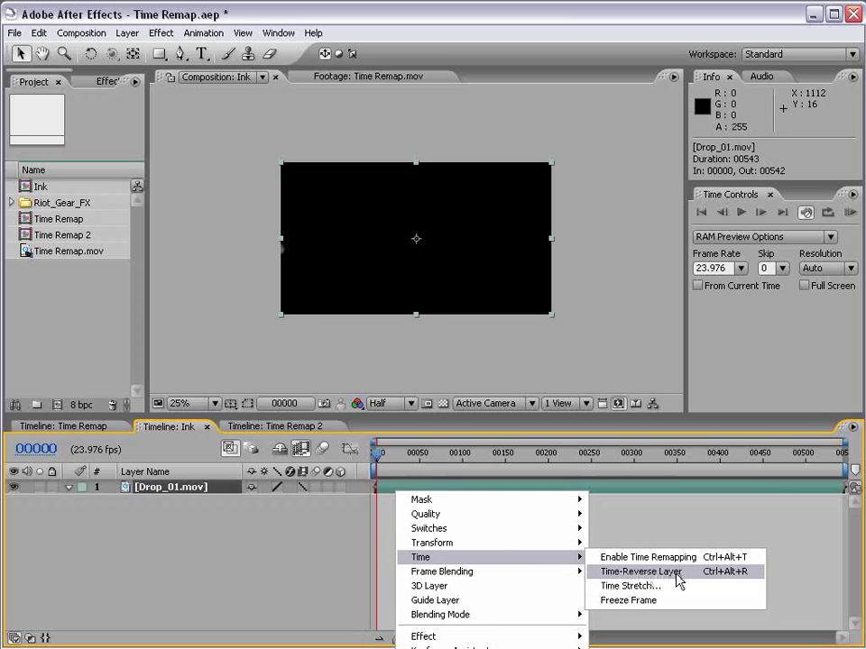
click(629, 586)
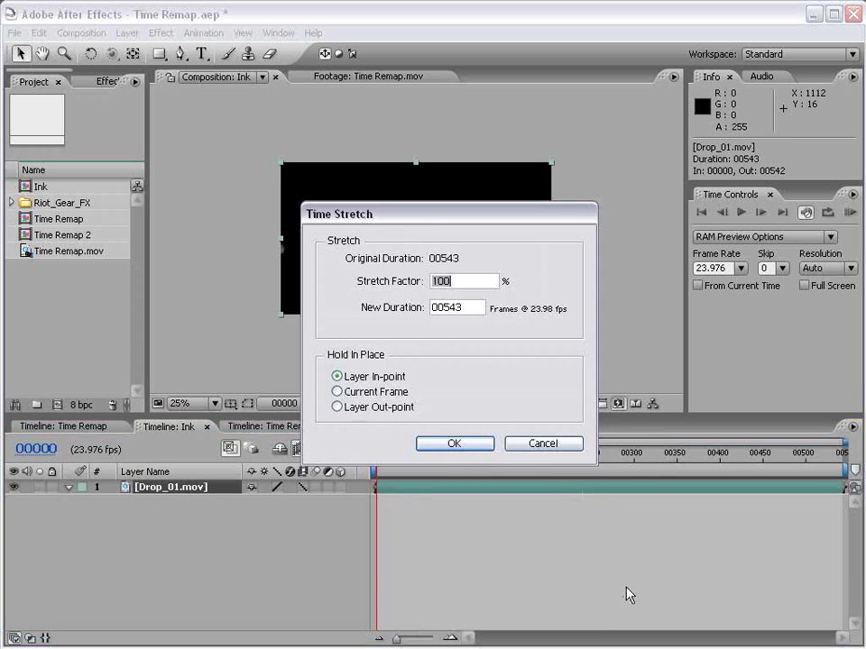
drag(428, 225, 493, 207)
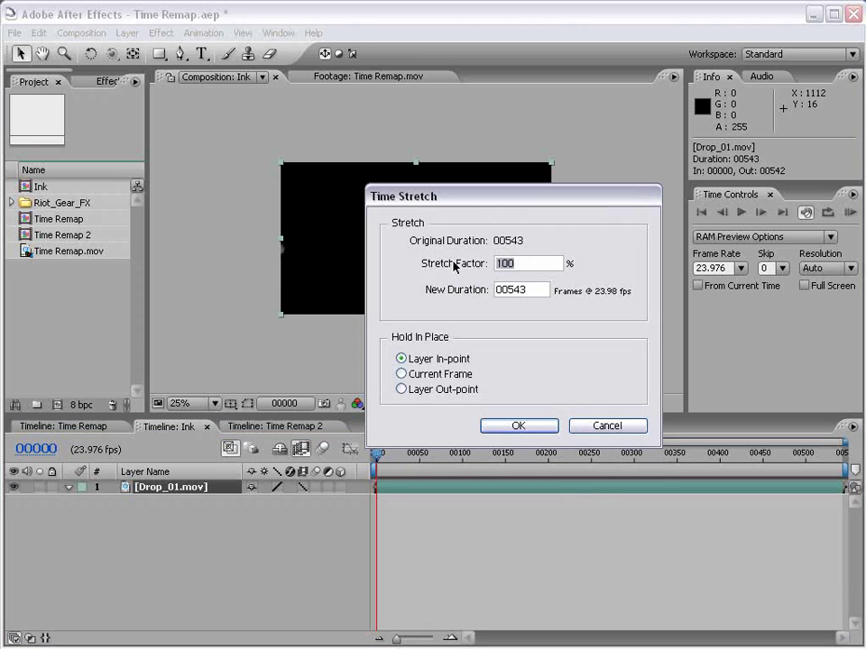
text(200)
key(Tab)
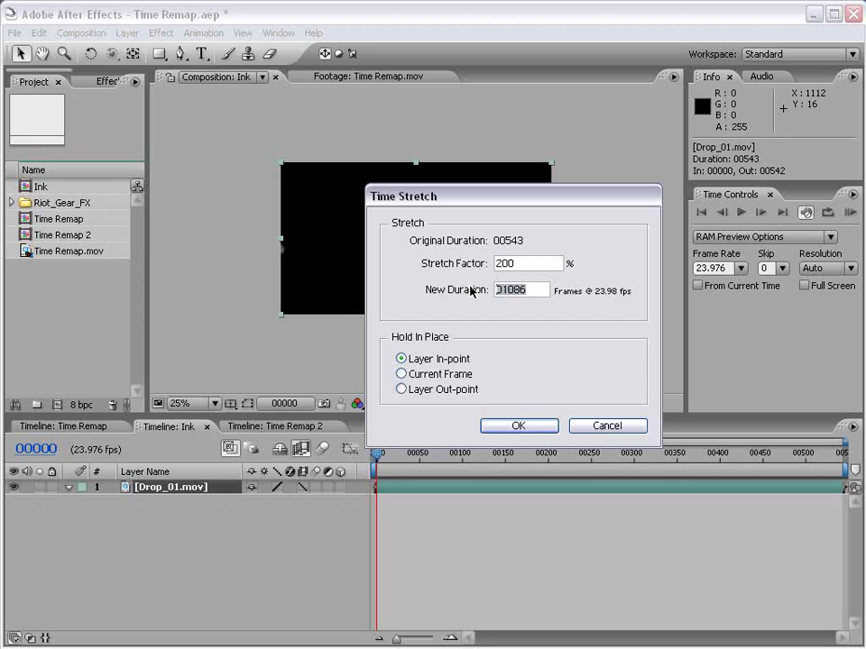
Try a new duration of 50 frames in Time Stretch, then set the stretch factor to 10% and apply it.
text(50)
double_click(564, 263)
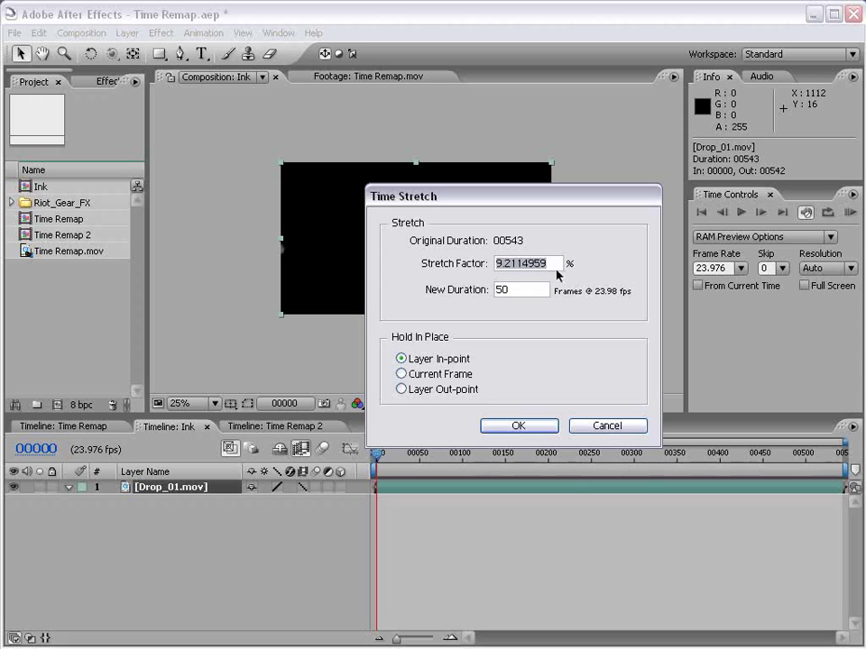
text(1)
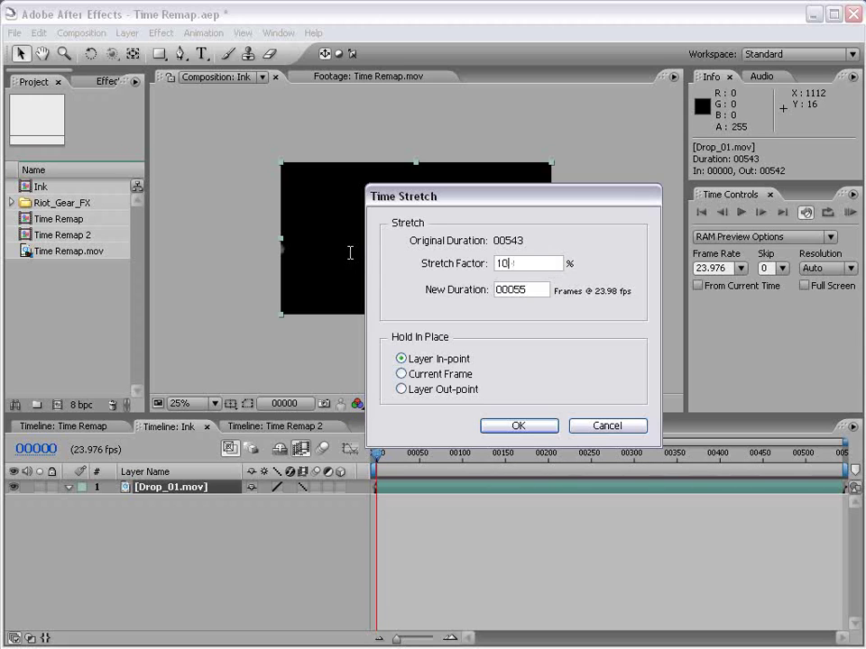
text(0)
click(518, 426)
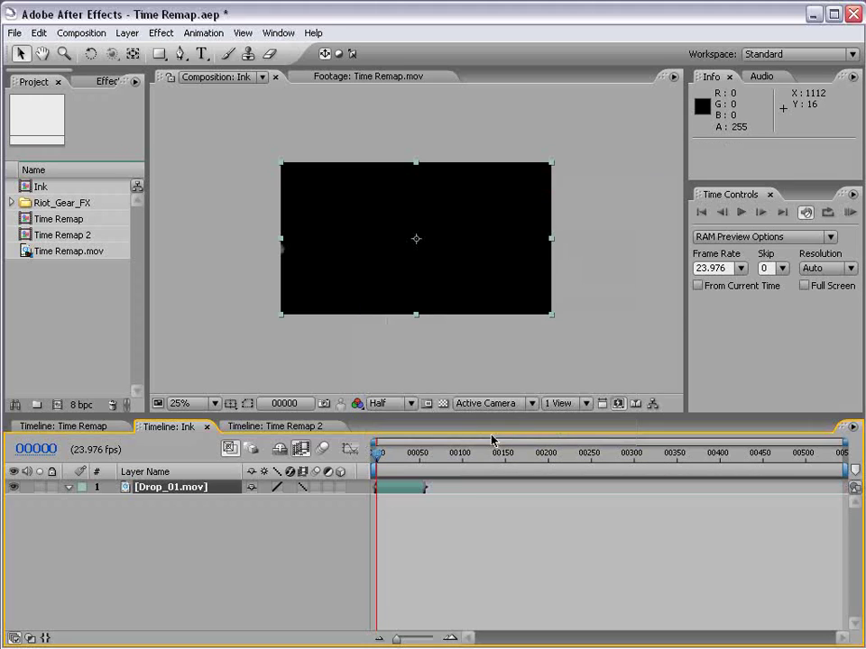
Scrub the stretched clip to frame 49, disable frame blending for the composition and layer, and run a RAM preview.
drag(377, 453, 417, 458)
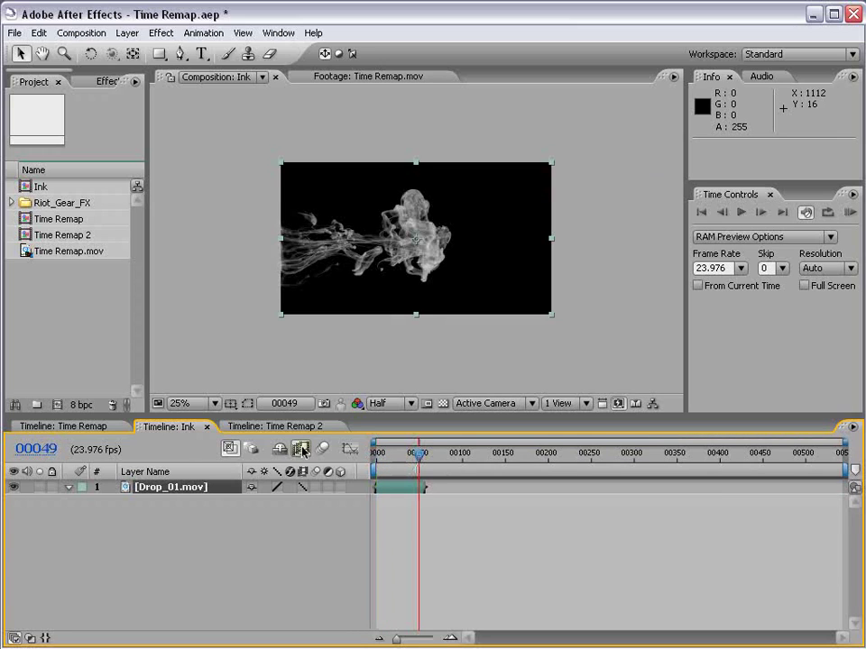
click(303, 487)
key(KP_0)
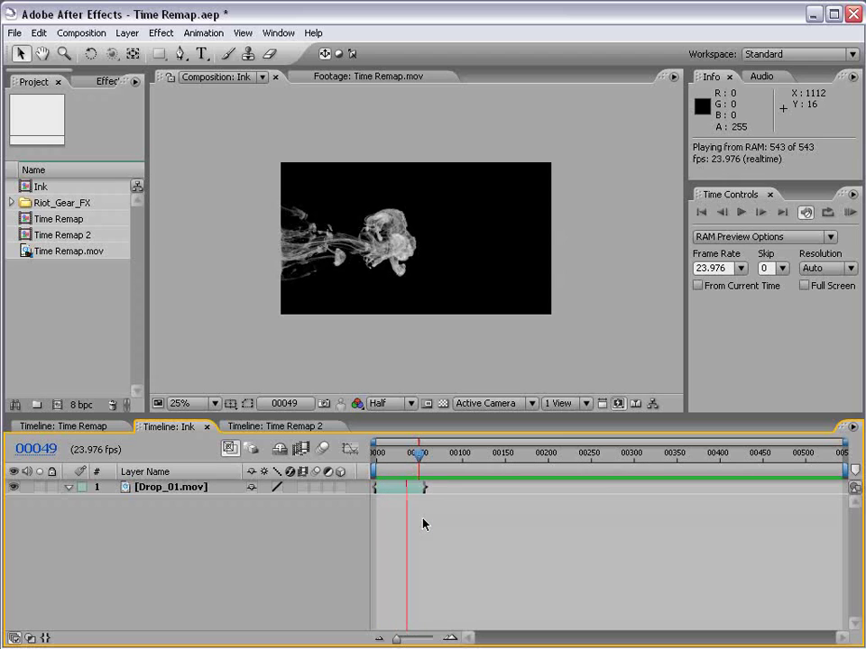
key(space)
Restore the Drop_01.mov layer's original speed by setting its Time Stretch factor to 100%.
click(398, 489)
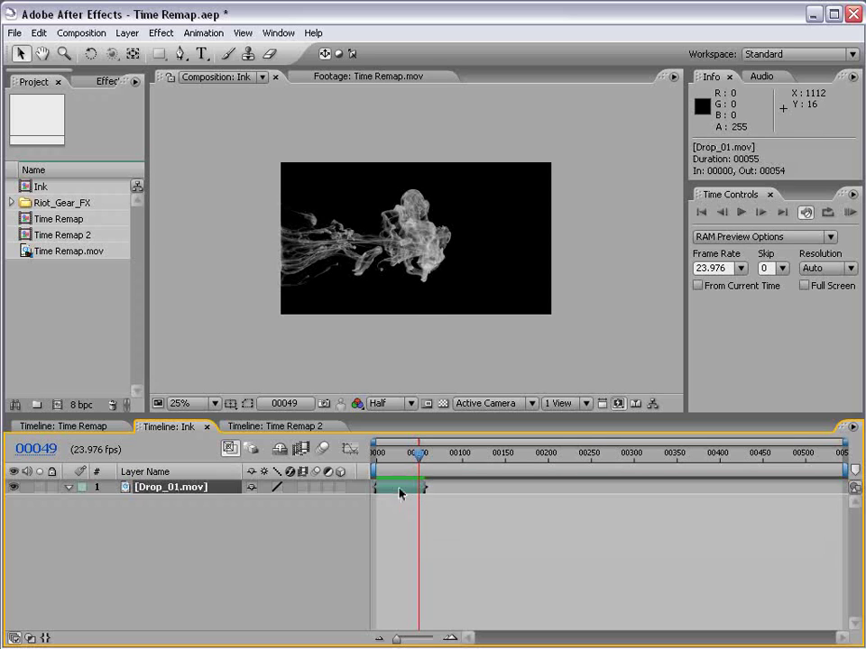
right_click(398, 488)
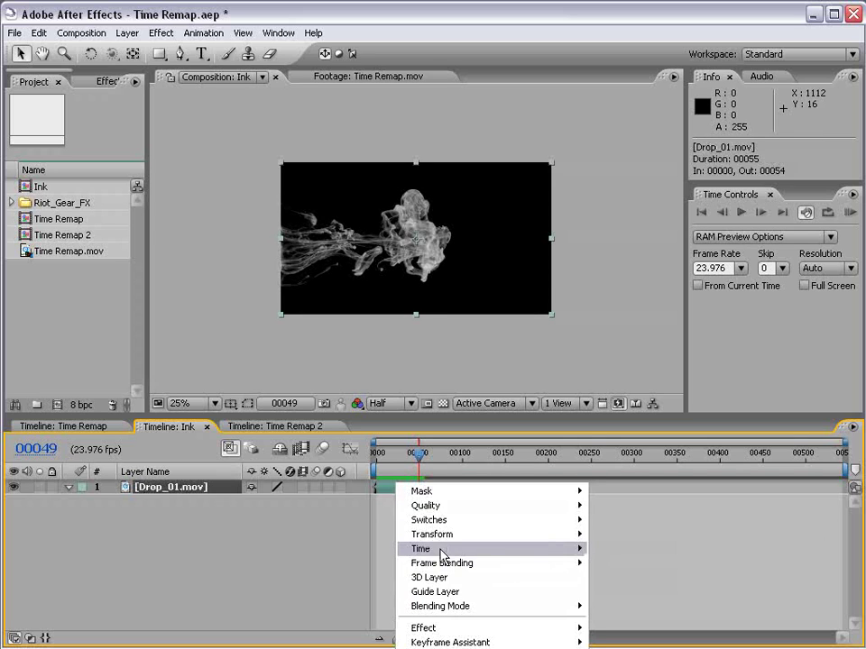
mouse_move(461, 556)
click(634, 577)
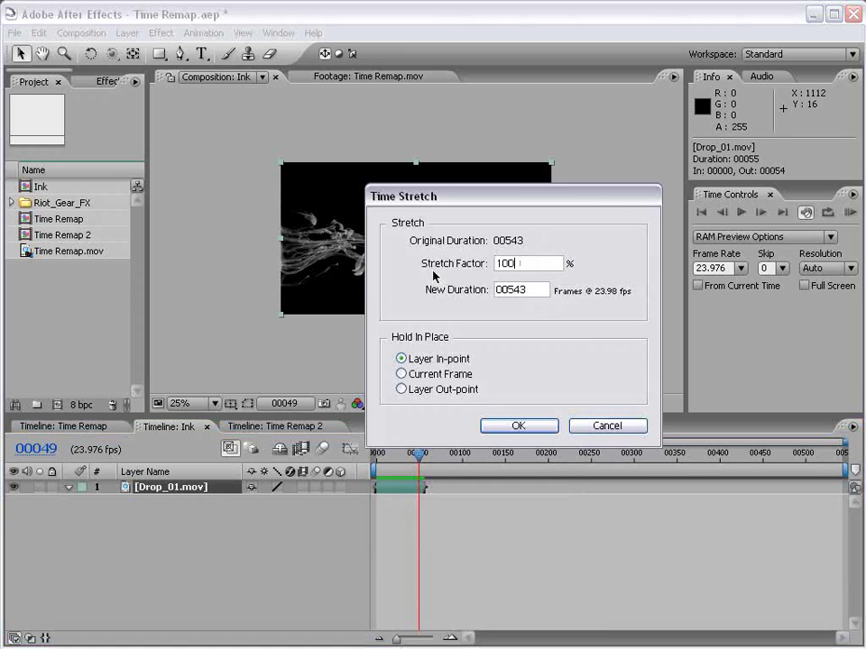
click(527, 429)
Go to frame 410, apply the Timewarp effect to Drop_01.mov and widen the effect controls to show its full settings.
drag(422, 454, 728, 478)
click(473, 260)
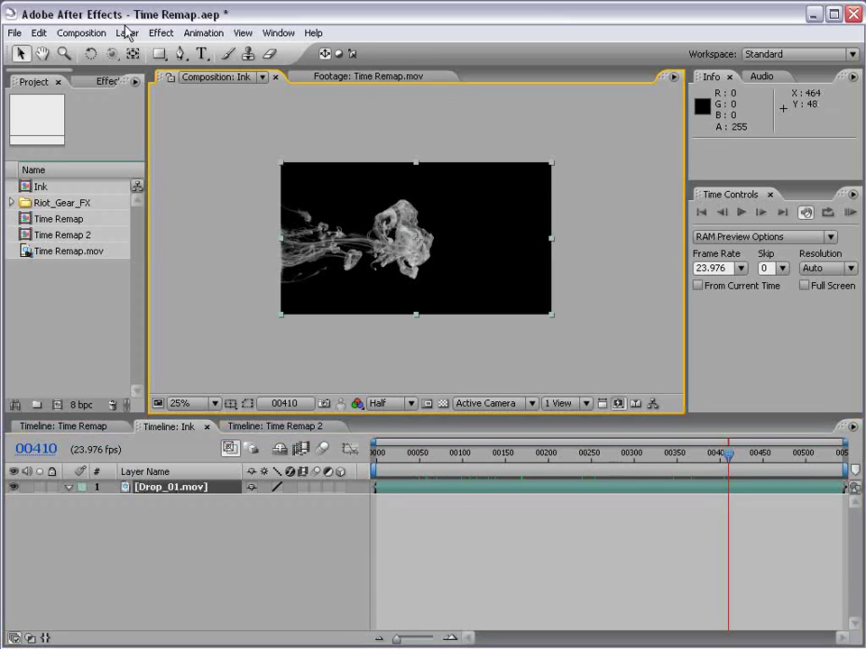
click(161, 32)
mouse_move(203, 490)
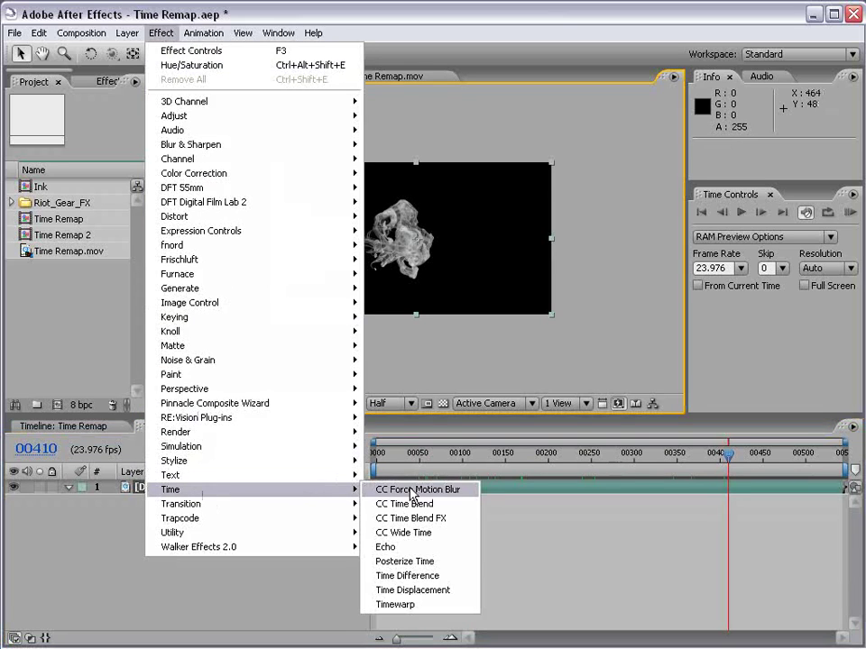
click(435, 606)
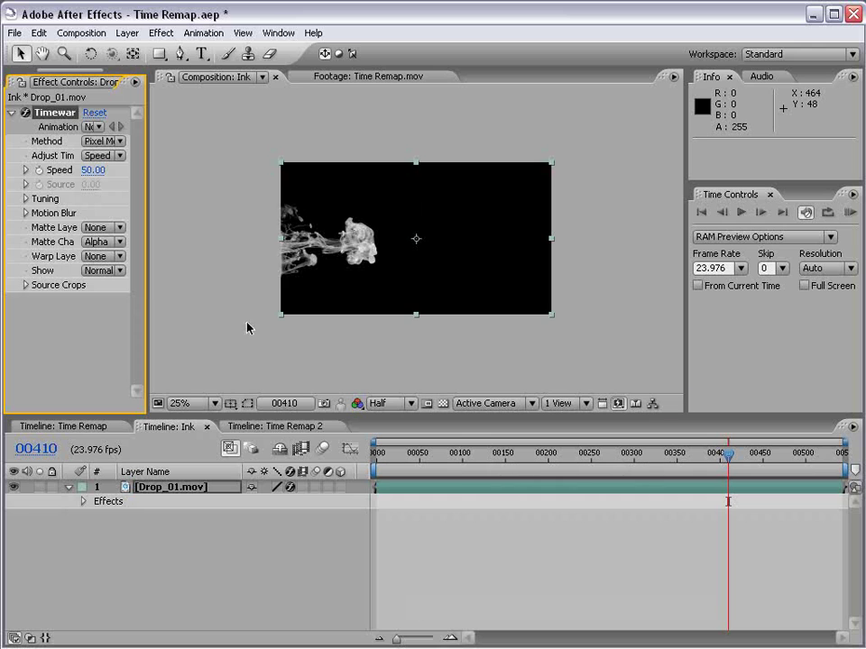
drag(148, 276, 266, 276)
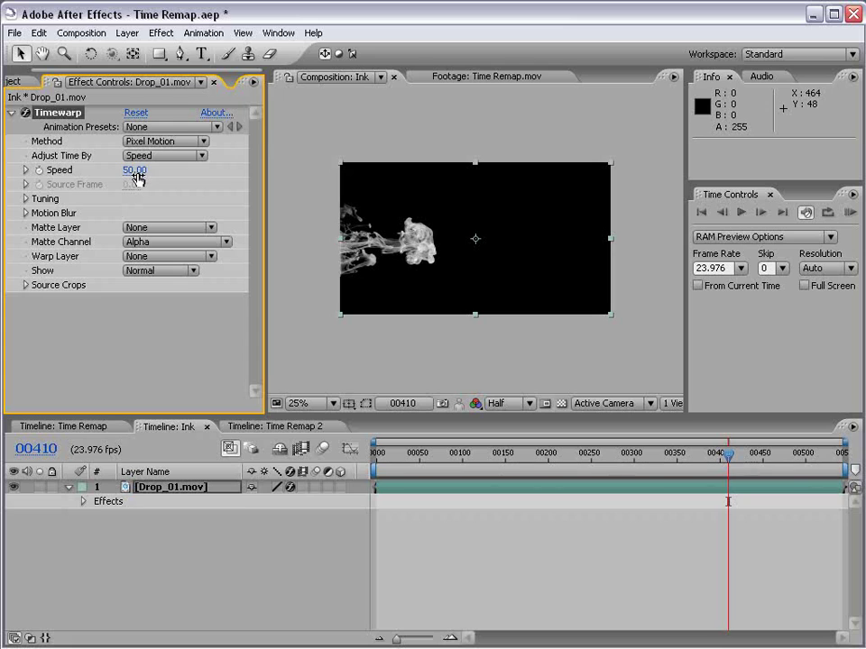
Check the Timewarp method options, keeping Pixel Motion, and examine the enlarged ink frame by frame from frame 89 to 92.
drag(411, 456, 452, 457)
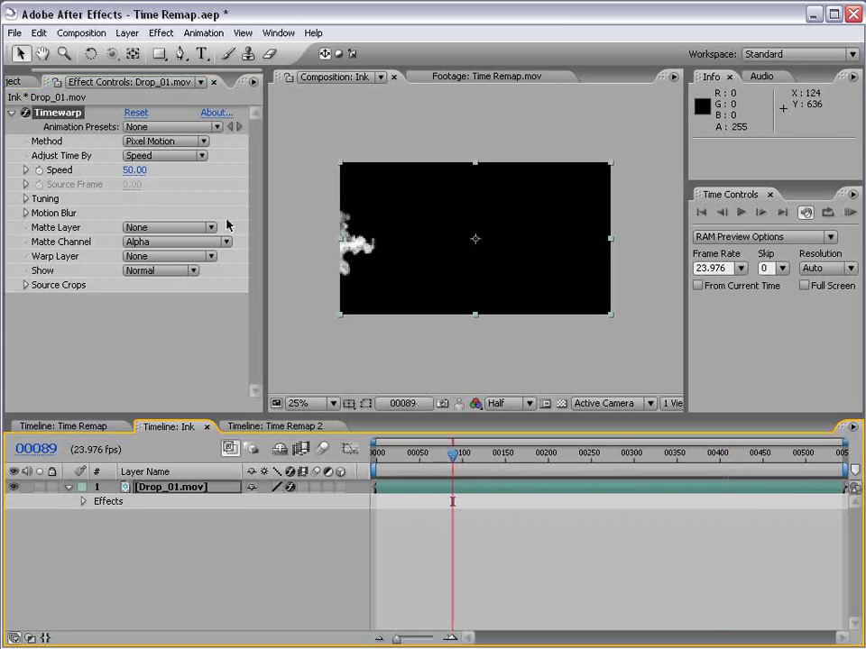
click(156, 142)
click(160, 143)
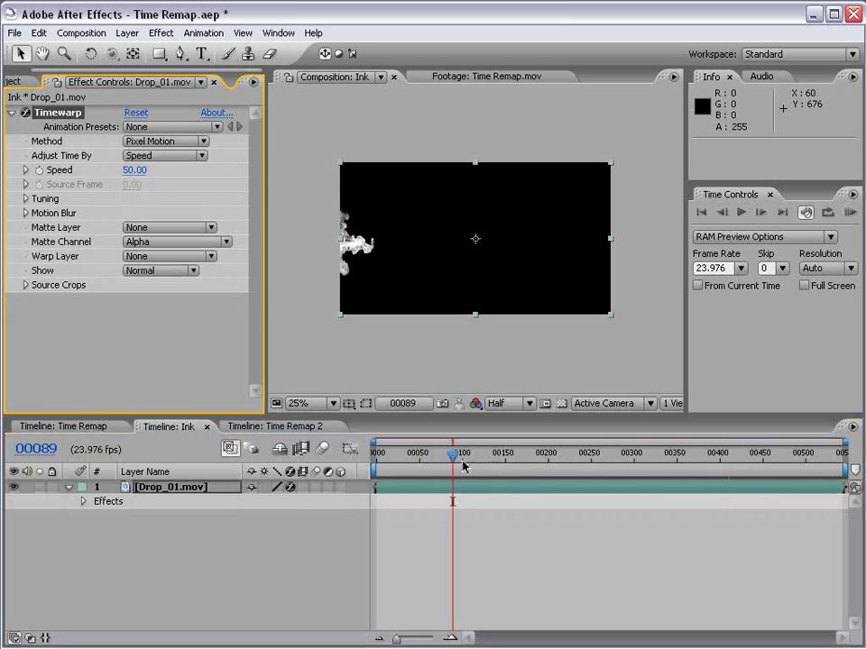
scroll(399, 298, up, 1)
drag(297, 281, 417, 285)
key(Page_Down)
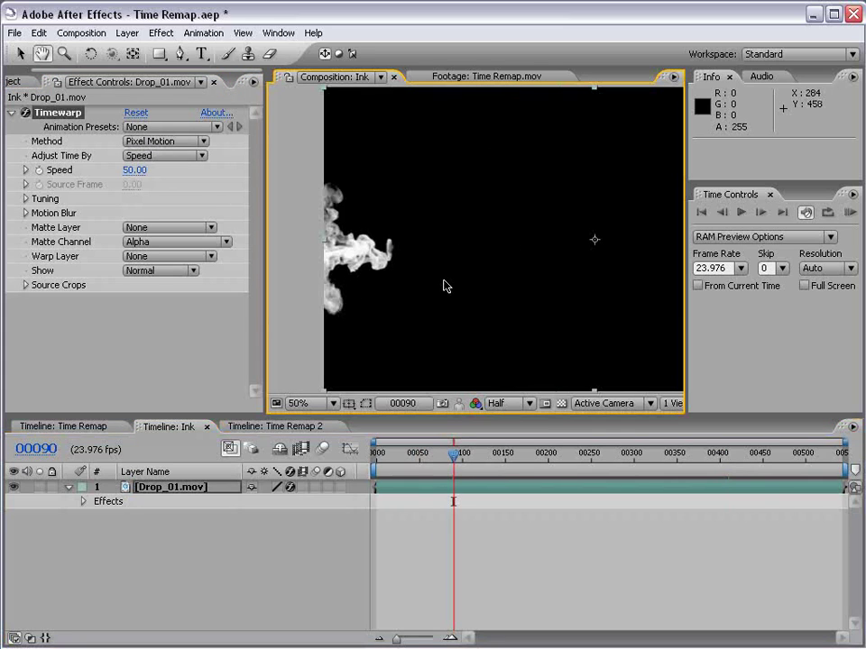
key(Page_Down)
key(Page_Down)
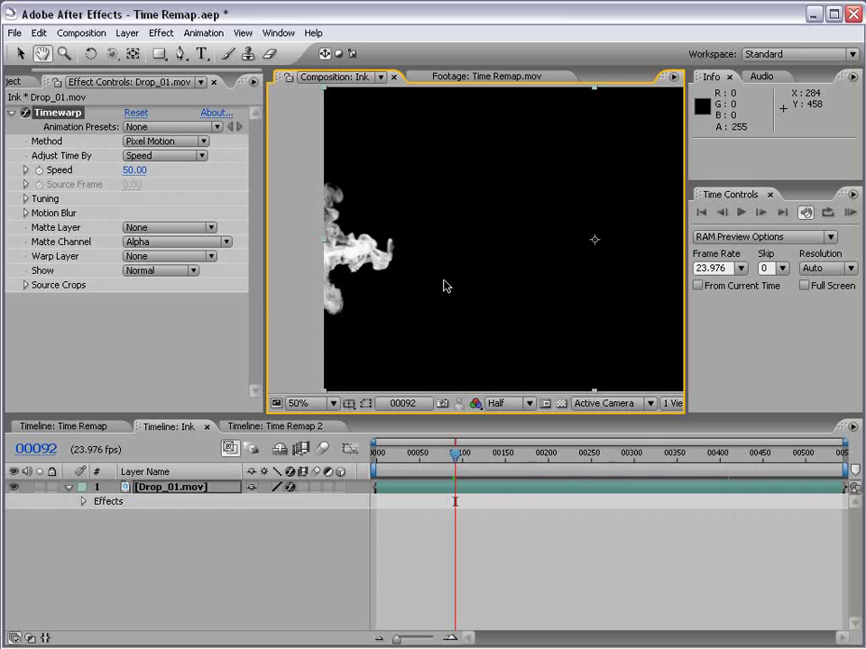
Return the composition view to 25%, go to frame 362 and slide the Drop_01.mov layer 180 frames earlier.
scroll(444, 286, down, 1)
click(465, 452)
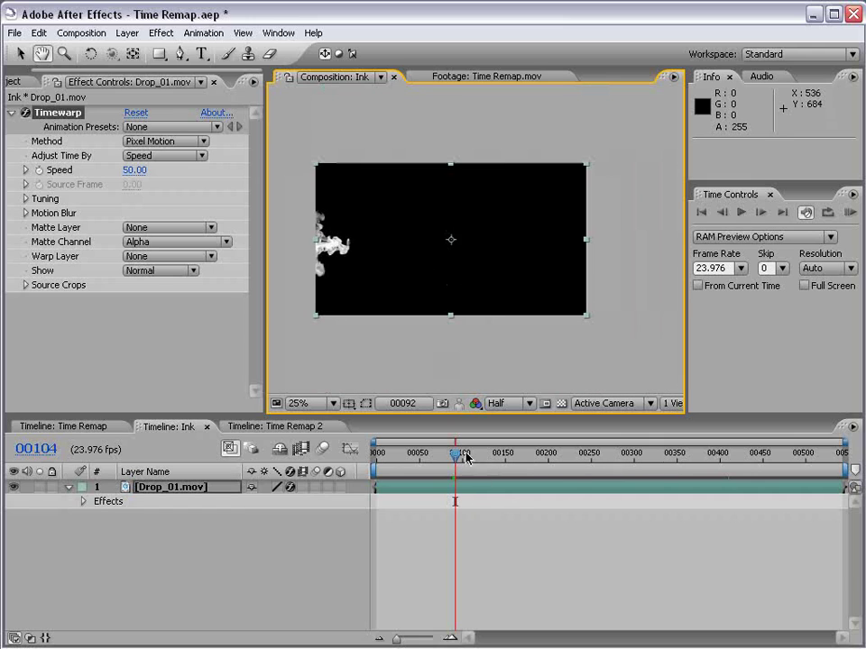
mouse_move(502, 459)
mouse_down()
mouse_move(799, 459)
mouse_move(797, 489)
mouse_move(637, 488)
mouse_move(687, 489)
mouse_up()
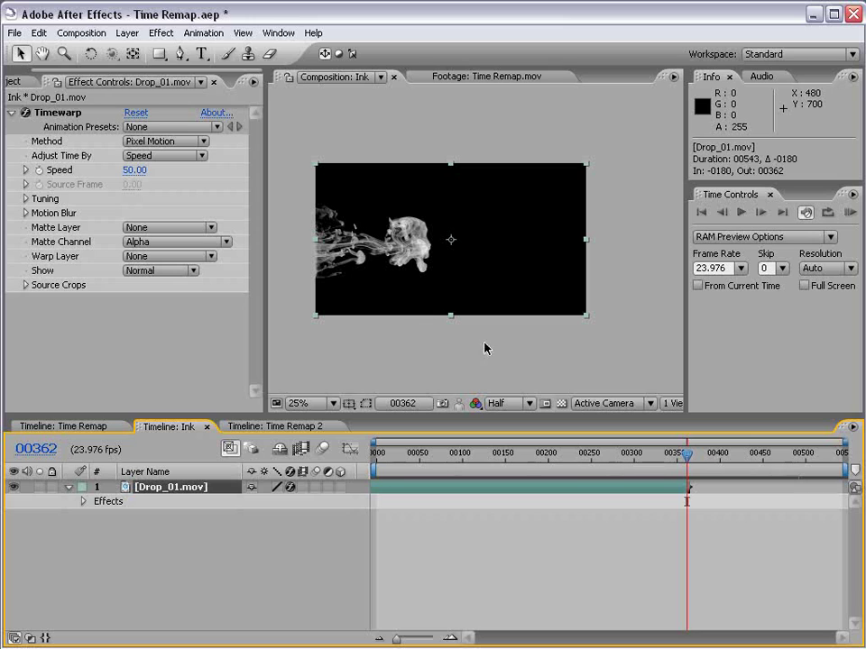
Set the Timewarp Speed to 100 and slide the Drop_01.mov layer 180 frames later so it starts at frame 0.
click(134, 171)
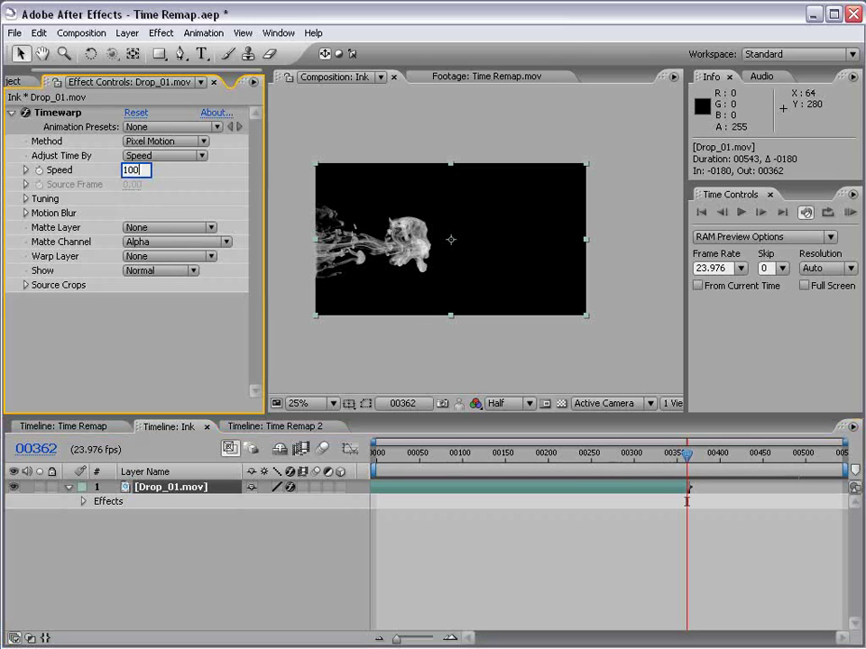
key(Return)
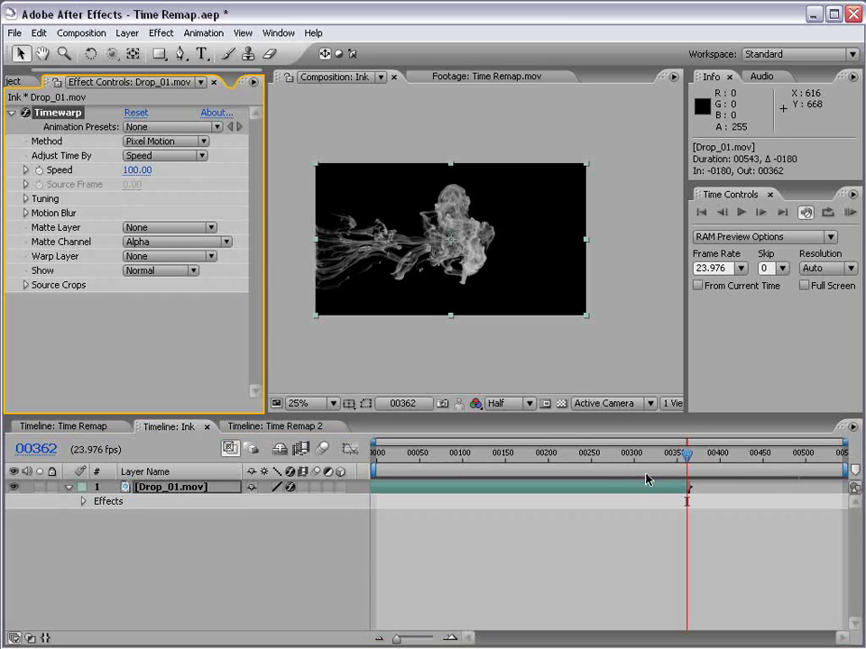
drag(644, 489, 789, 492)
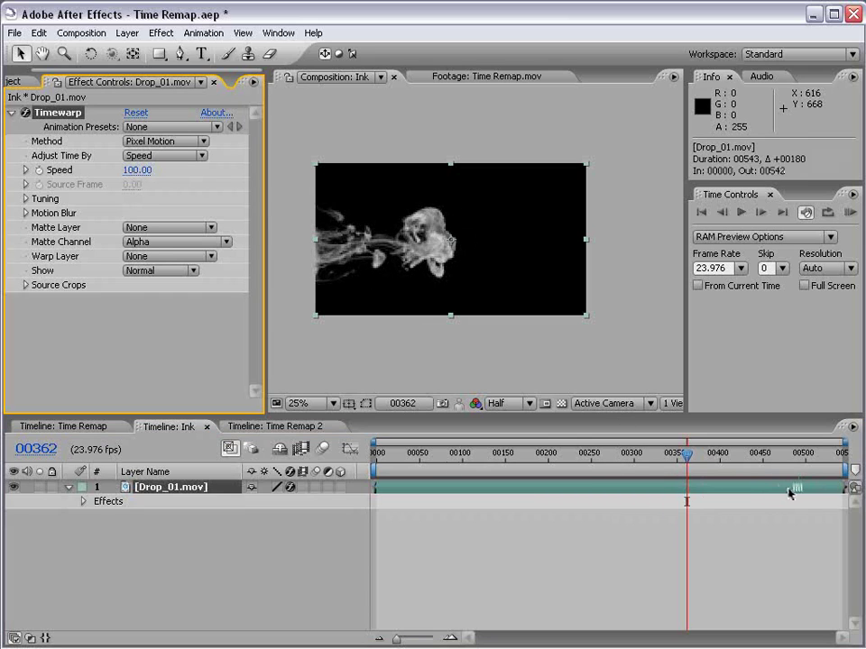
Set the Timewarp Speed to 50 and move the current time to frame 542.
click(137, 171)
text(50)
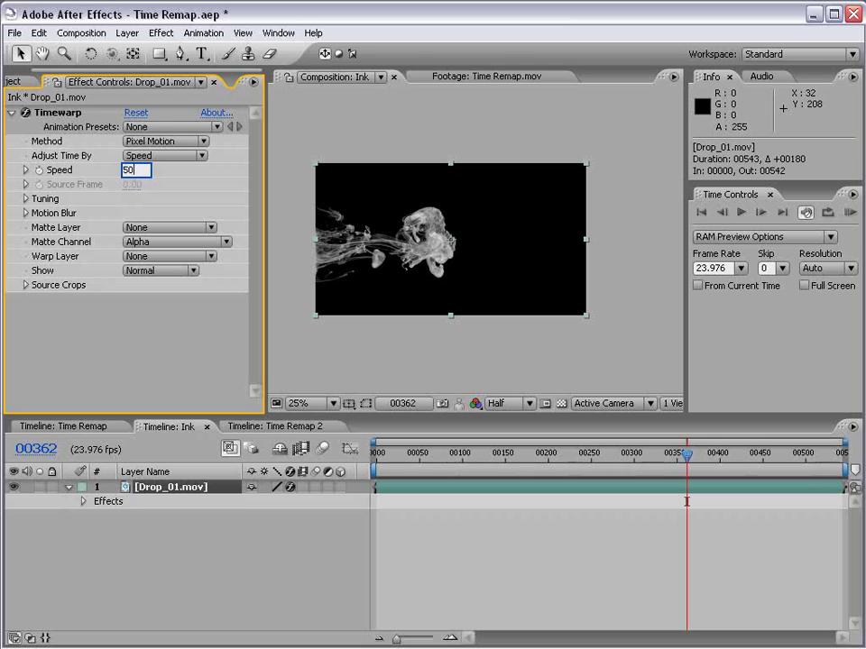
key(Return)
drag(817, 451, 844, 455)
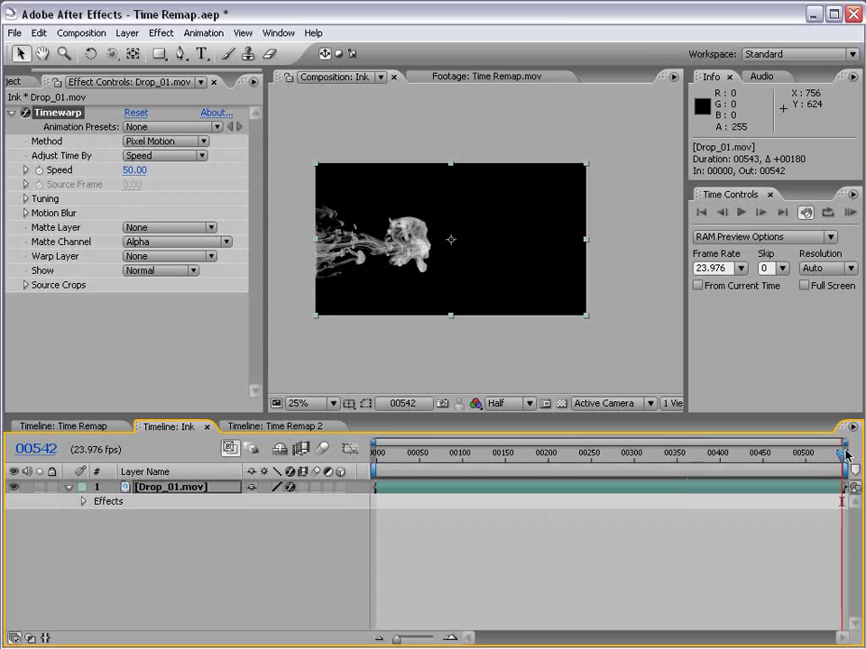
click(421, 511)
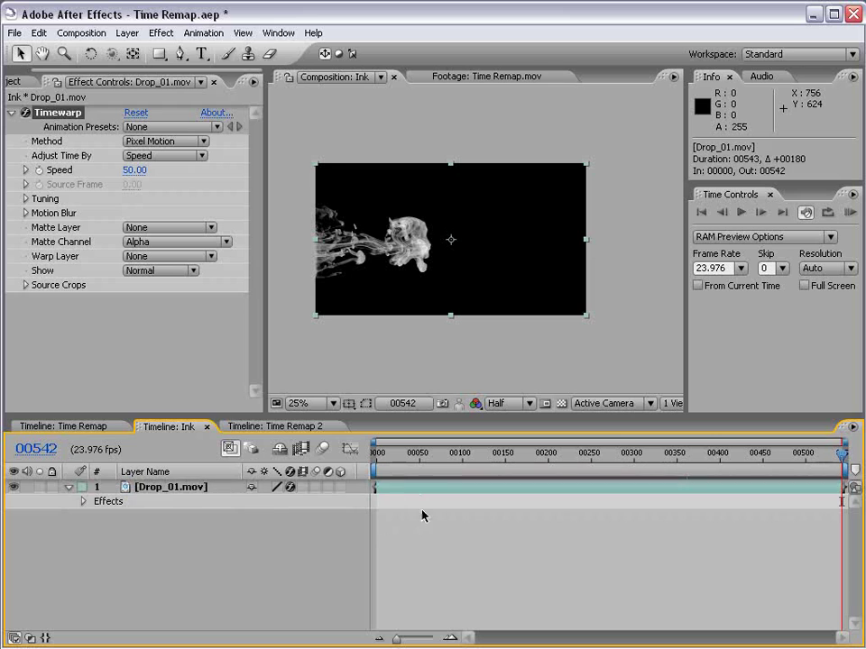
Pre-compose the Drop_01.mov layer as Drop_01.mov Comp 1, leaving all attributes in Ink.
click(397, 487)
click(126, 33)
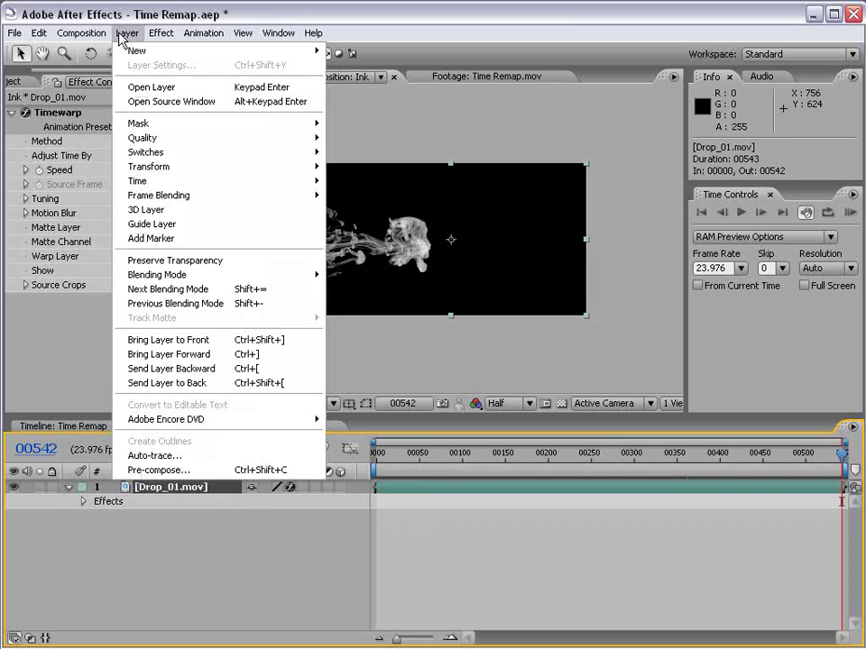
click(159, 470)
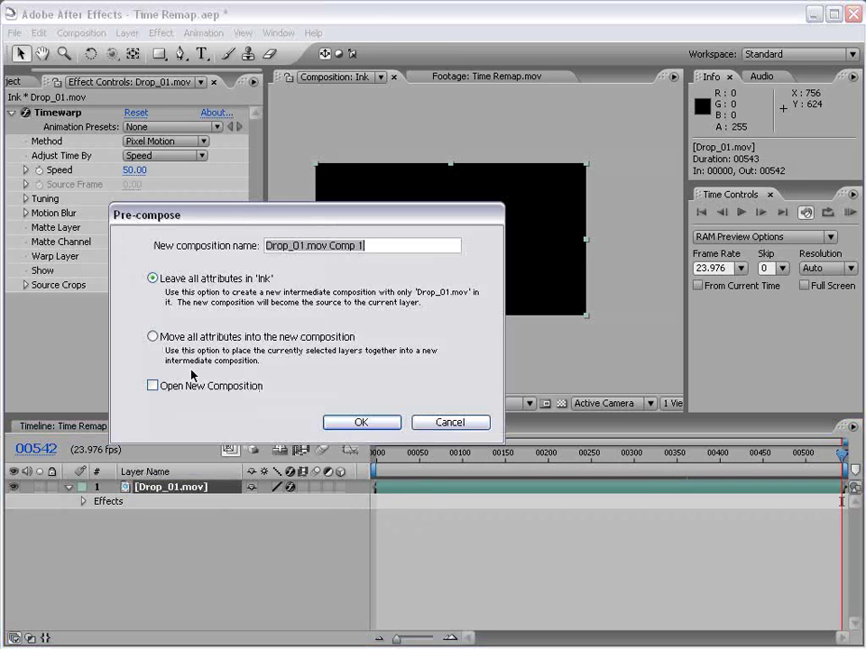
click(153, 280)
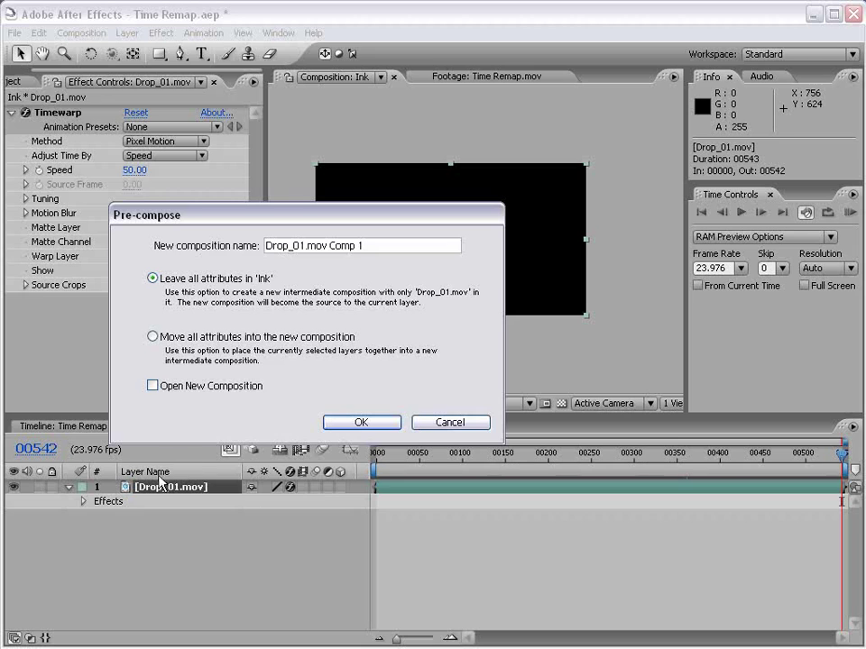
click(350, 425)
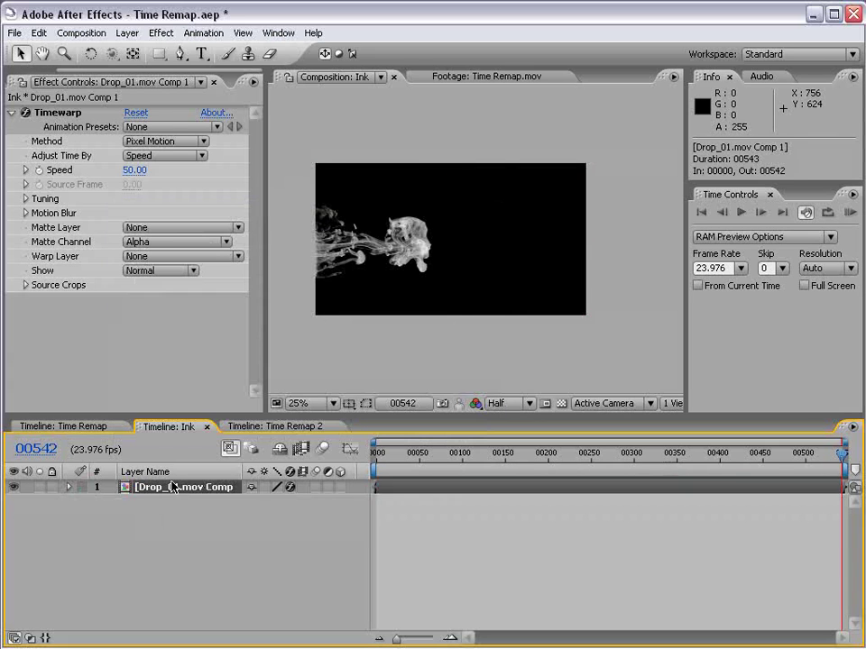
Open the nested Drop_01.mov Comp 1 to inspect its contents, close it and return to the Ink composition.
double_click(401, 490)
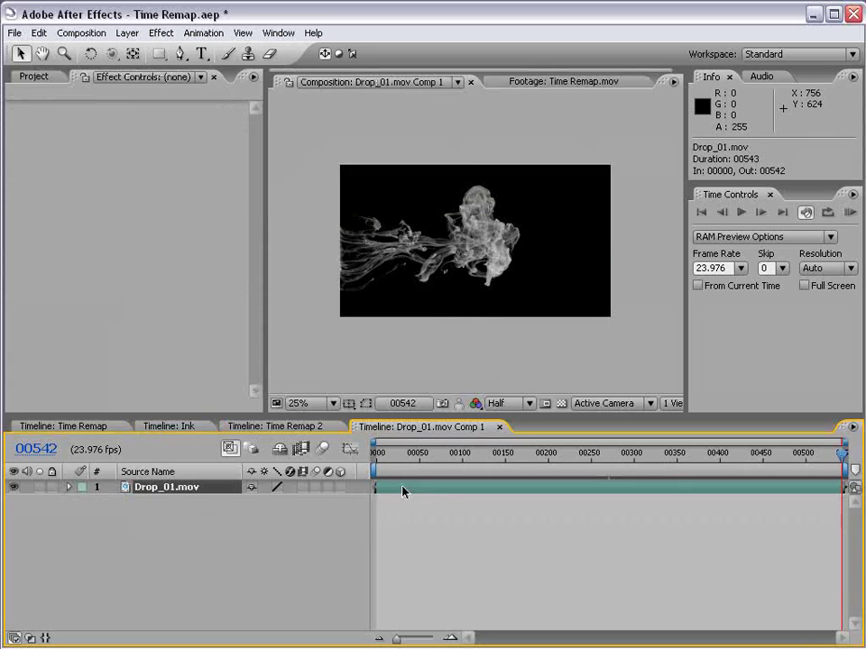
click(424, 517)
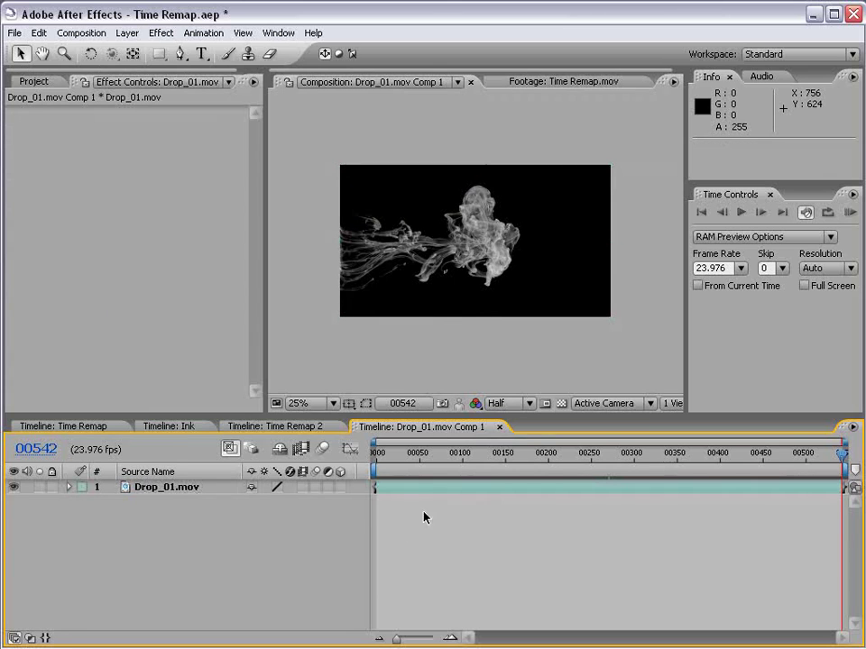
click(499, 427)
click(193, 428)
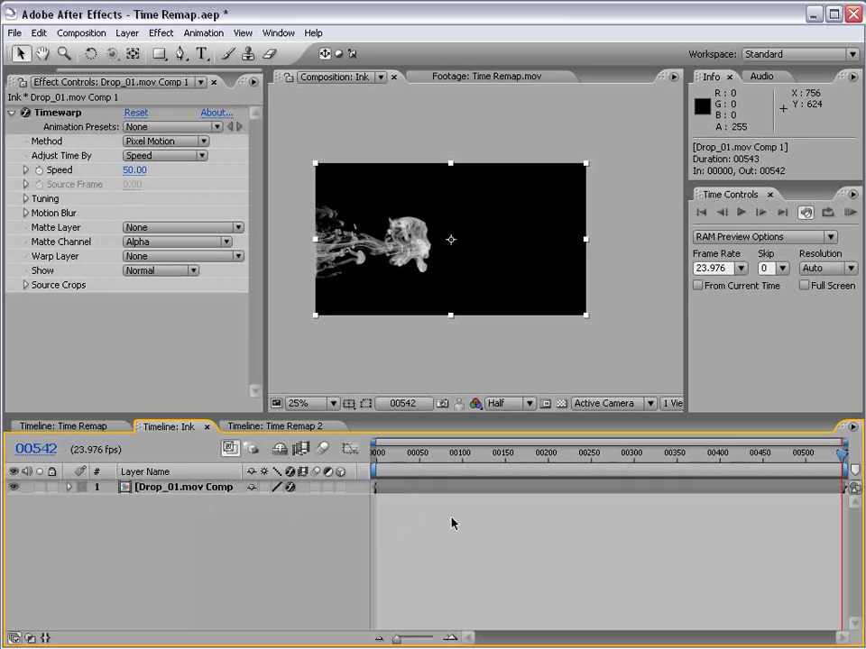
Open the nested Drop_01.mov Comp 1 and set its duration to 1200 frames.
double_click(408, 491)
click(418, 491)
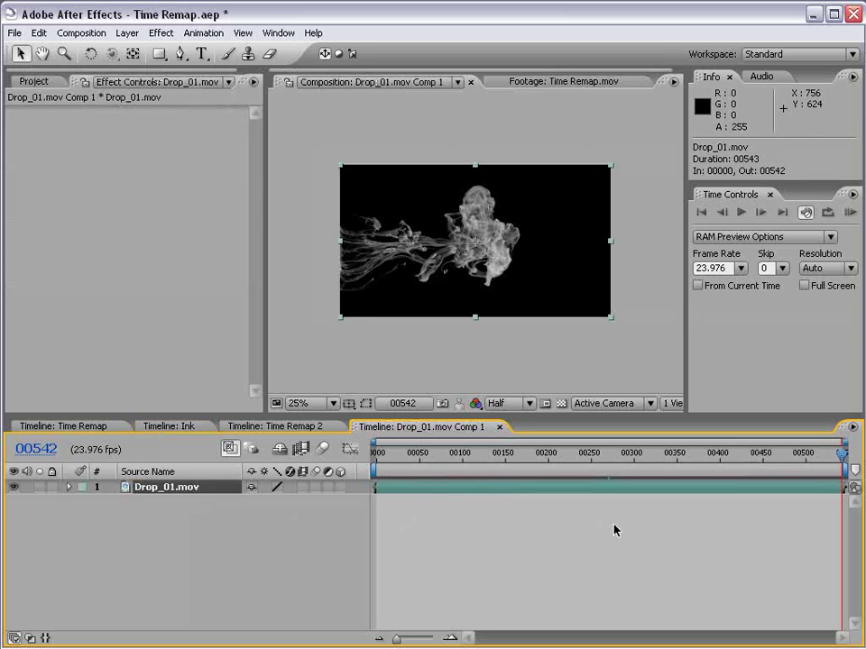
click(614, 528)
click(81, 34)
click(94, 71)
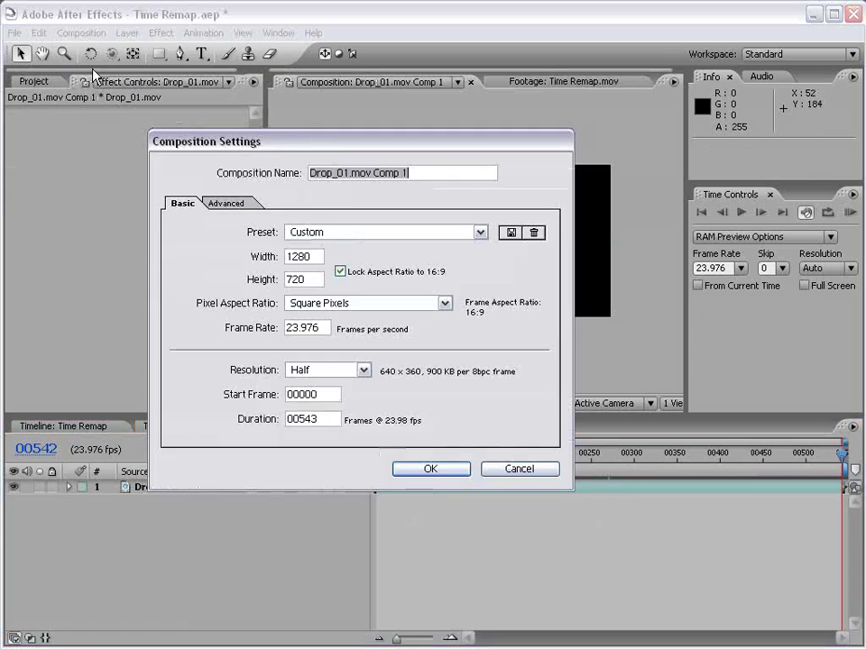
drag(320, 145, 293, 161)
click(303, 430)
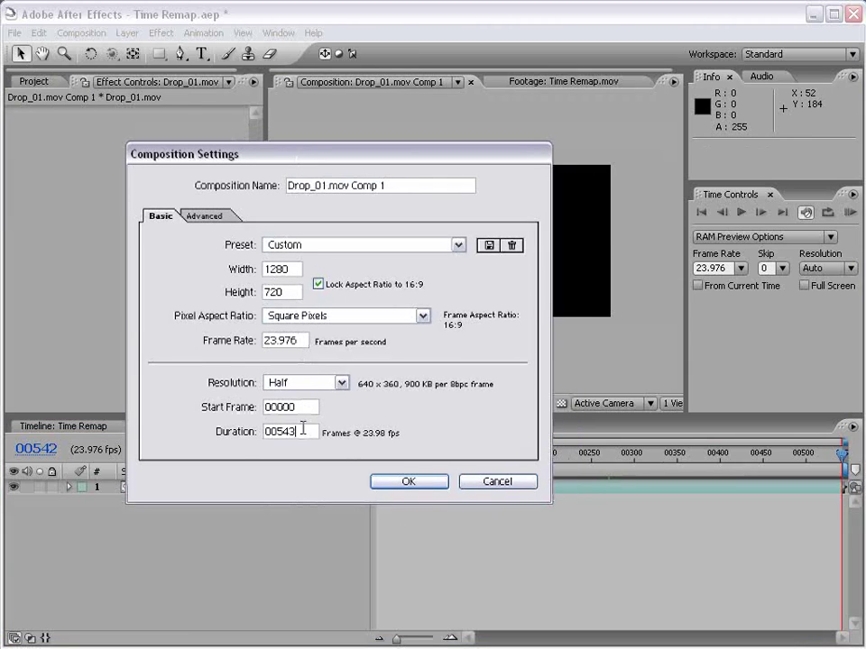
double_click(279, 431)
click(408, 482)
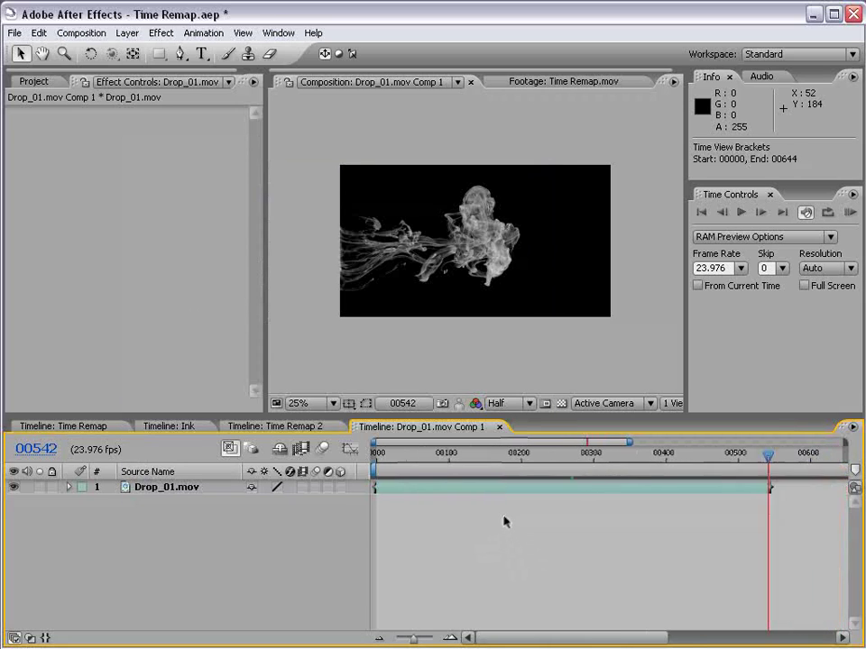
Scrub Drop_01.mov Comp 1 to frame 873, return to the Ink composition and scrub it to frame 326.
drag(586, 454, 716, 458)
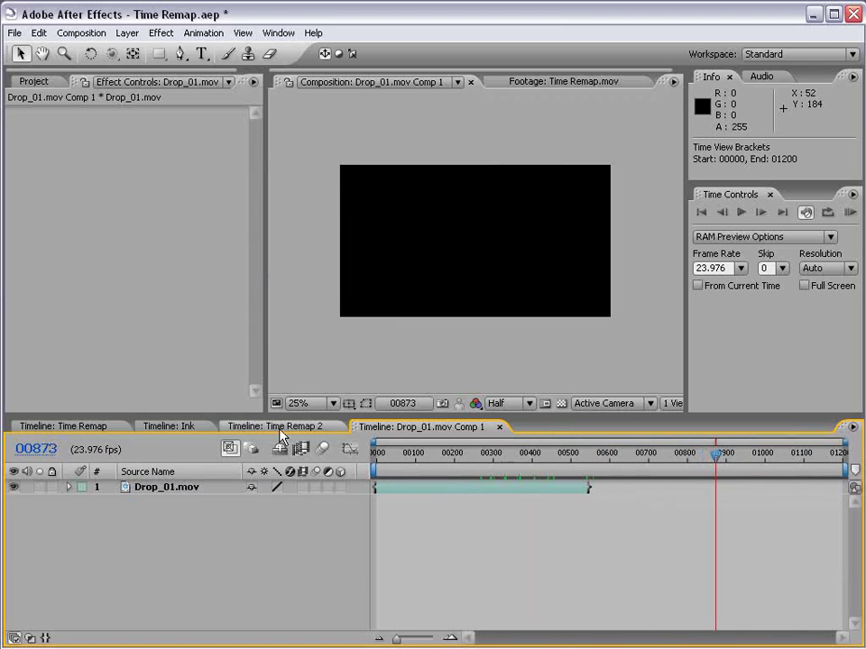
click(168, 426)
click(470, 456)
drag(471, 461, 657, 460)
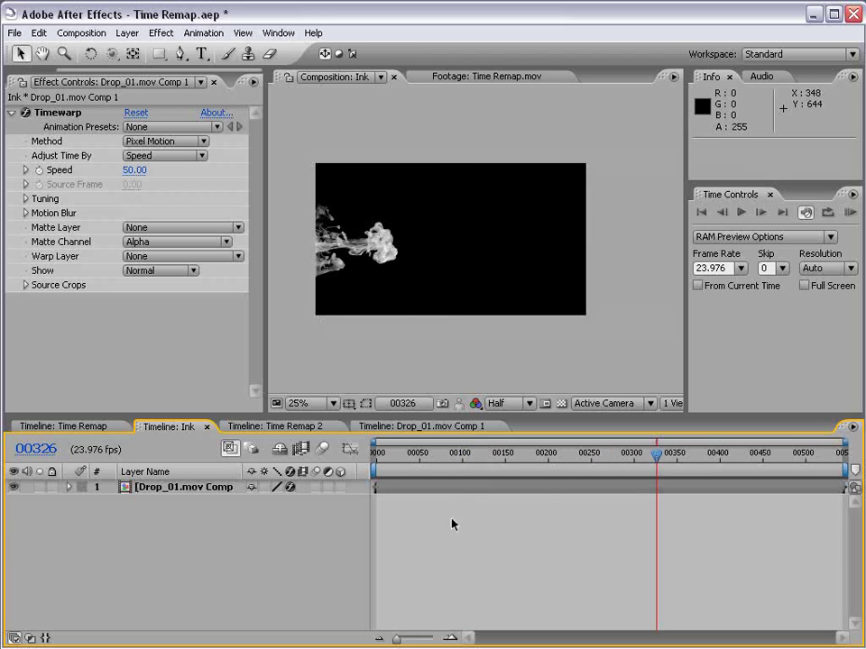
Set the Ink composition's duration to 1200 frames and extend the precomposed layer to the composition's end.
click(82, 32)
click(101, 72)
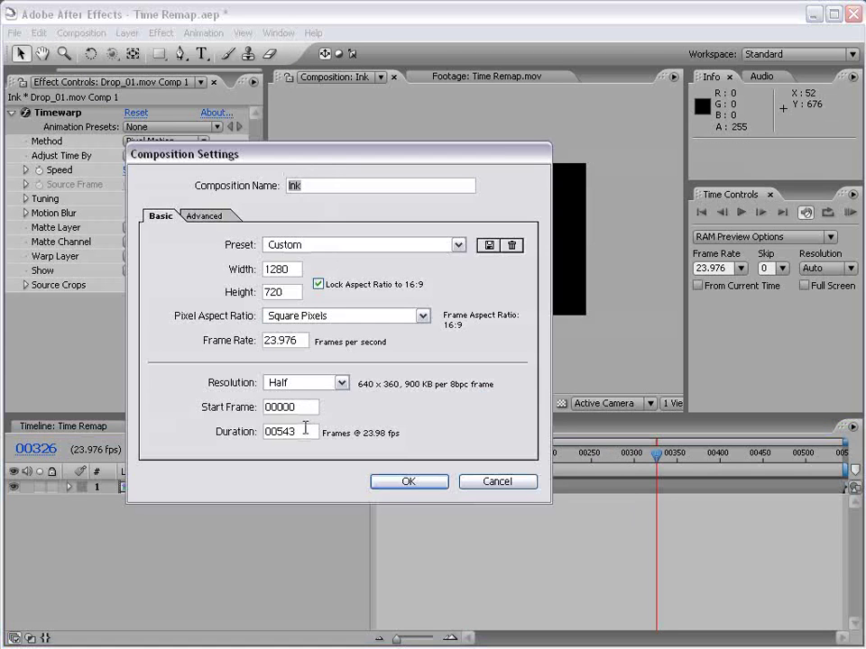
drag(306, 431, 279, 431)
text(120)
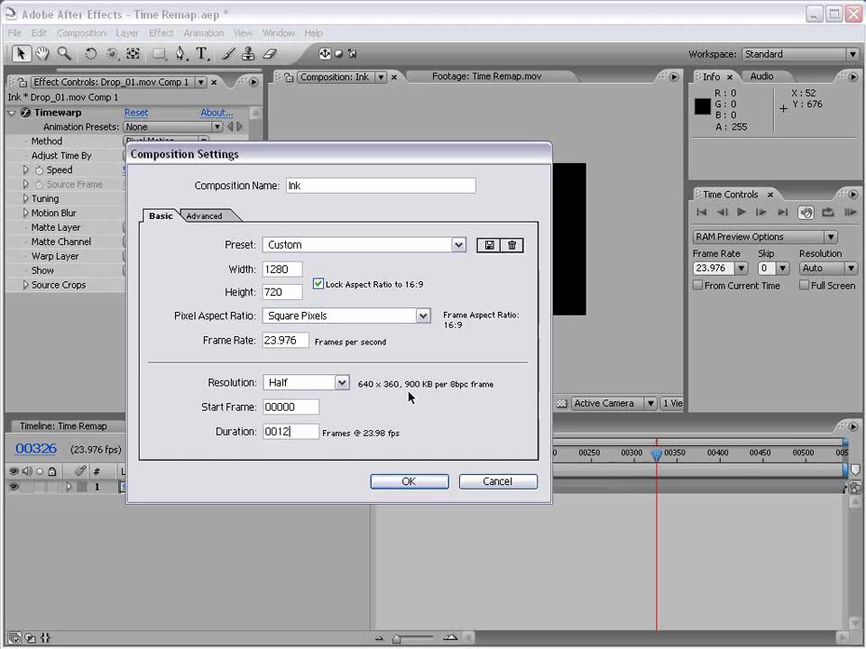
key(Return)
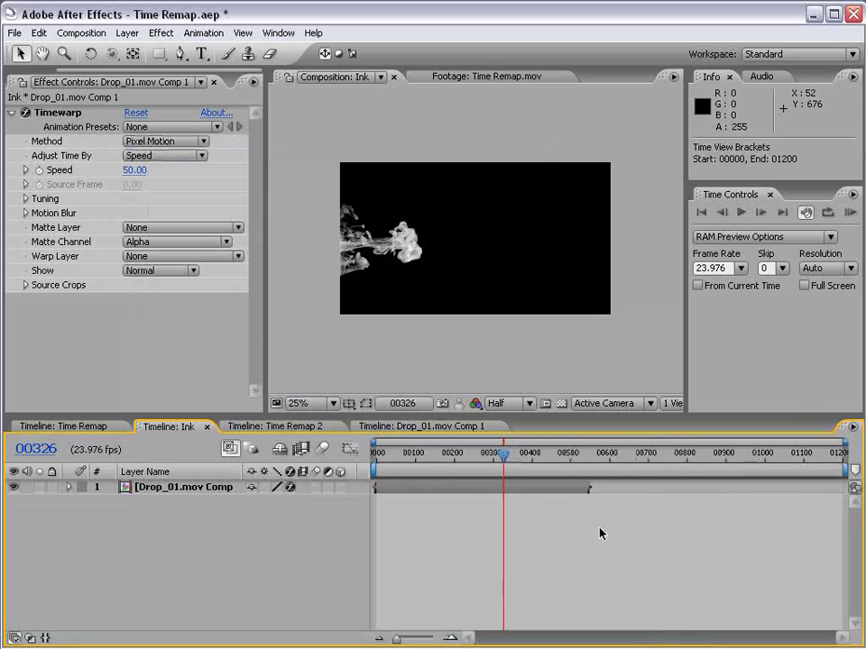
drag(505, 462, 799, 488)
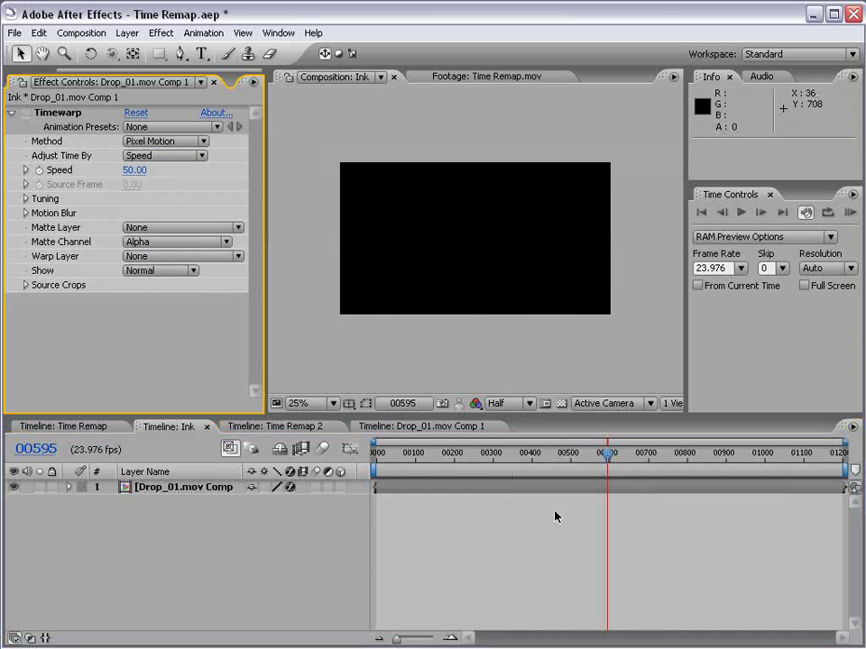
Compare the ink at frame 492 with Timewarp off and on, leaving it enabled, and scrub to frame 1072.
drag(605, 456, 728, 476)
drag(535, 470, 567, 467)
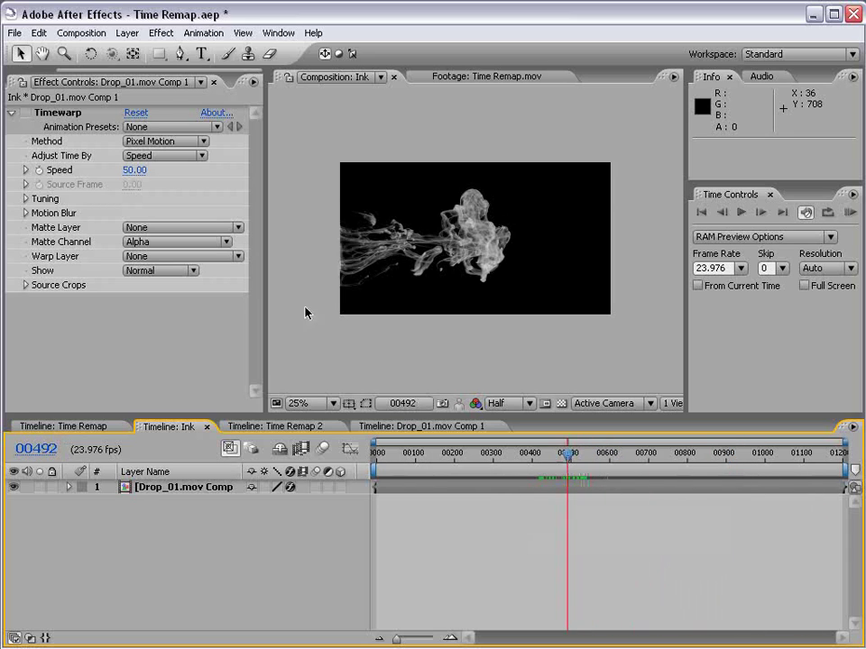
click(26, 113)
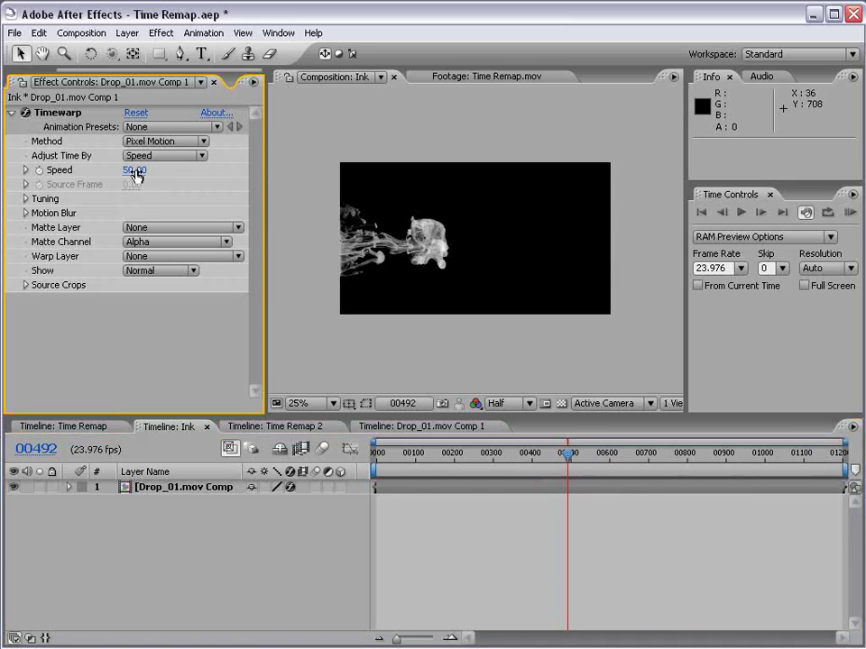
mouse_move(569, 464)
mouse_down()
mouse_move(825, 461)
mouse_move(792, 464)
mouse_up()
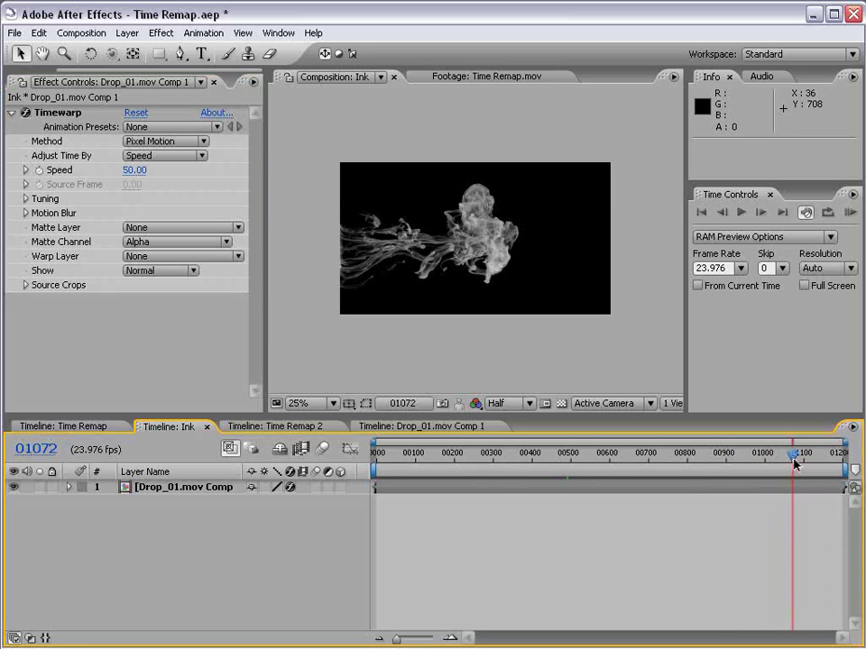
Set the Timewarp Speed to 25 and switch to the Drop_01.mov Comp 1 timeline.
click(135, 170)
key(Return)
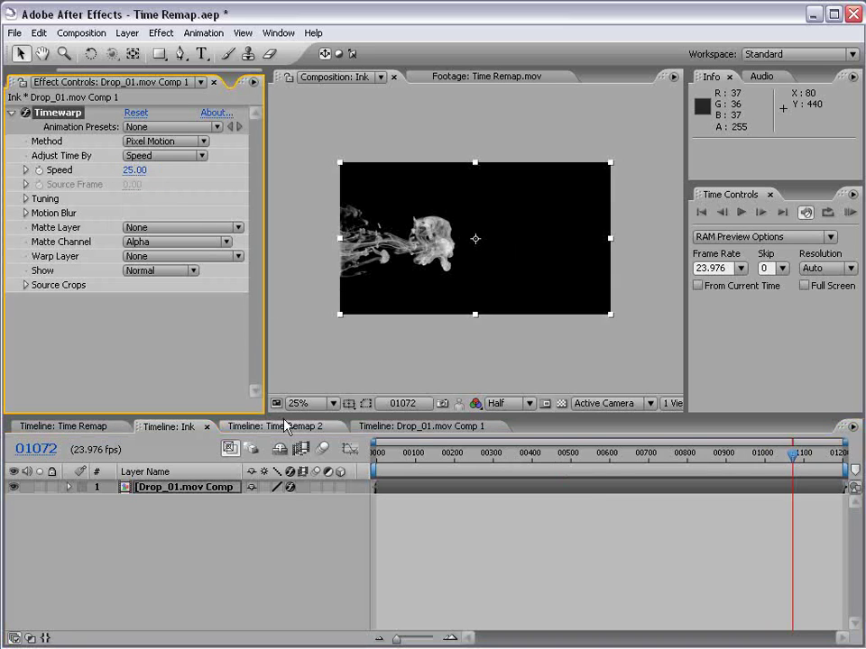
click(421, 426)
click(446, 491)
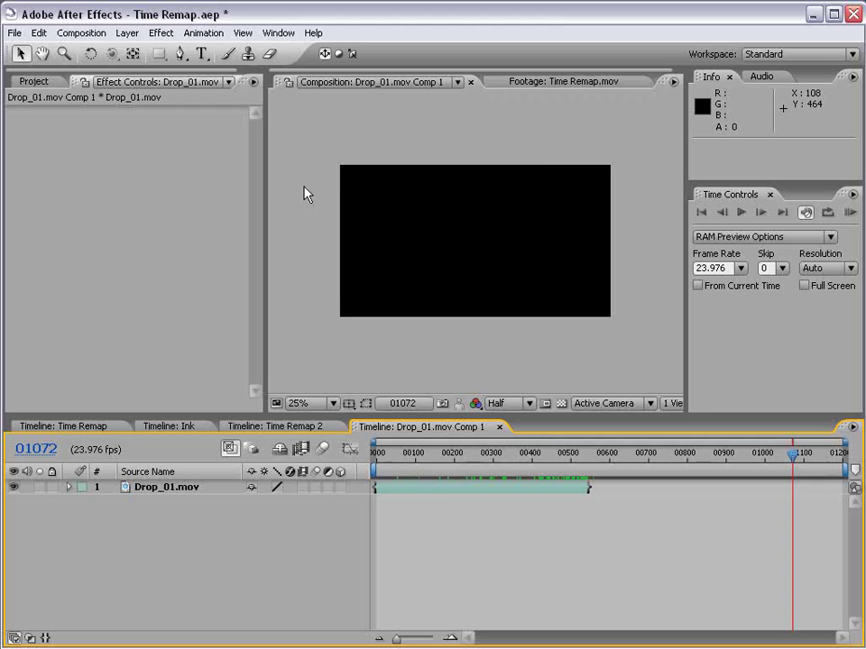
click(81, 33)
click(89, 71)
click(303, 431)
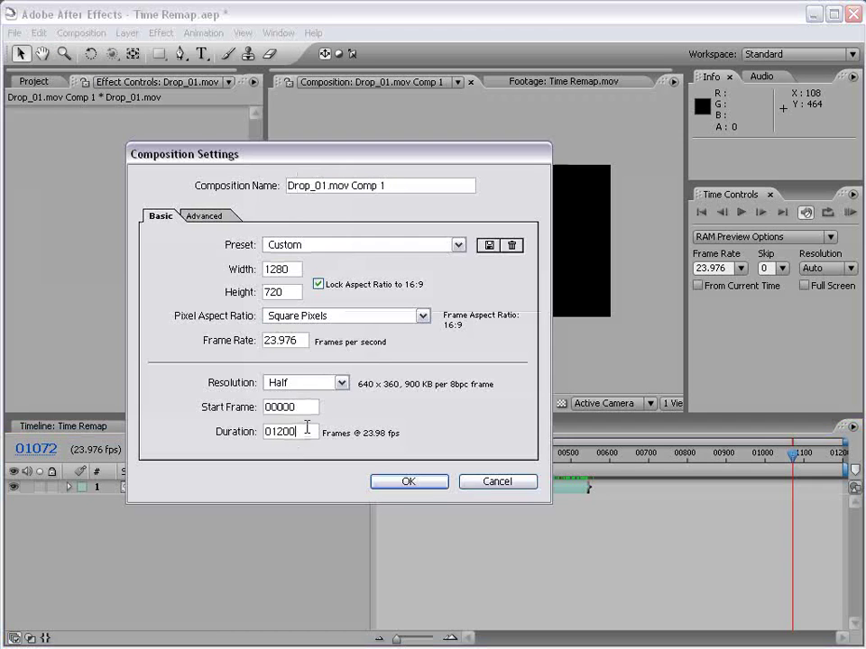
key(Return)
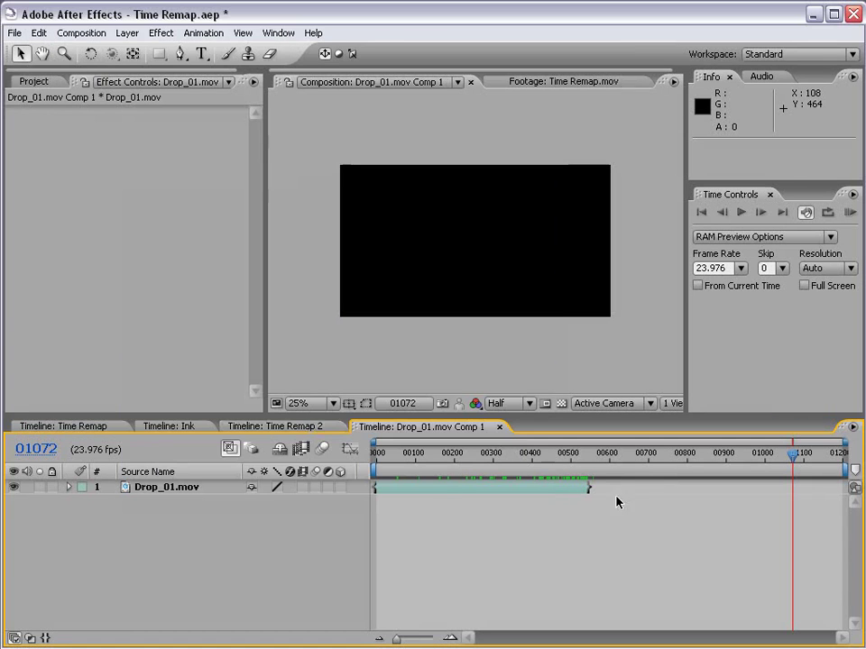
Set the duration of Drop_01.mov Comp 1 to 2400 frames and show its full length in the timeline.
click(80, 34)
click(110, 73)
double_click(311, 432)
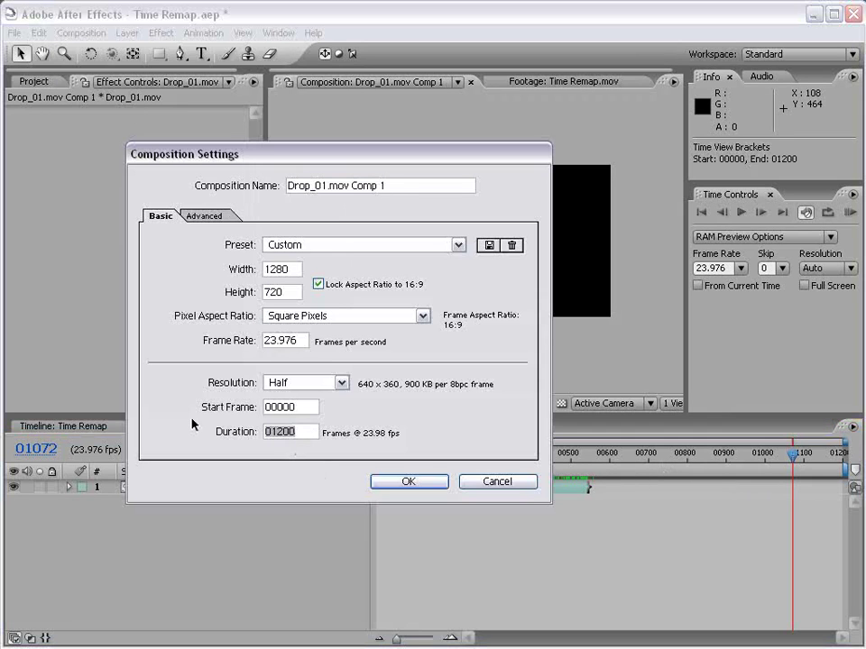
text(240)
key(Return)
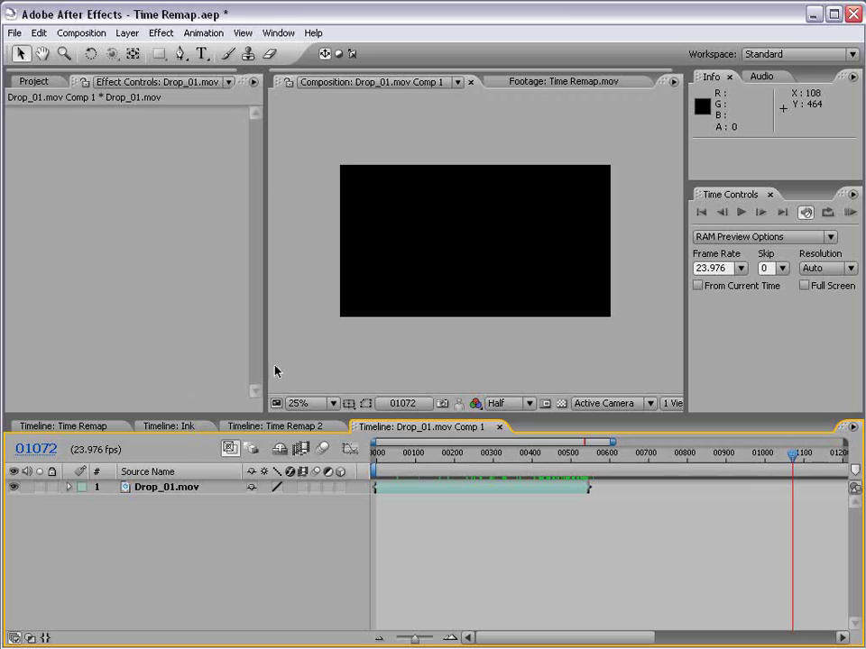
key(minus)
Set the Ink composition's duration to 2400 frames and extend the precomposed layer to nearly the composition's end, then check frame 2038.
click(165, 426)
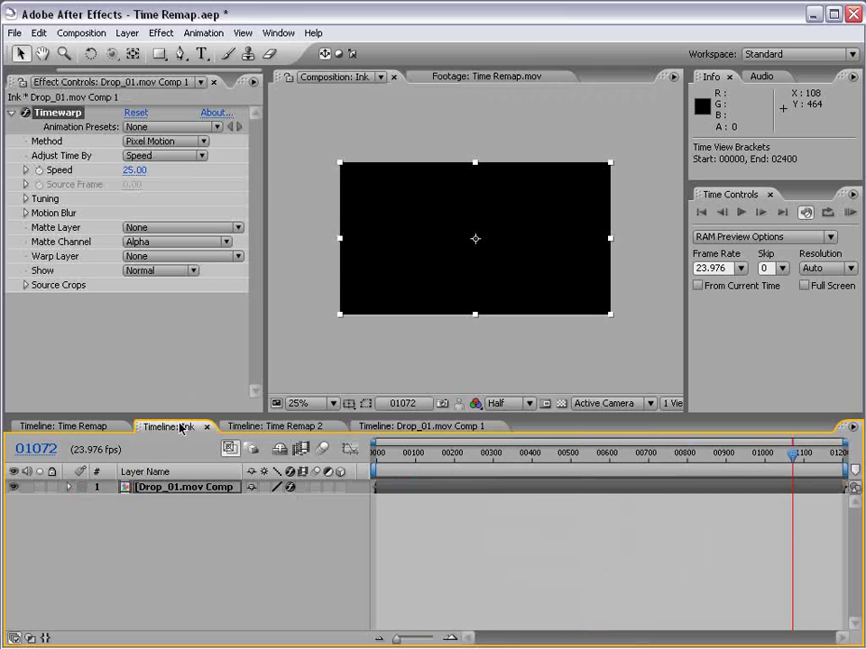
click(81, 32)
click(93, 74)
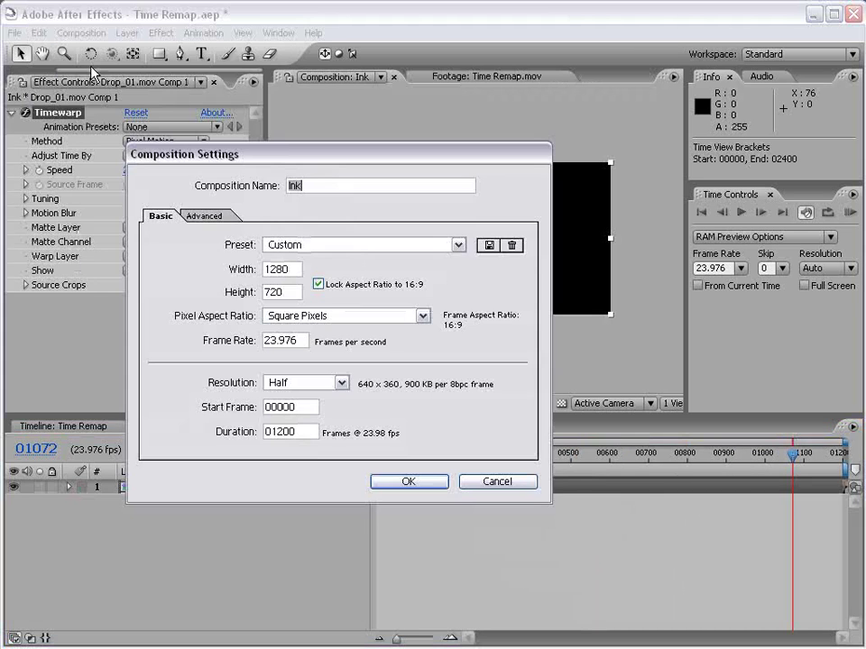
double_click(298, 434)
text(240)
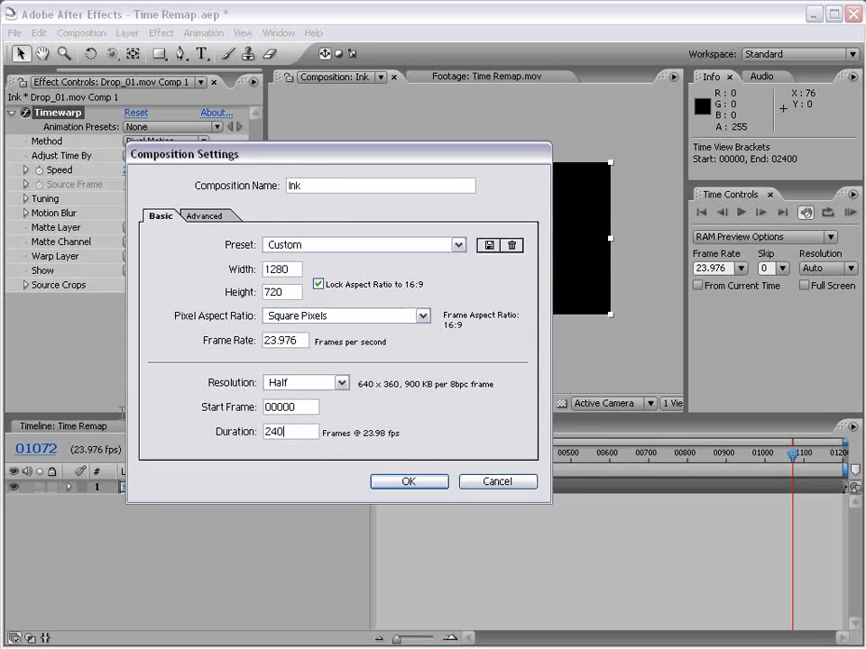
key(Return)
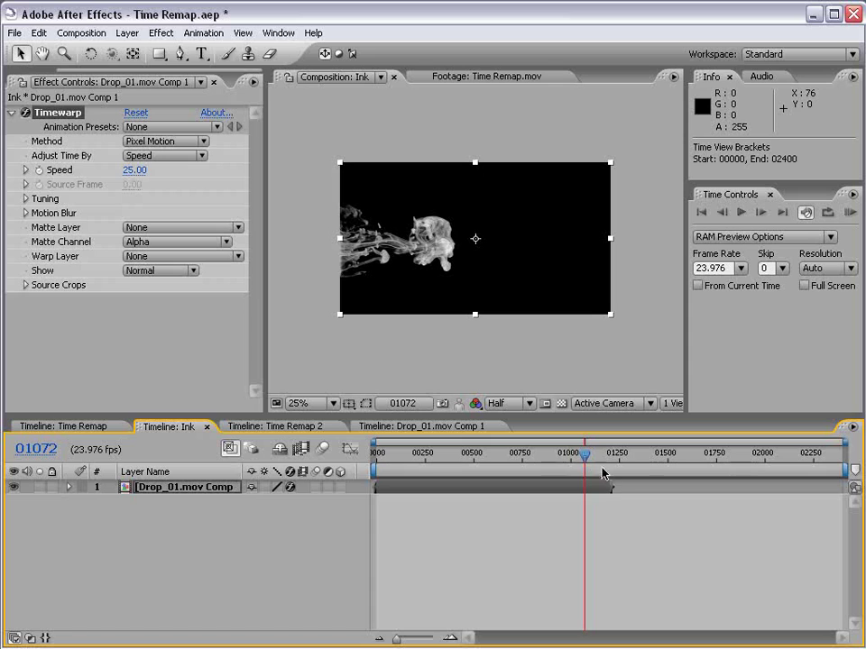
drag(587, 456, 772, 460)
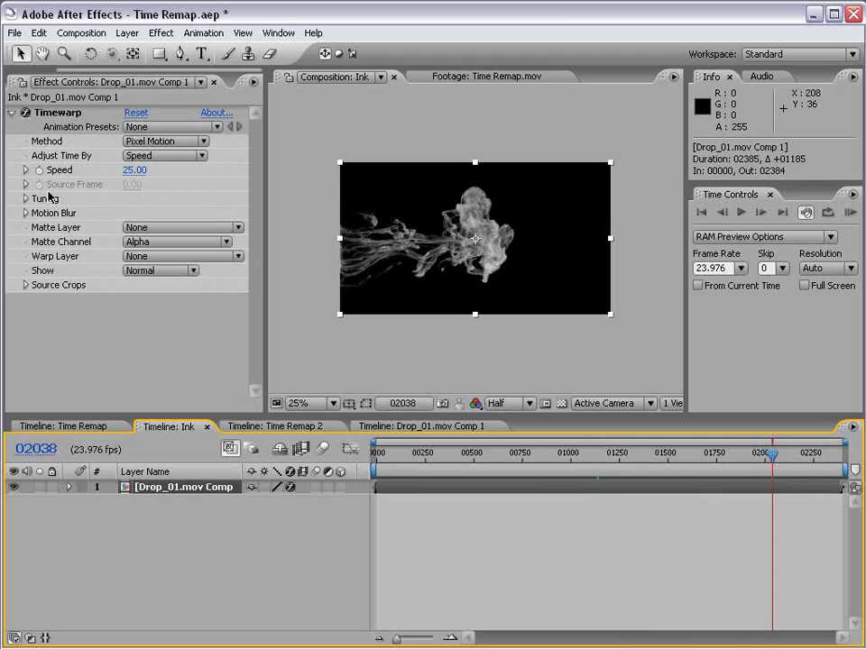
Compare Timewarp's Frame Mix method with Pixel Motion around frames 946 to 950, leaving Pixel Motion selected.
click(147, 142)
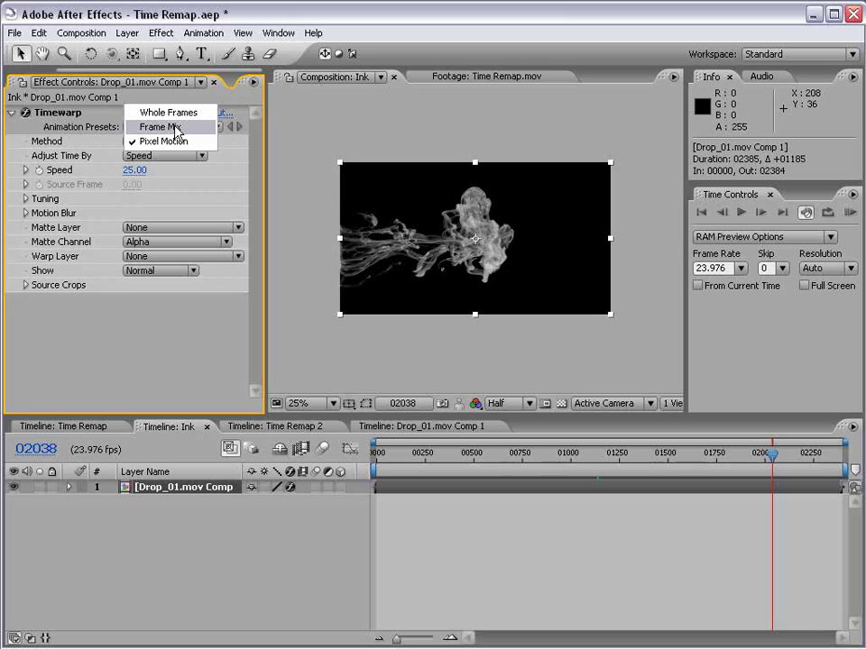
click(161, 128)
drag(664, 459, 555, 452)
scroll(450, 313, up, 2)
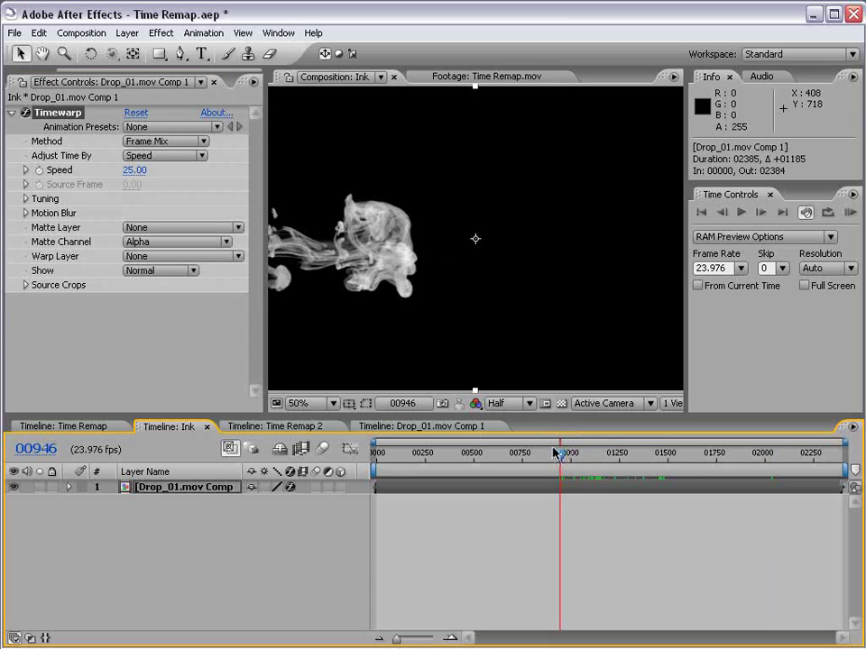
key(Page_Down)
key(Page_Down)
key(Page_Down)
key(Page_Down)
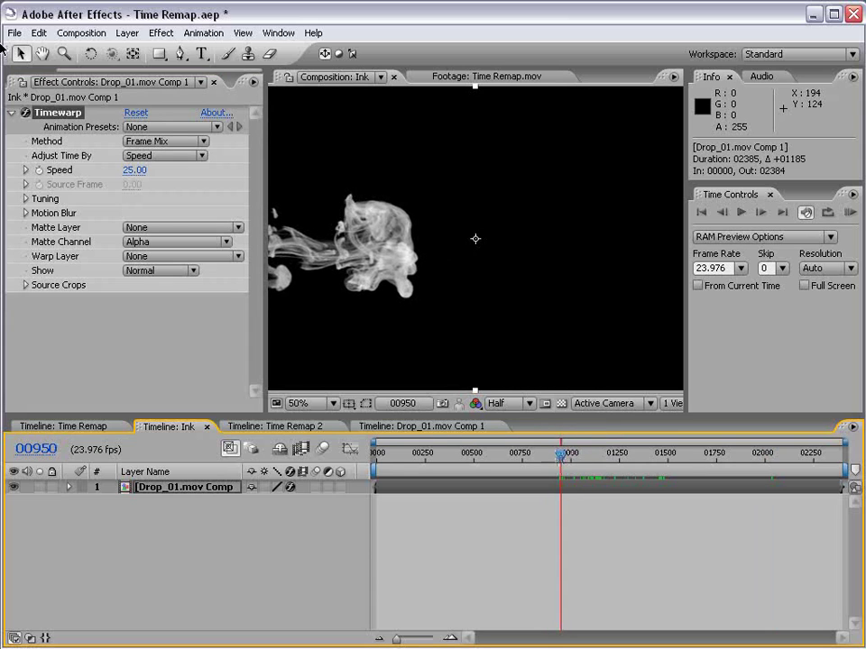
click(145, 142)
click(159, 159)
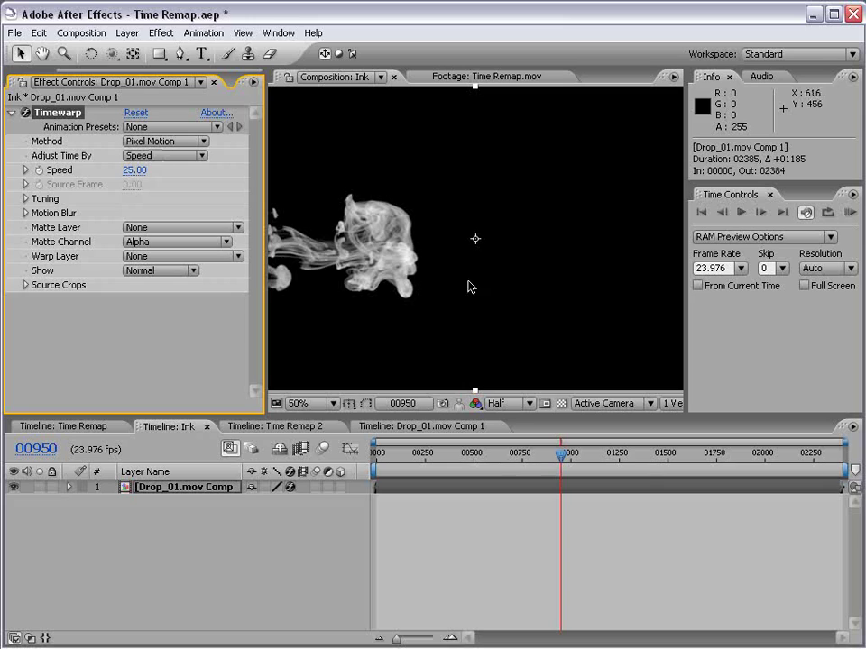
Set the Timewarp Speed to 100 and enable Speed keyframing at frame 331.
click(135, 170)
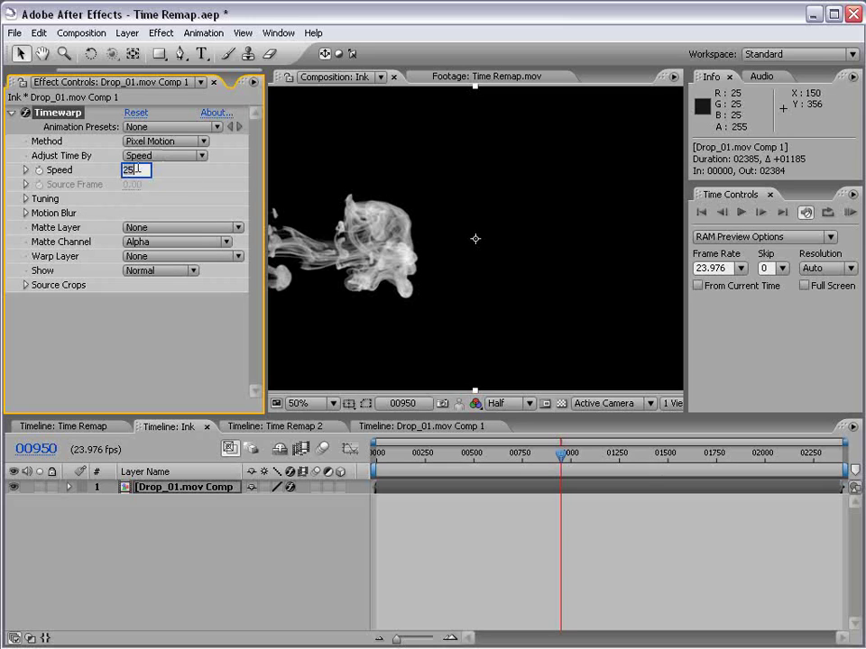
text(100)
key(Return)
drag(423, 454, 440, 464)
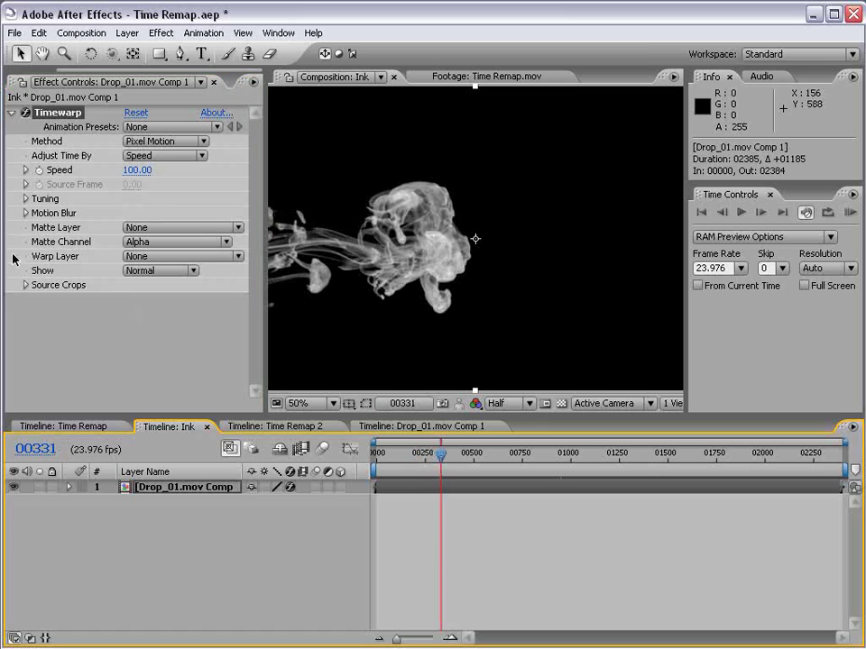
click(39, 173)
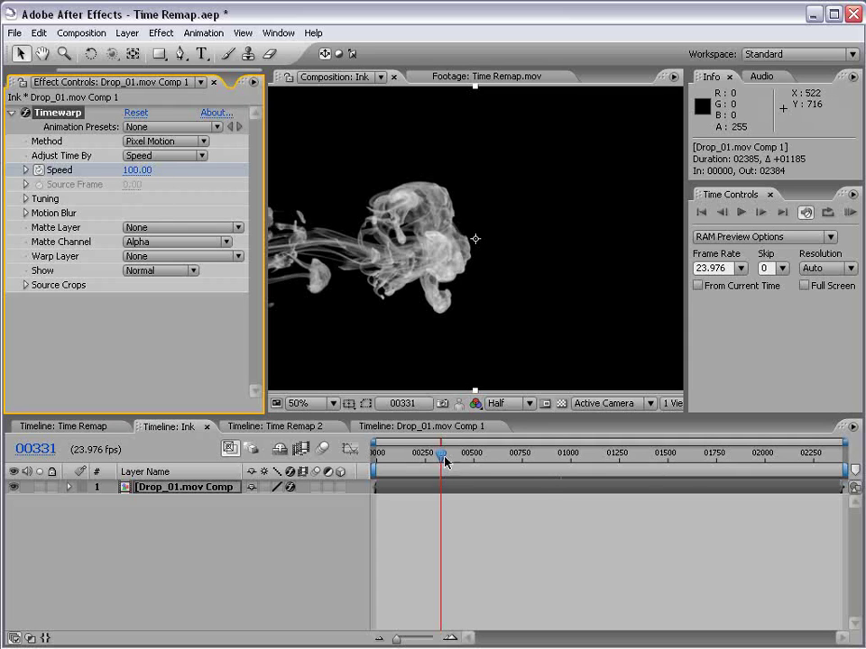
Keyframe the Timewarp Speed to 0 at frame 396 and reveal the layer's keyframes in the timeline.
mouse_move(444, 460)
mouse_down()
mouse_move(485, 458)
mouse_move(447, 463)
mouse_move(458, 463)
mouse_up()
key(ctrl+z)
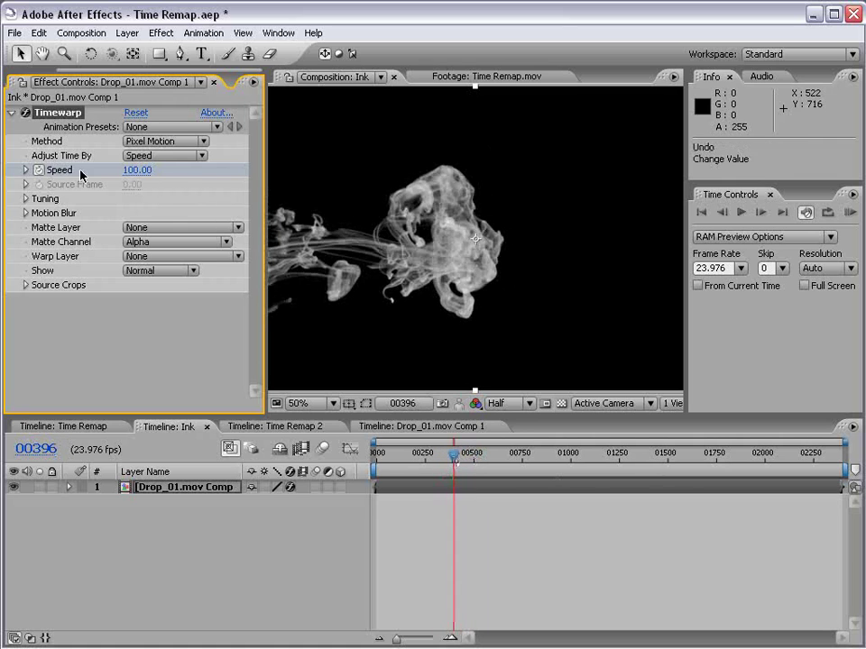
click(137, 169)
text(0)
key(Return)
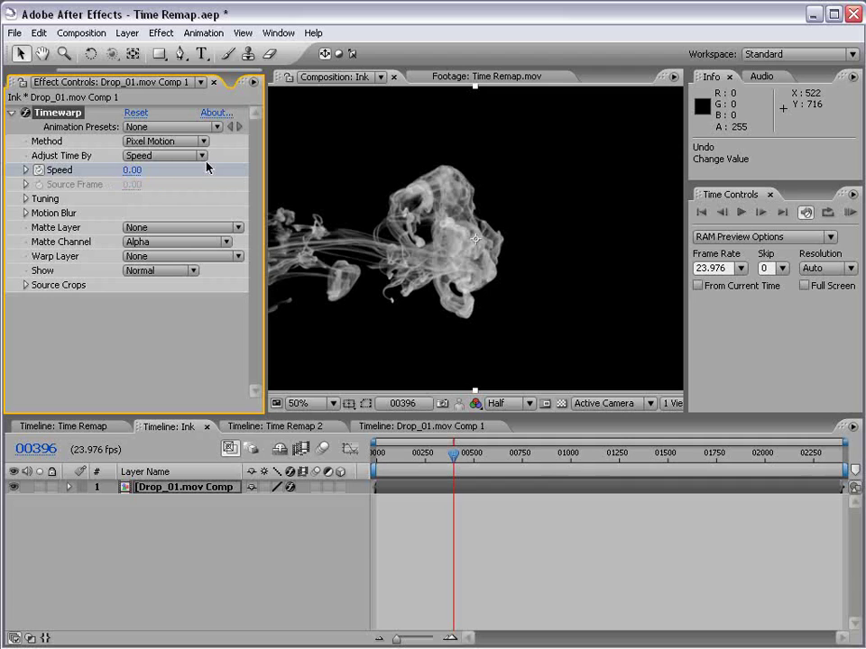
key(u)
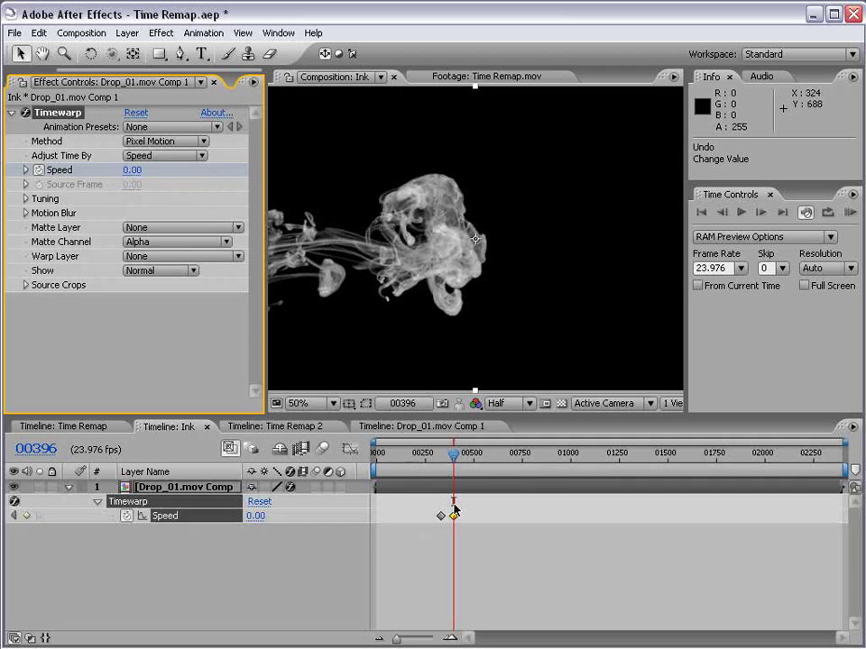
Set the work area around the two Speed keyframes, play a RAM preview of the slowdown and return to frame 396.
click(437, 456)
key(b)
click(457, 456)
key(n)
key(KP_0)
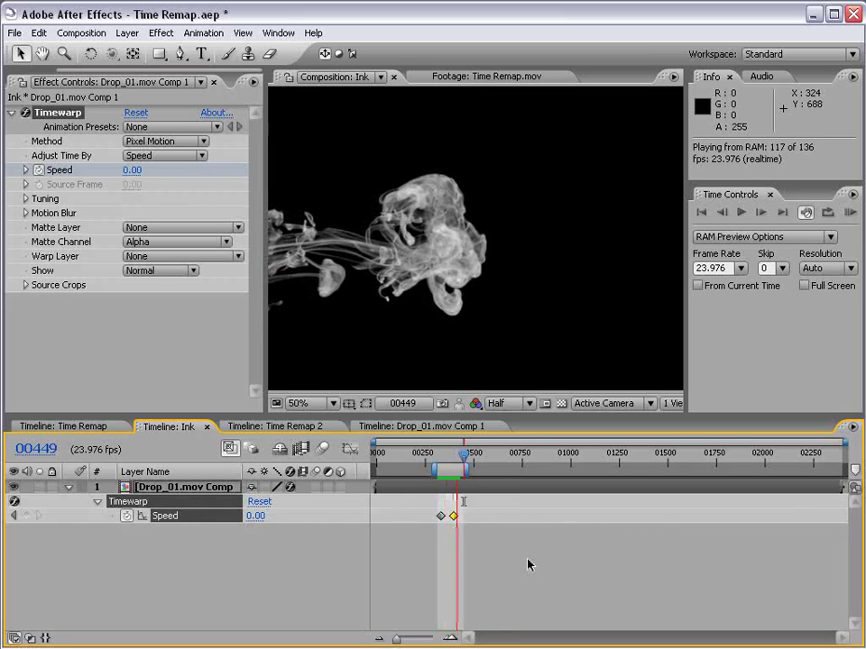
key(space)
mouse_move(449, 452)
mouse_down()
mouse_move(440, 452)
mouse_move(447, 451)
mouse_up()
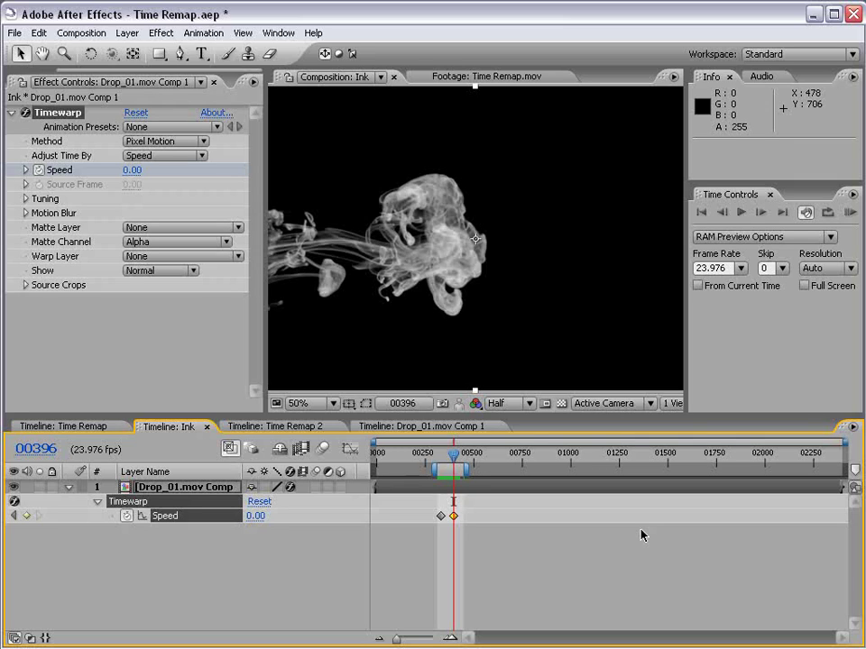
Delete the Timewarp effect from the precomposed layer and enable time remapping on it.
click(57, 111)
key(Delete)
click(489, 587)
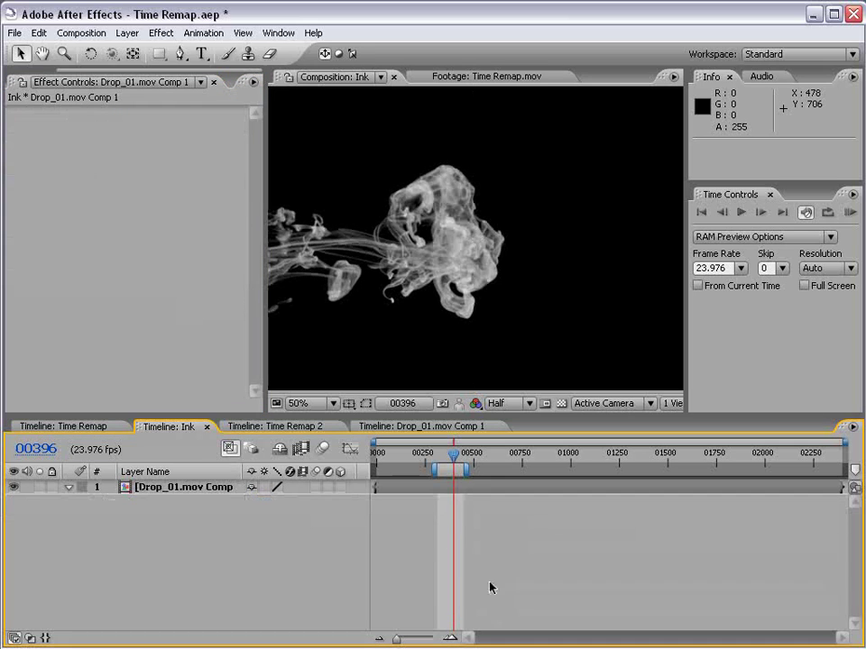
right_click(444, 492)
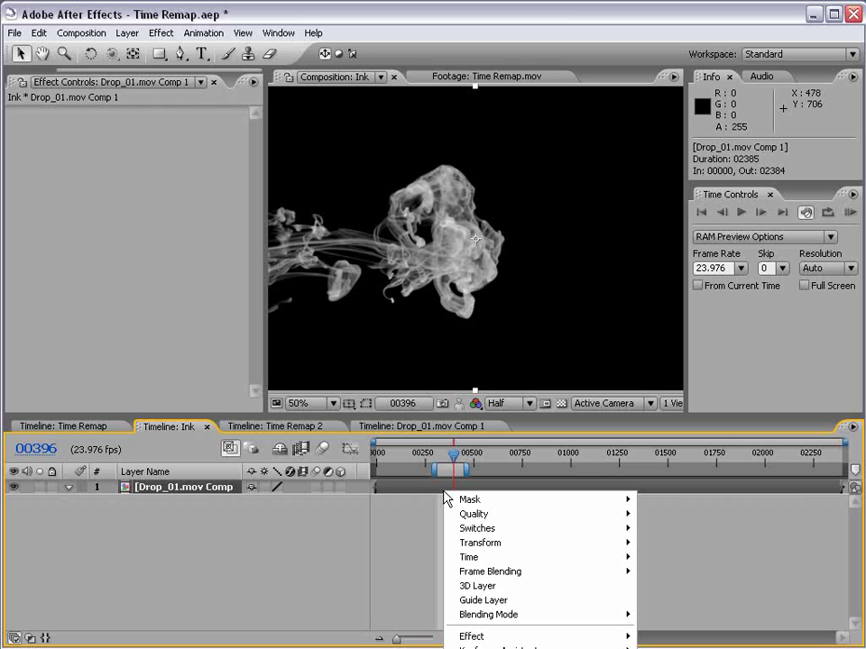
right_click(405, 489)
mouse_move(428, 552)
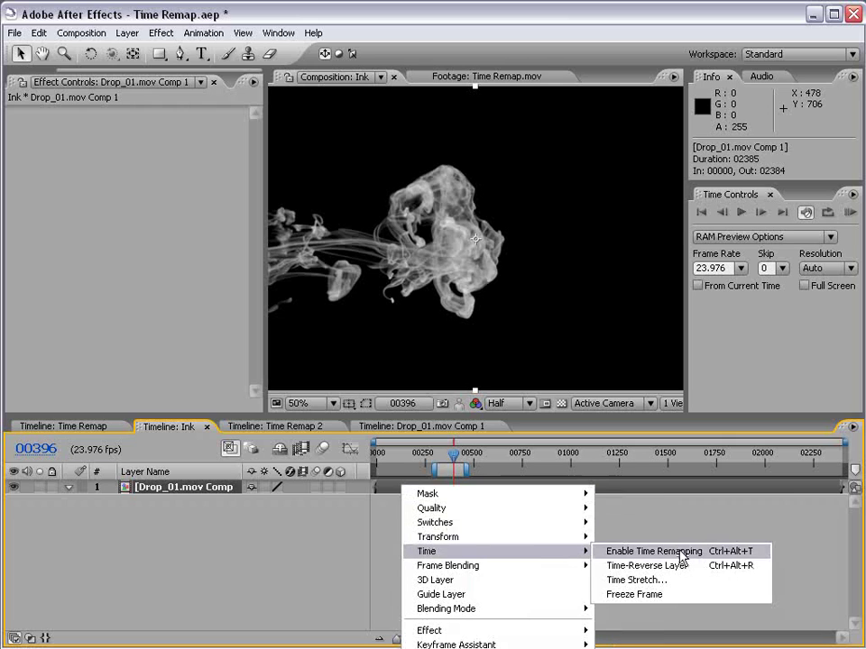
click(631, 556)
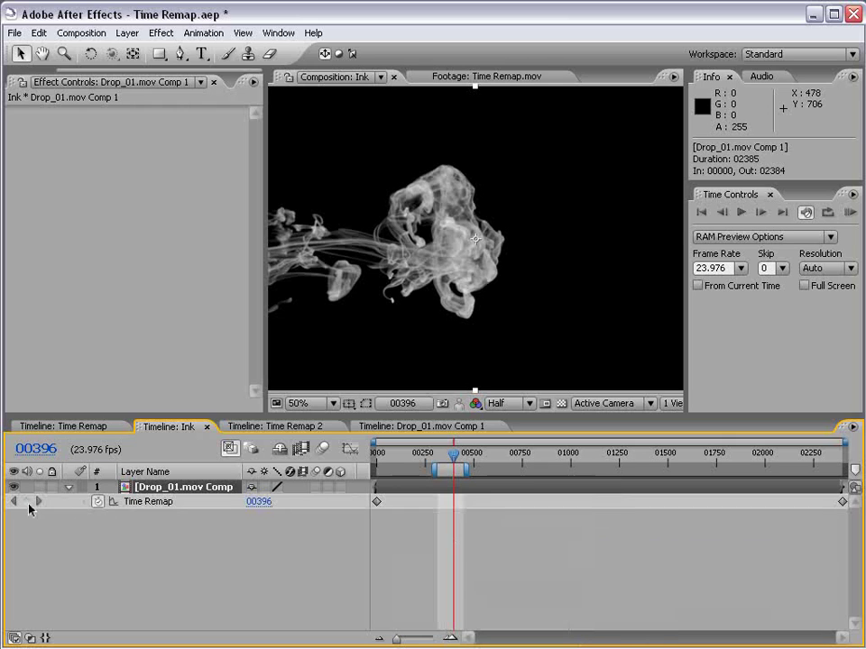
Undo a trial Time Remap keyframe at frame 396 and add one at frame 200 instead.
click(27, 501)
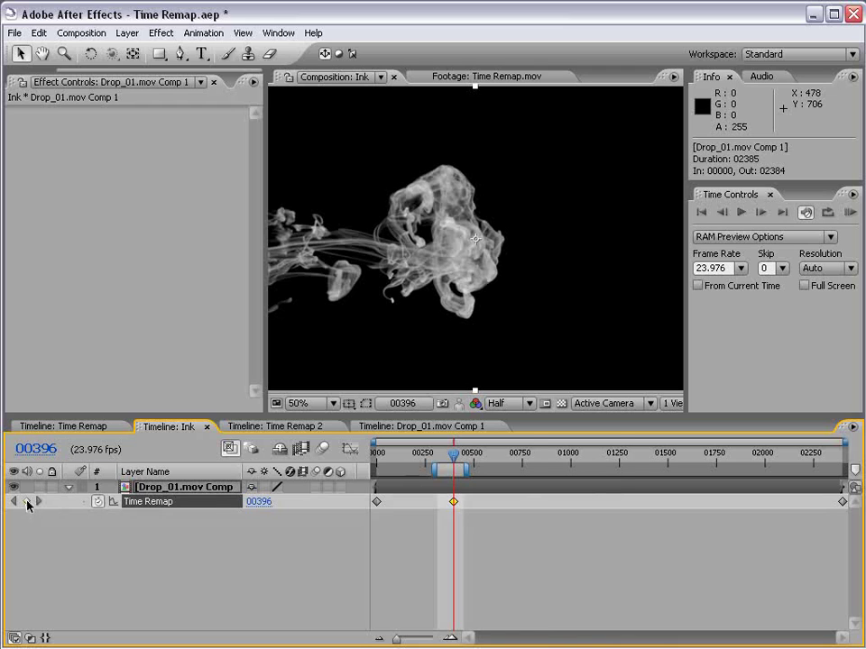
key(ctrl+z)
mouse_move(453, 455)
mouse_down()
mouse_move(552, 464)
mouse_move(401, 464)
mouse_move(415, 463)
mouse_up()
key(comma)
click(28, 501)
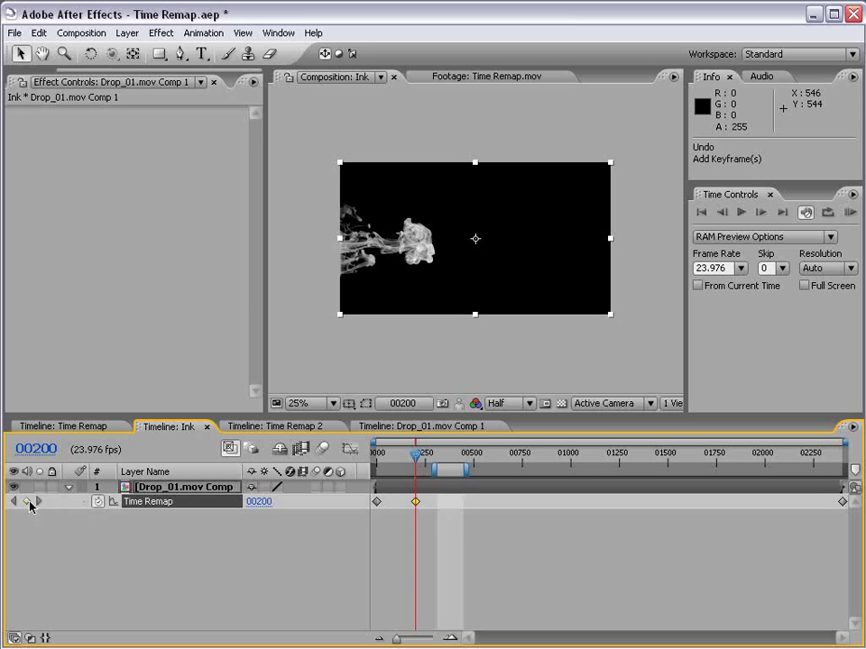
Delete the first and last Time Remap keyframes, keeping only the one at frame 200, and scrub to frame 235.
click(437, 533)
click(842, 502)
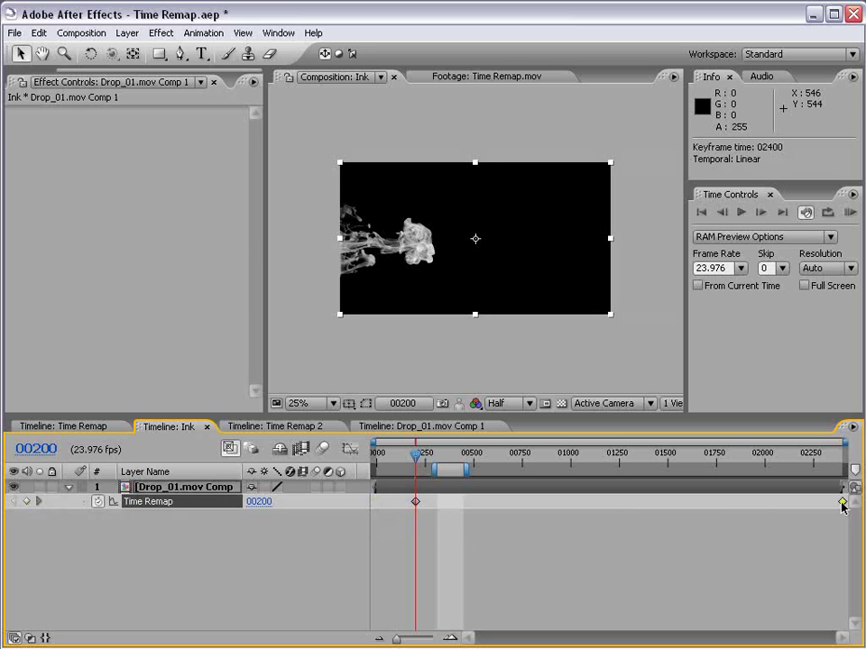
key(Delete)
drag(432, 460, 422, 501)
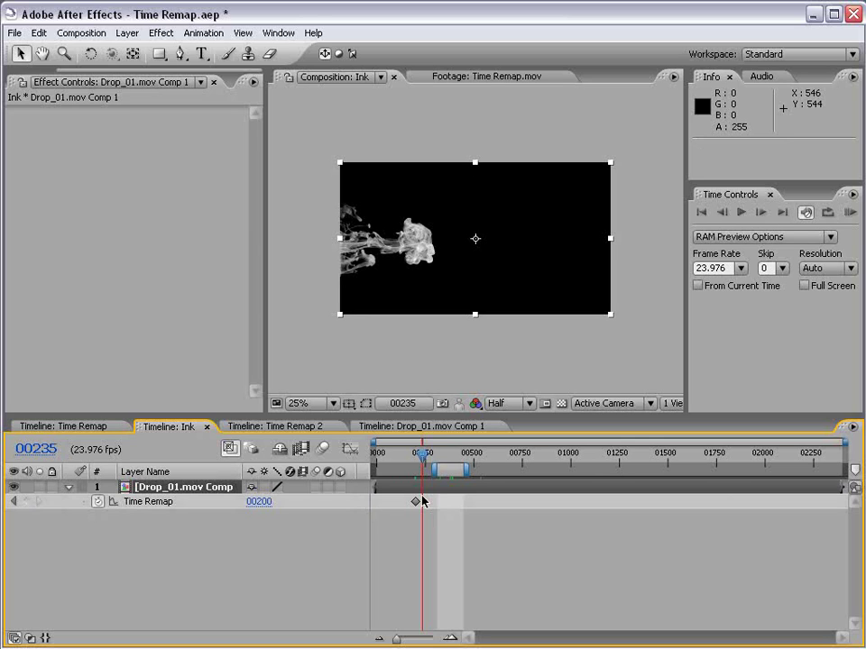